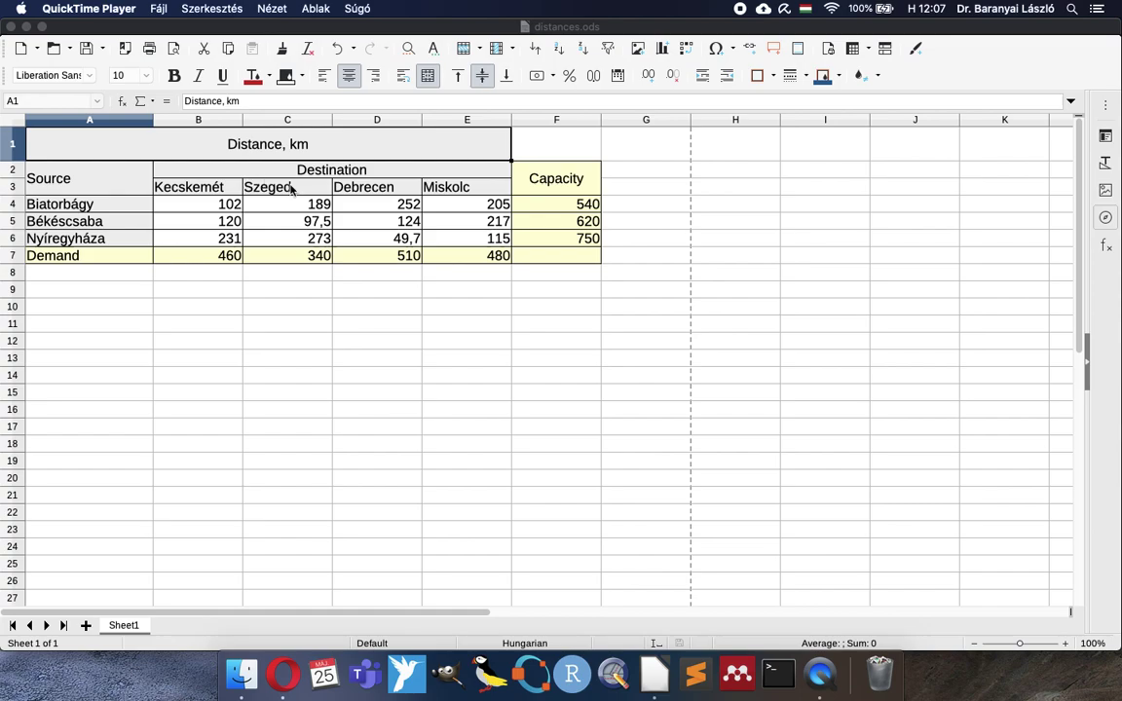
- Review the distance table, checking the total capacity and the total demand values
{"action": "left_click", "coordinate": [110, 205]}
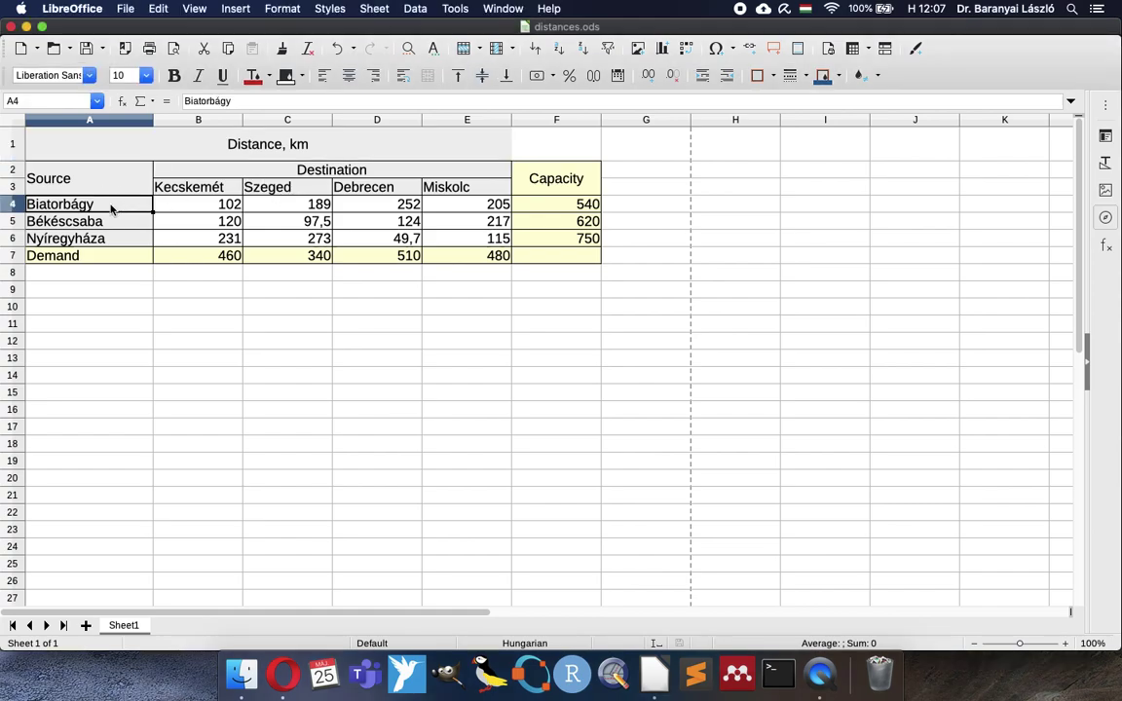
{"action": "left_click", "coordinate": [206, 191]}
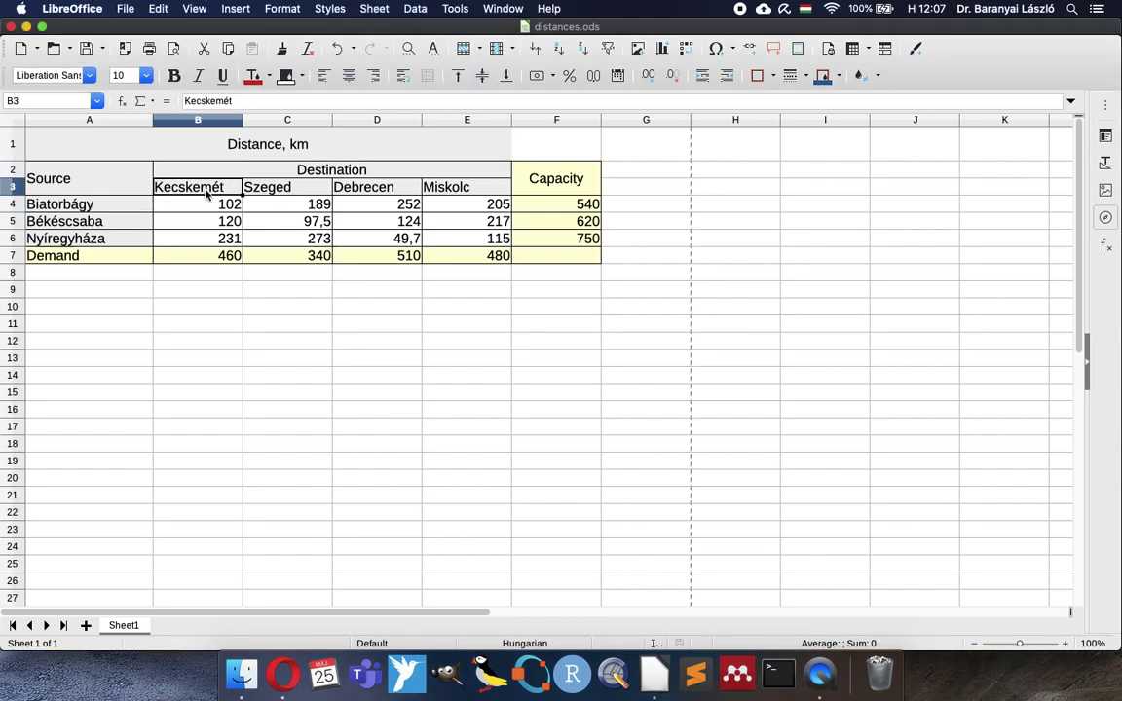
{"action": "left_click", "coordinate": [12, 203]}
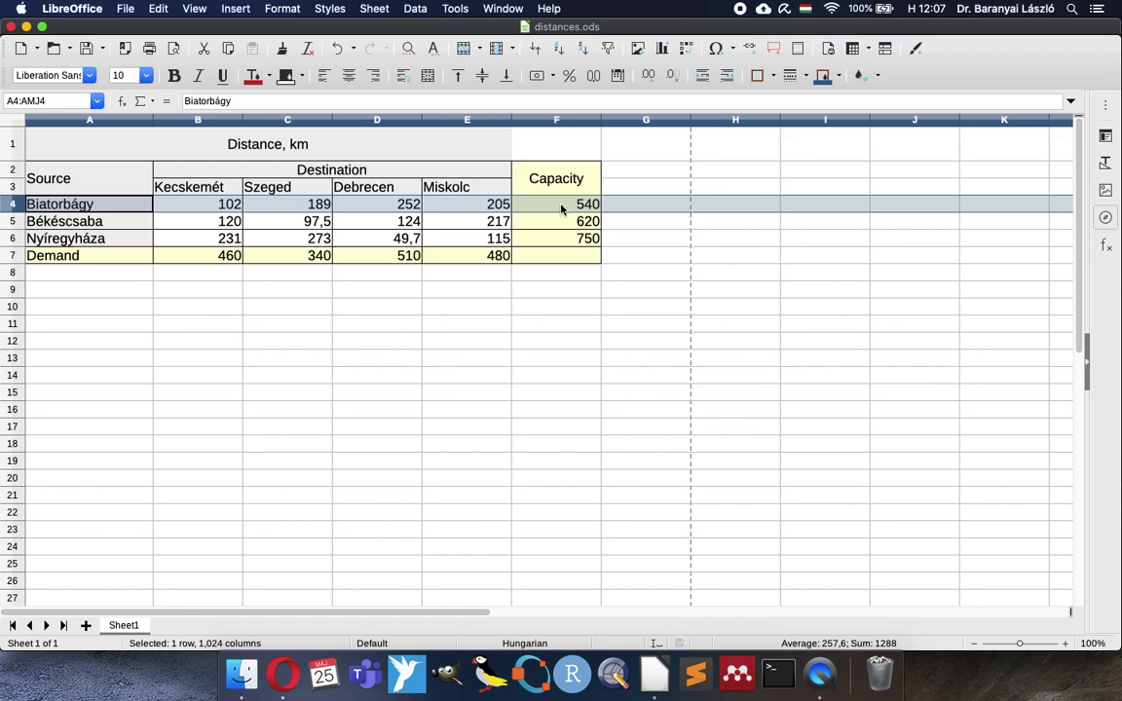
{"action": "left_click", "coordinate": [289, 119]}
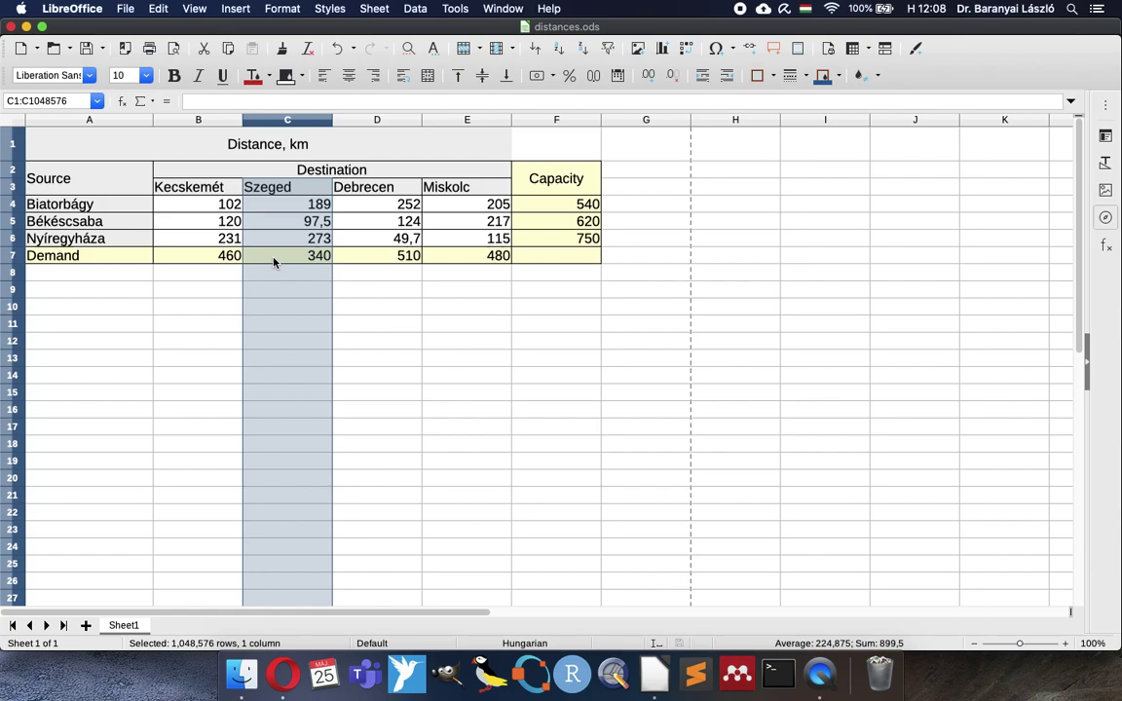
{"action": "left_click", "coordinate": [220, 206]}
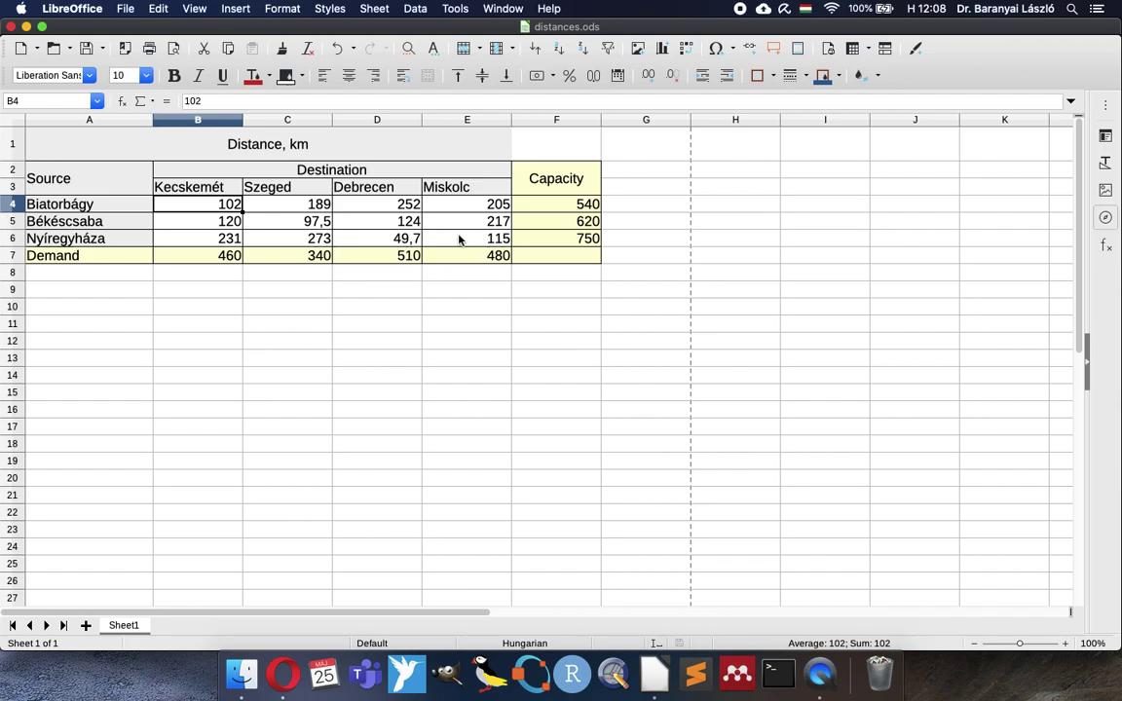
{"action": "left_click_drag", "start_coordinate": [527, 207], "coordinate": [526, 240]}
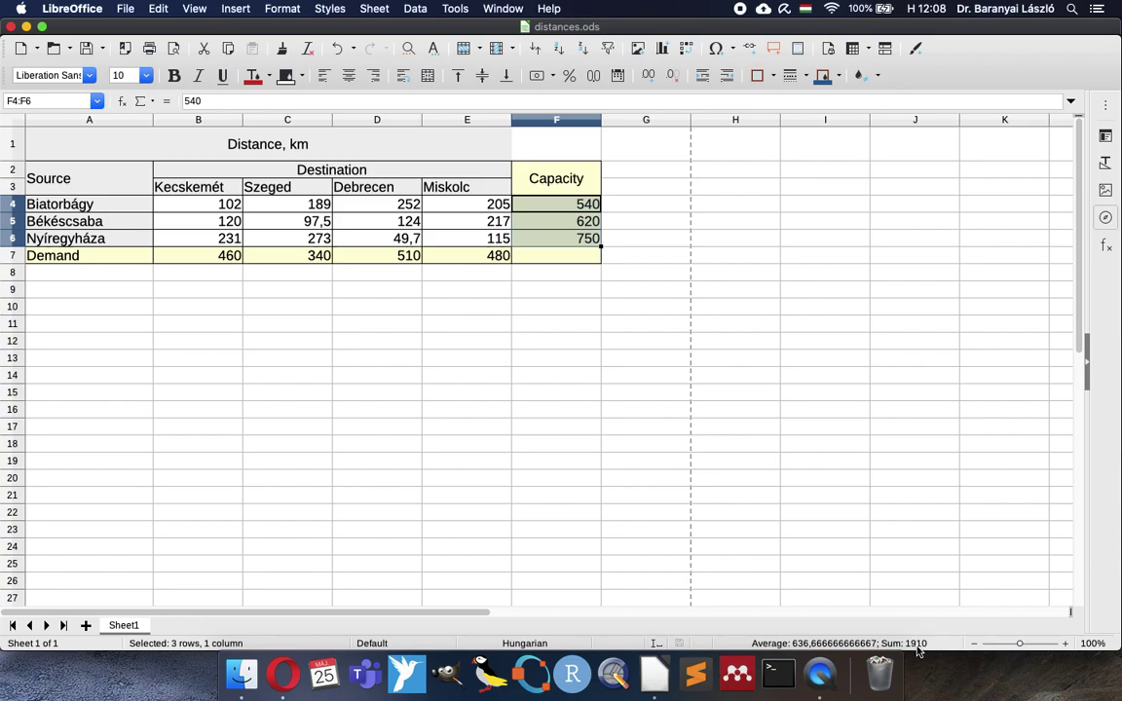
{"action": "left_click", "coordinate": [217, 259]}
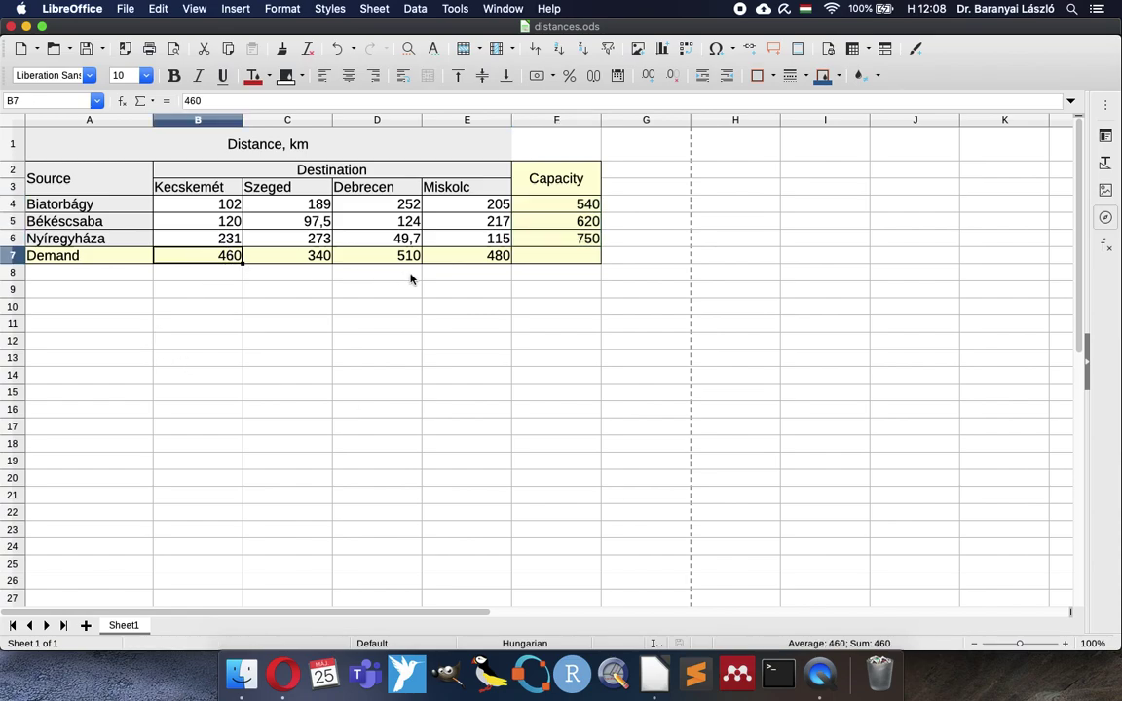
{"action": "left_click", "coordinate": [496, 258], "text": "shift"}
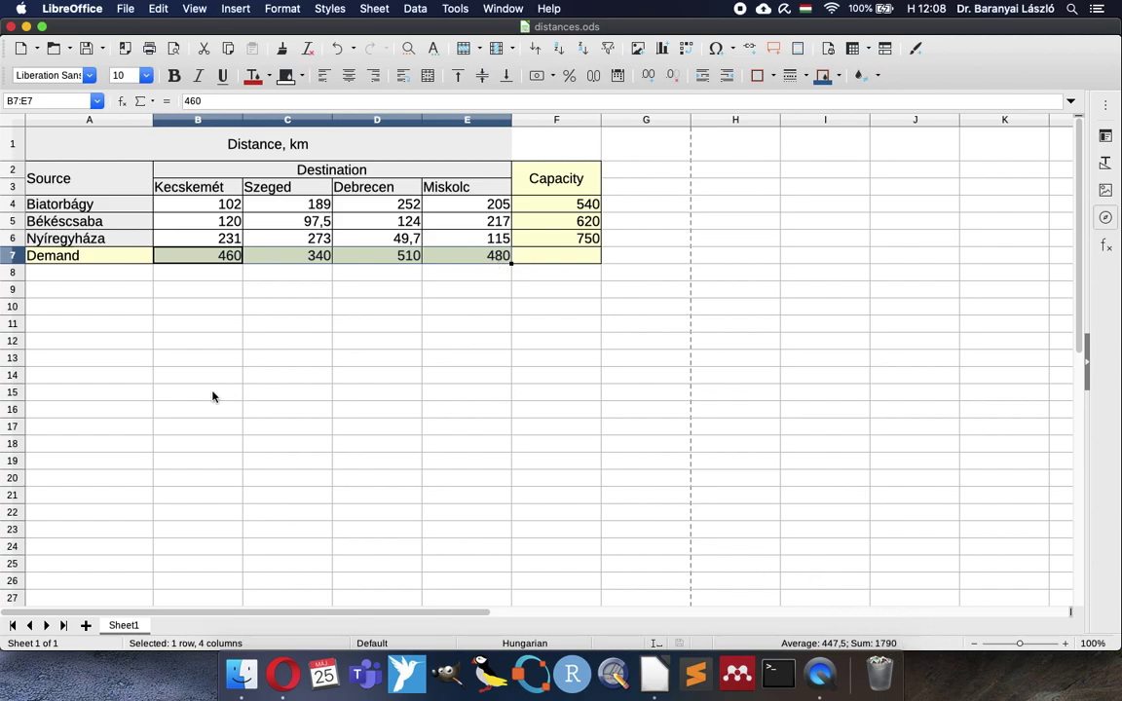
{"action": "left_click", "coordinate": [195, 256]}
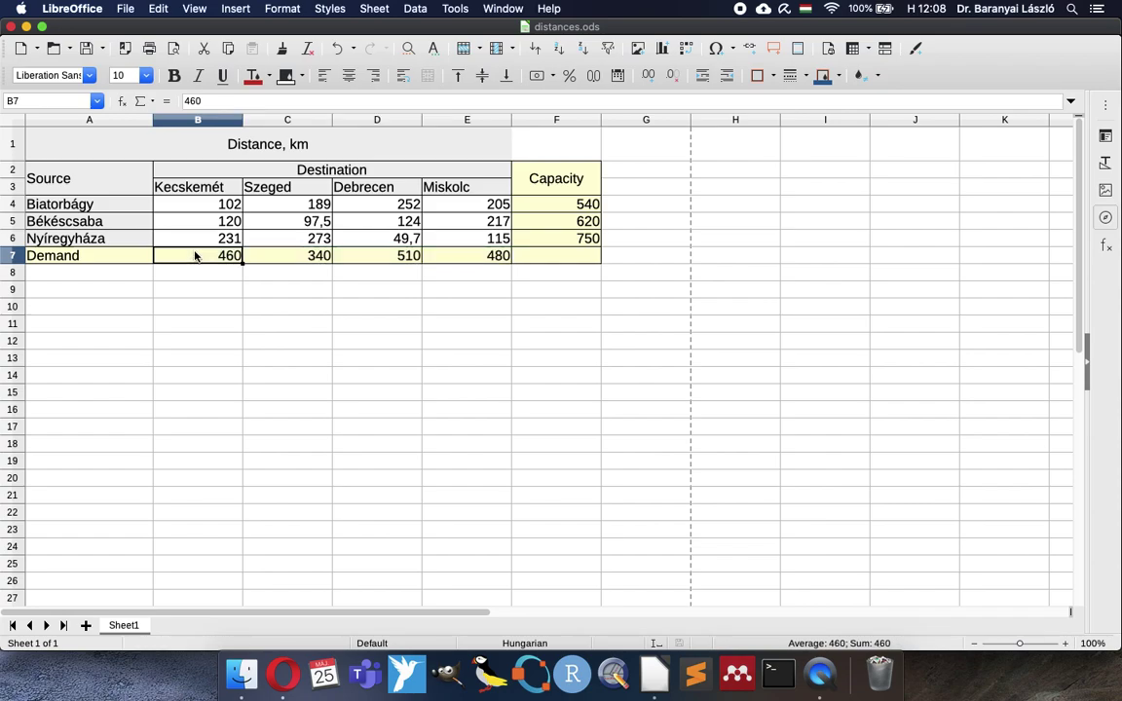
- Copy the Source/Destination table A2:E6 and paste it at A10
{"action": "left_click", "coordinate": [119, 176]}
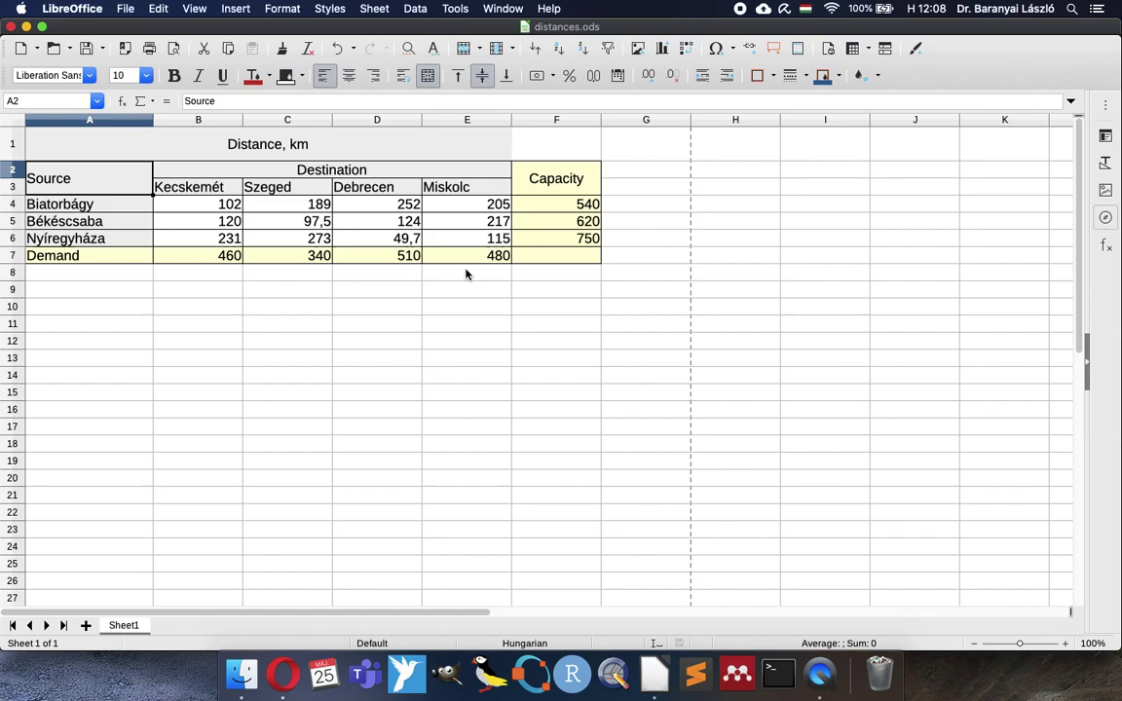
{"action": "left_click", "coordinate": [475, 246], "text": "shift"}
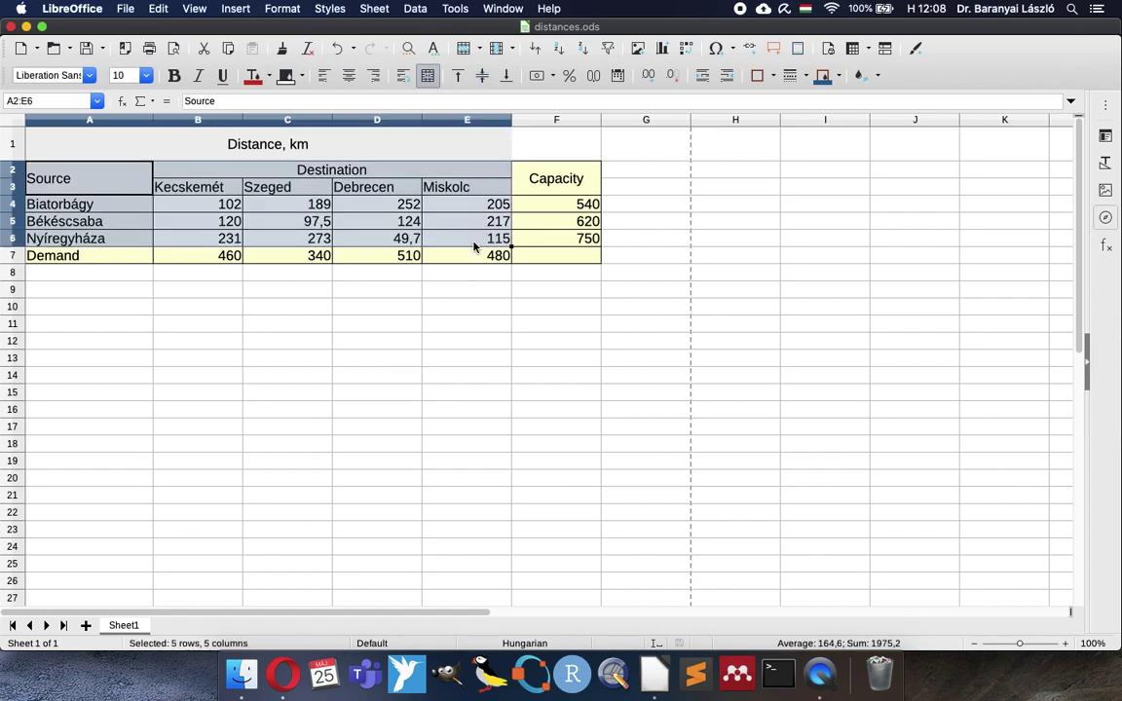
{"action": "key", "text": "ctrl+c"}
{"action": "left_click", "coordinate": [143, 308]}
{"action": "key", "text": "ctrl+v"}
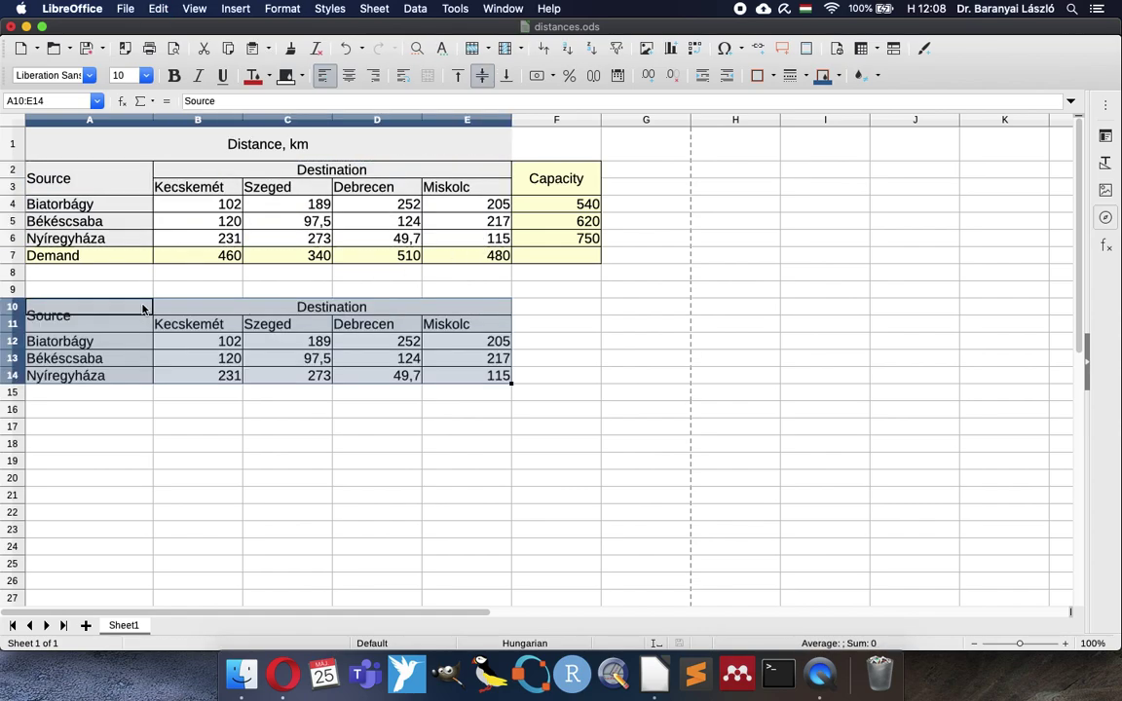
- Clear the copied distance values from B12:E14
{"action": "key", "text": "Right"}
{"action": "key", "text": "Down"}
{"action": "key", "text": "Down"}
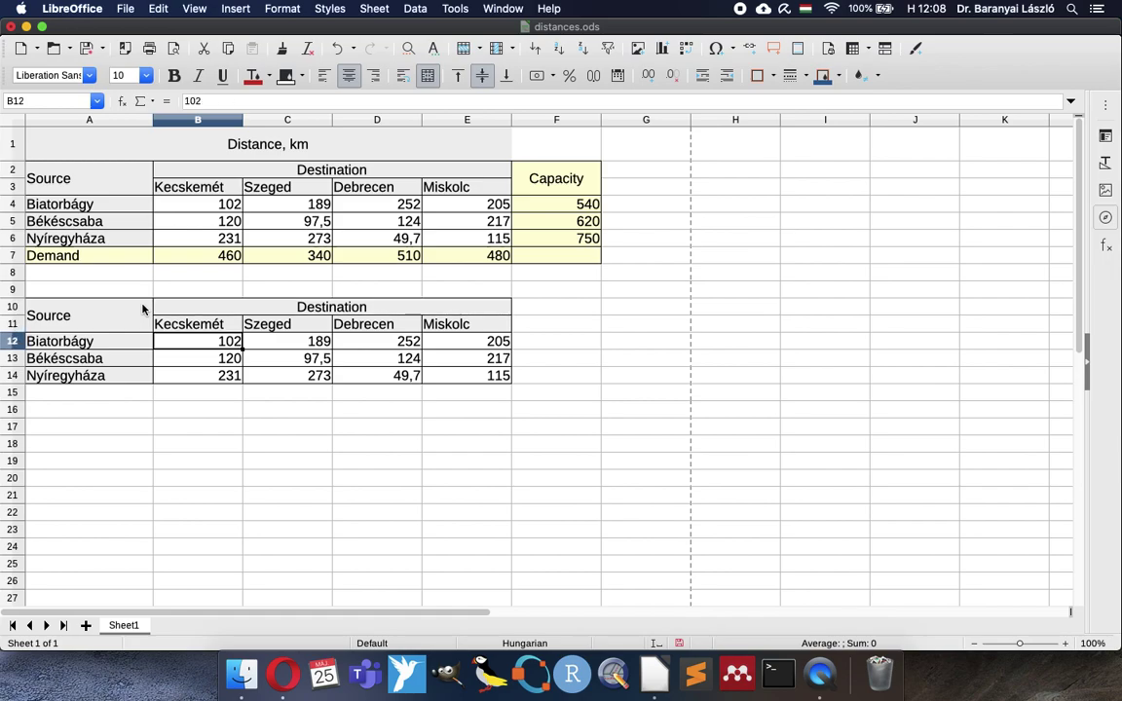
{"action": "key", "text": "shift+Right"}
{"action": "key", "text": "shift+Right"}
{"action": "key", "text": "shift+Right"}
{"action": "key", "text": "shift+Down"}
{"action": "key", "text": "shift+Down"}
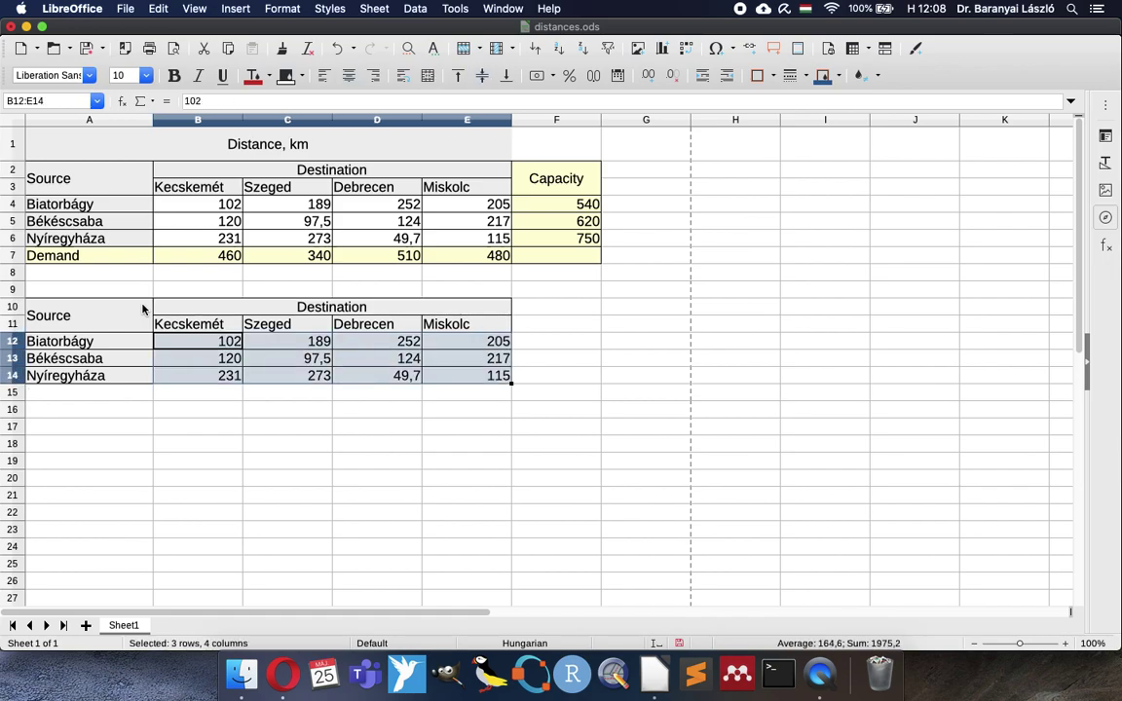
{"action": "key", "text": "Delete"}
{"action": "key", "text": "Down"}
- Fill the twelve empty shipment cells B12:E14 with a Yellow green background
{"action": "key", "text": "Up"}
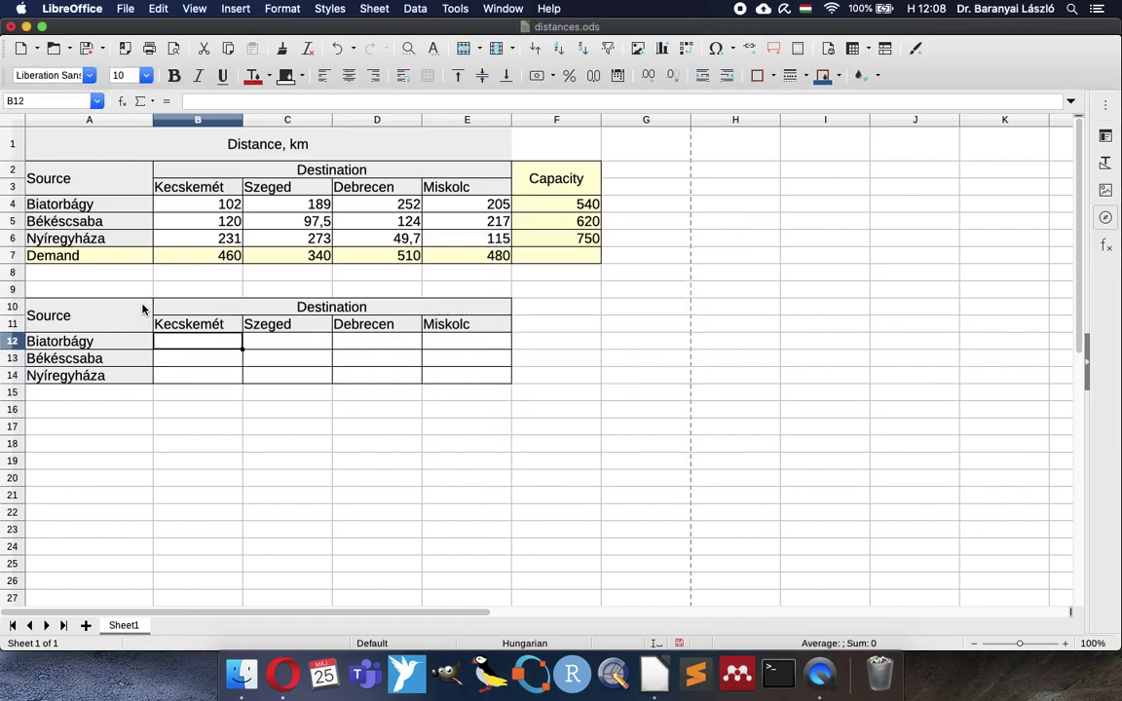
{"action": "key", "text": "shift+Right"}
{"action": "key", "text": "shift+Right"}
{"action": "key", "text": "shift+Right"}
{"action": "key", "text": "shift+Down"}
{"action": "key", "text": "shift+Down"}
{"action": "key", "text": "shift+Down"}
{"action": "key", "text": "shift+Up"}
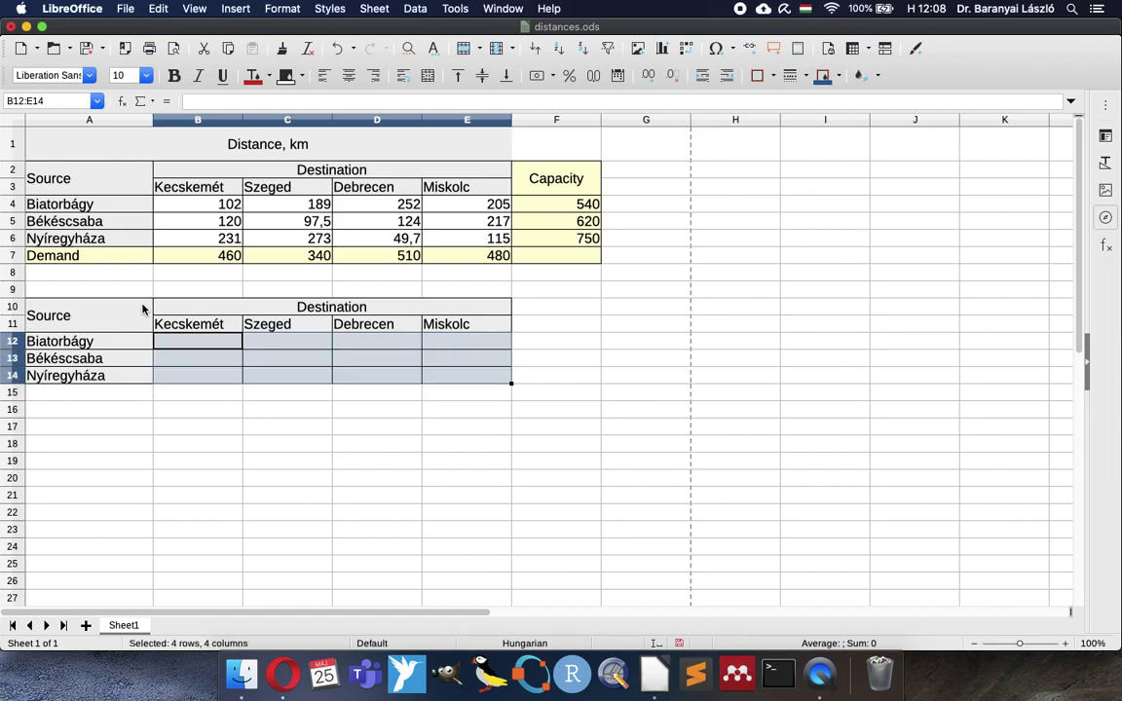
{"action": "left_click", "coordinate": [303, 75]}
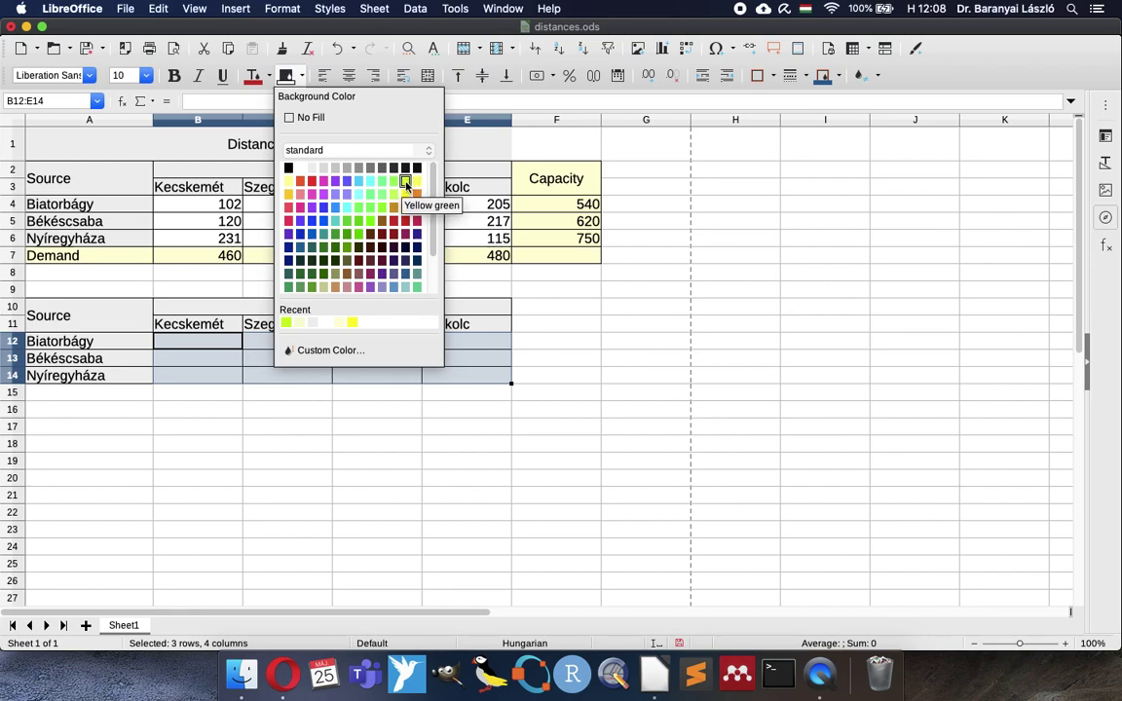
{"action": "left_click", "coordinate": [408, 184]}
{"action": "left_click", "coordinate": [223, 345]}
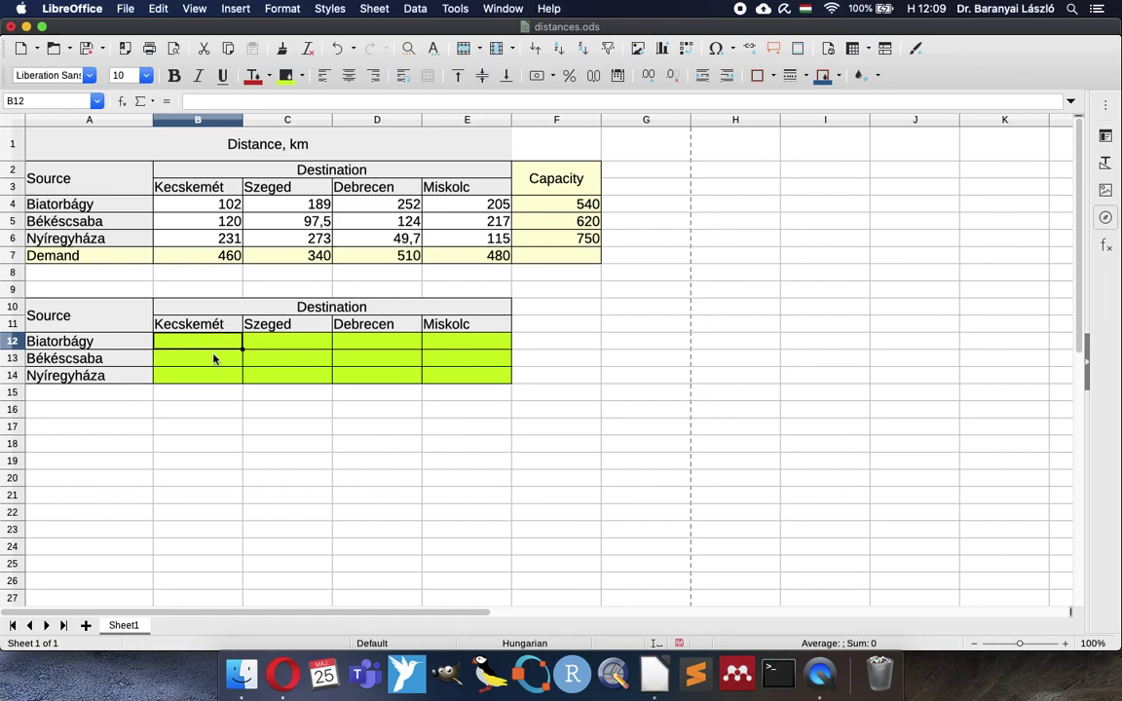
- Fill all twelve shipment cells B12:E14 with the value 1
{"action": "type", "text": "1"}
{"action": "key", "text": "Return"}
{"action": "key", "text": "Up"}
{"action": "key", "text": "super+c"}
{"action": "key", "text": "shift+Right"}
{"action": "key", "text": "shift+Right"}
{"action": "key", "text": "shift+Right"}
{"action": "key", "text": "shift+Down"}
{"action": "key", "text": "shift+Down"}
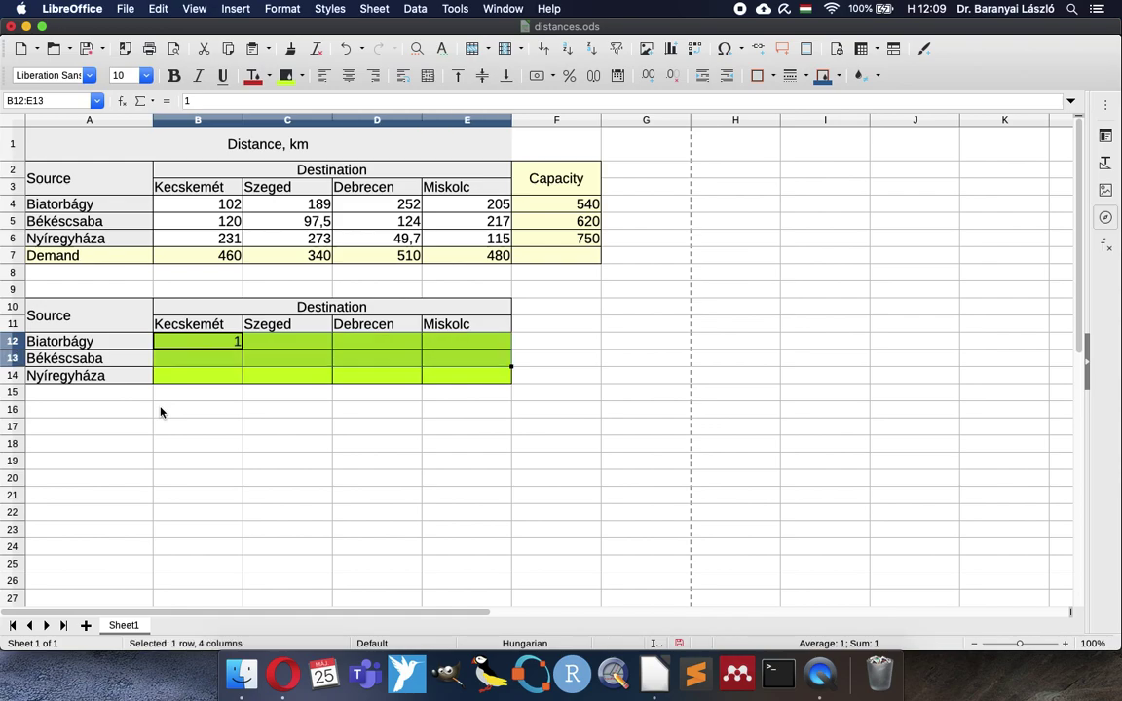
{"action": "key", "text": "super+v"}
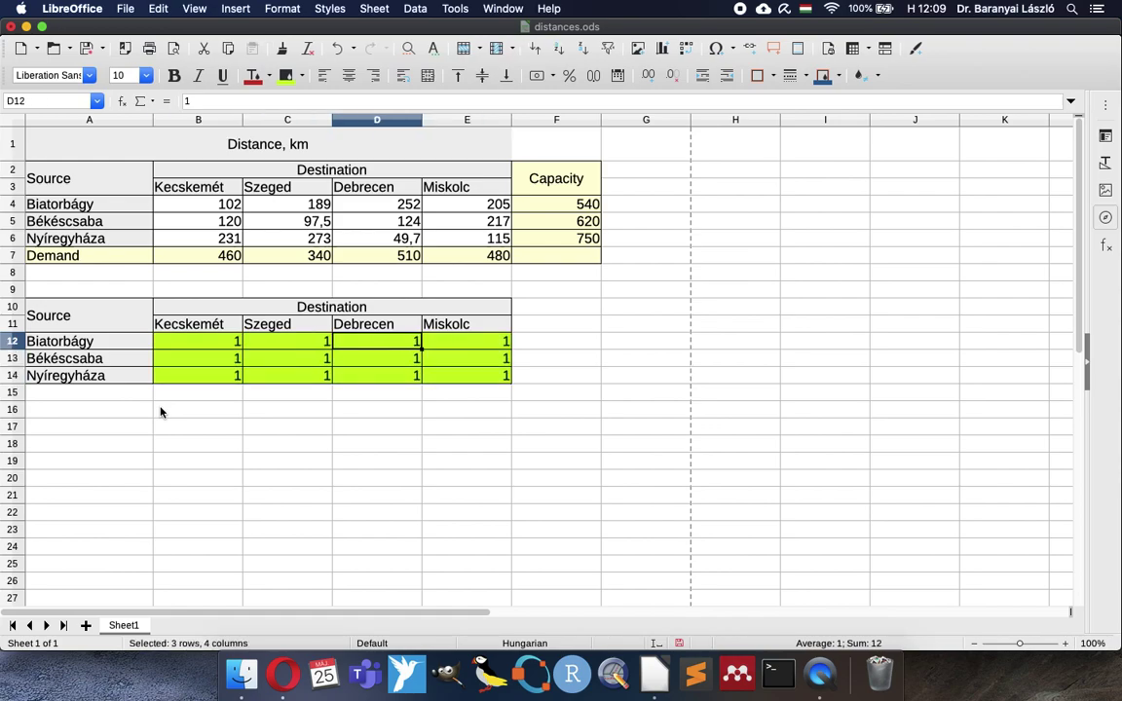
- Enter =SUM(B12:E12) in F12 and copy it down to F14
{"action": "key", "text": "Right"}
{"action": "key", "text": "Up"}
{"action": "key", "text": "Up"}
{"action": "type", "text": "=sum("}
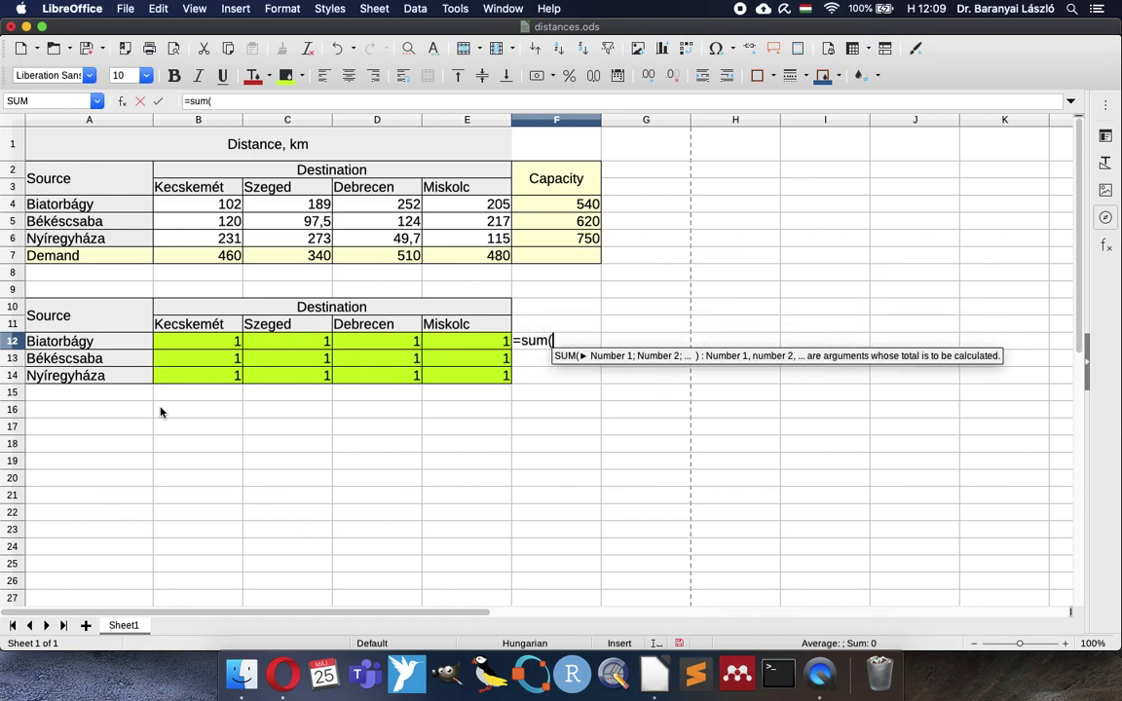
{"action": "key", "text": "Left"}
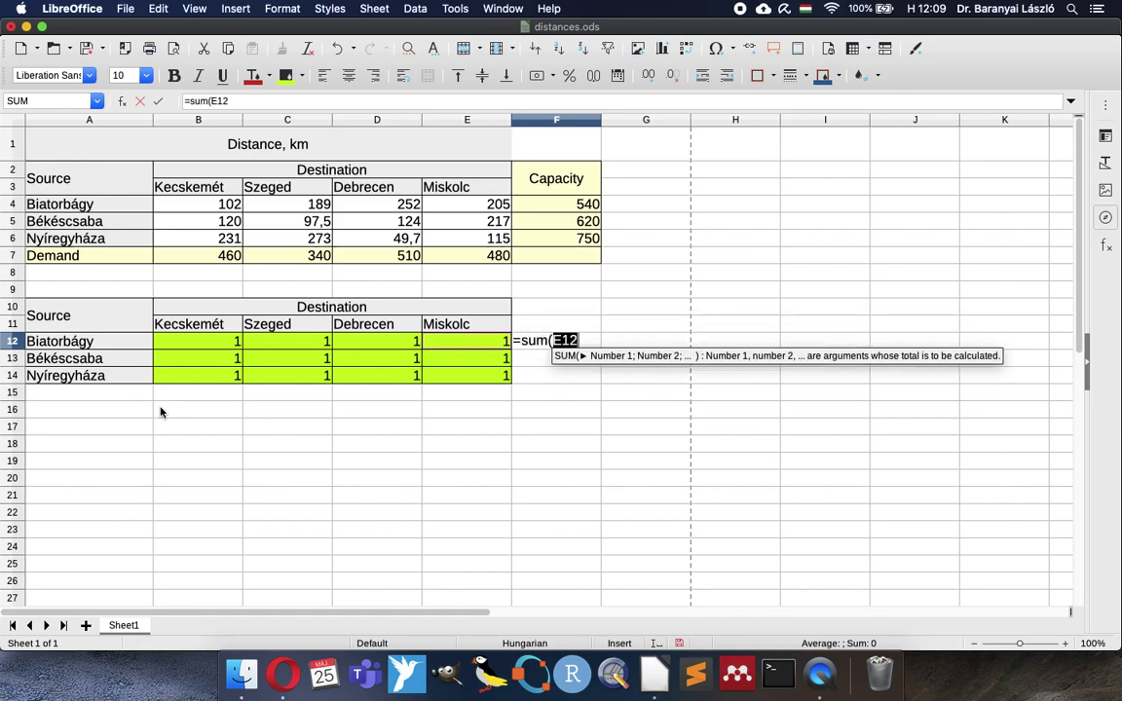
{"action": "key", "text": "shift+Left"}
{"action": "key", "text": "shift+Left"}
{"action": "key", "text": "shift+Left"}
{"action": "type", "text": ")"}
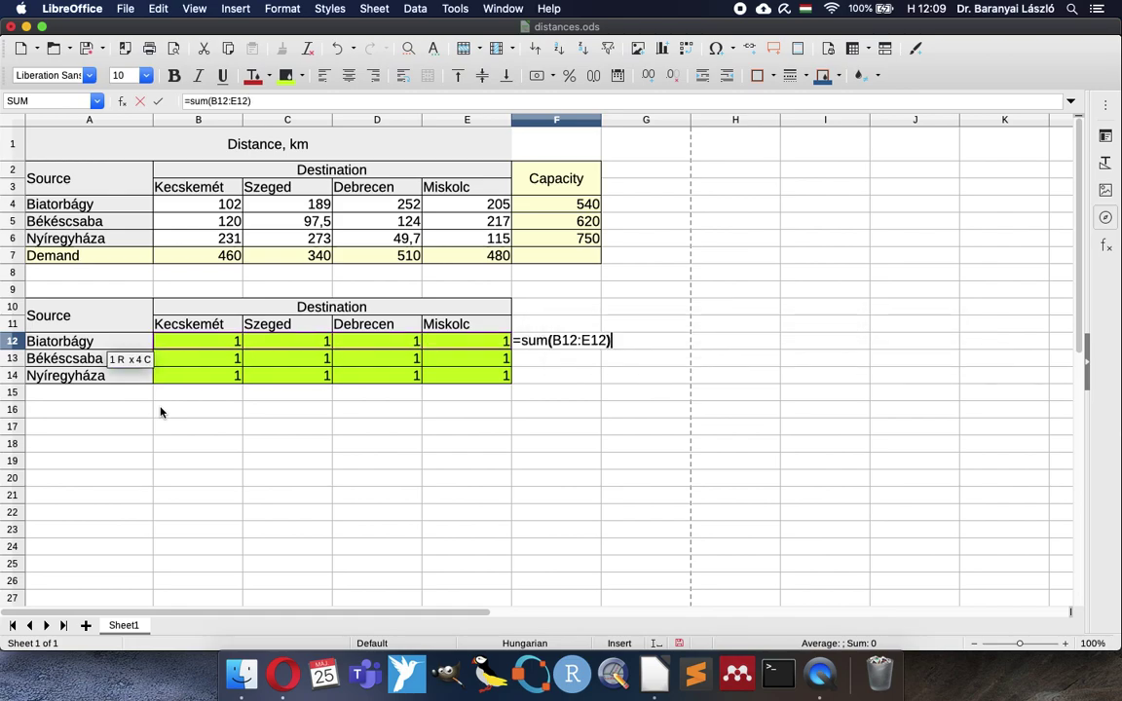
{"action": "key", "text": "Return"}
{"action": "key", "text": "Up"}
{"action": "key", "text": "ctrl+c"}
{"action": "key", "text": "Down"}
{"action": "key", "text": "shift+Down"}
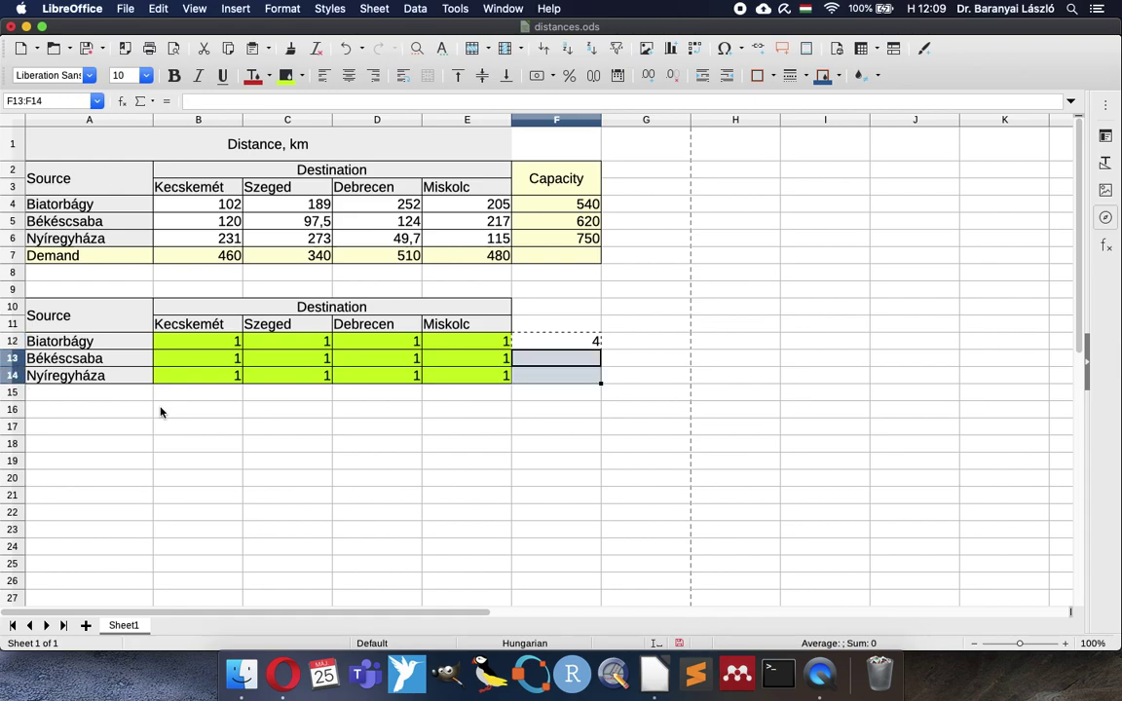
{"action": "key", "text": "ctrl+v"}
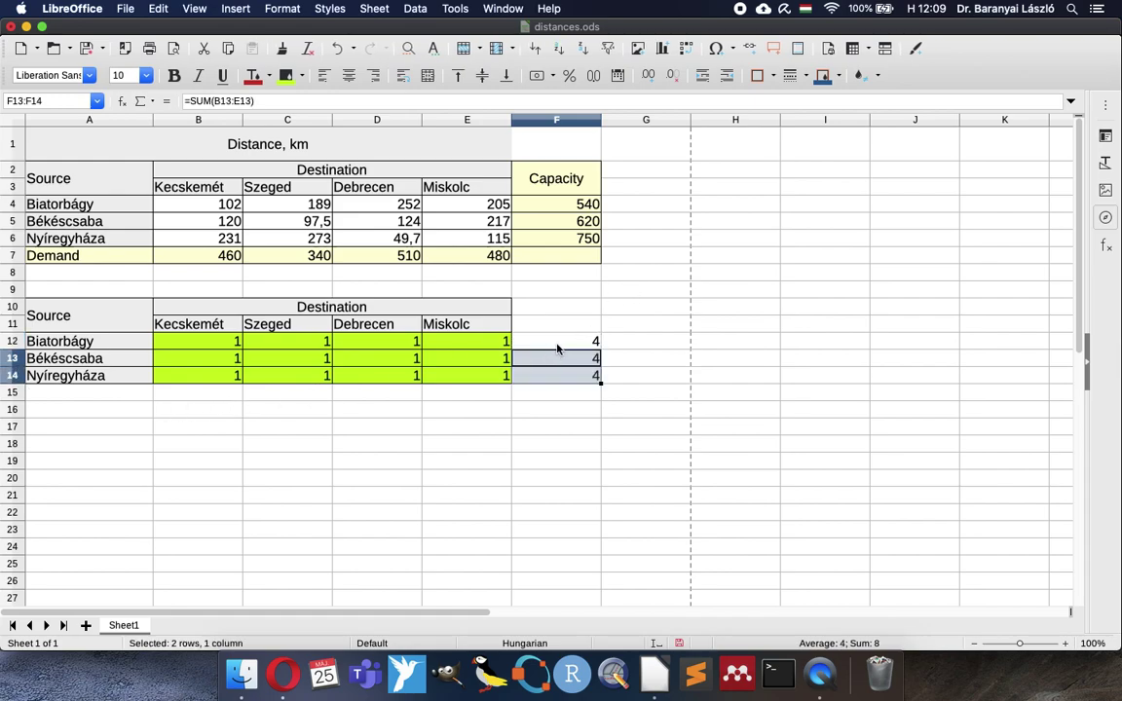
- Check the F12 formula and add the heading Usage above the row totals
{"action": "double_click", "coordinate": [559, 345]}
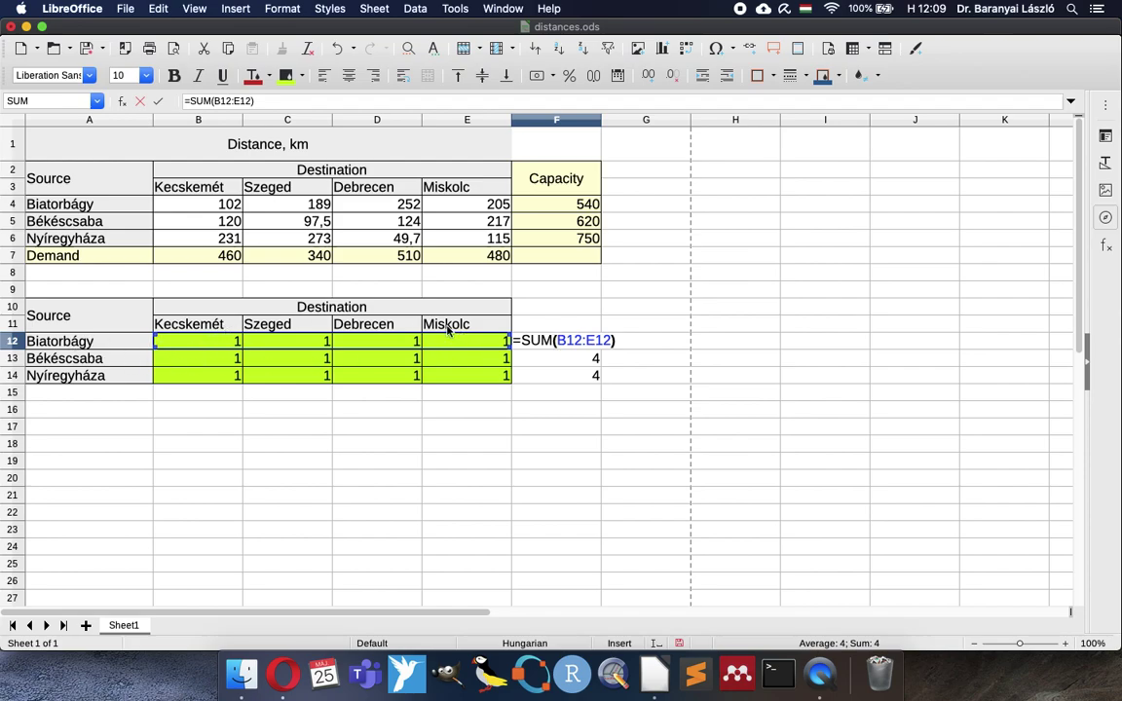
{"action": "key", "text": "Escape"}
{"action": "left_click", "coordinate": [538, 324]}
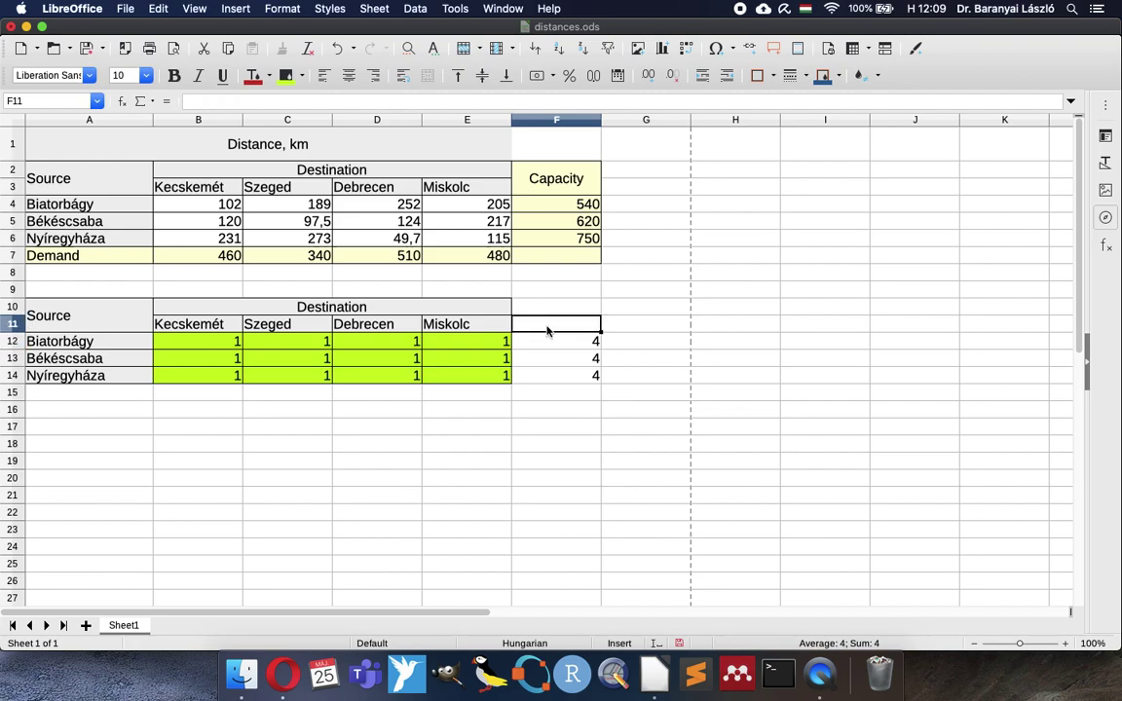
{"action": "type", "text": "Usage"}
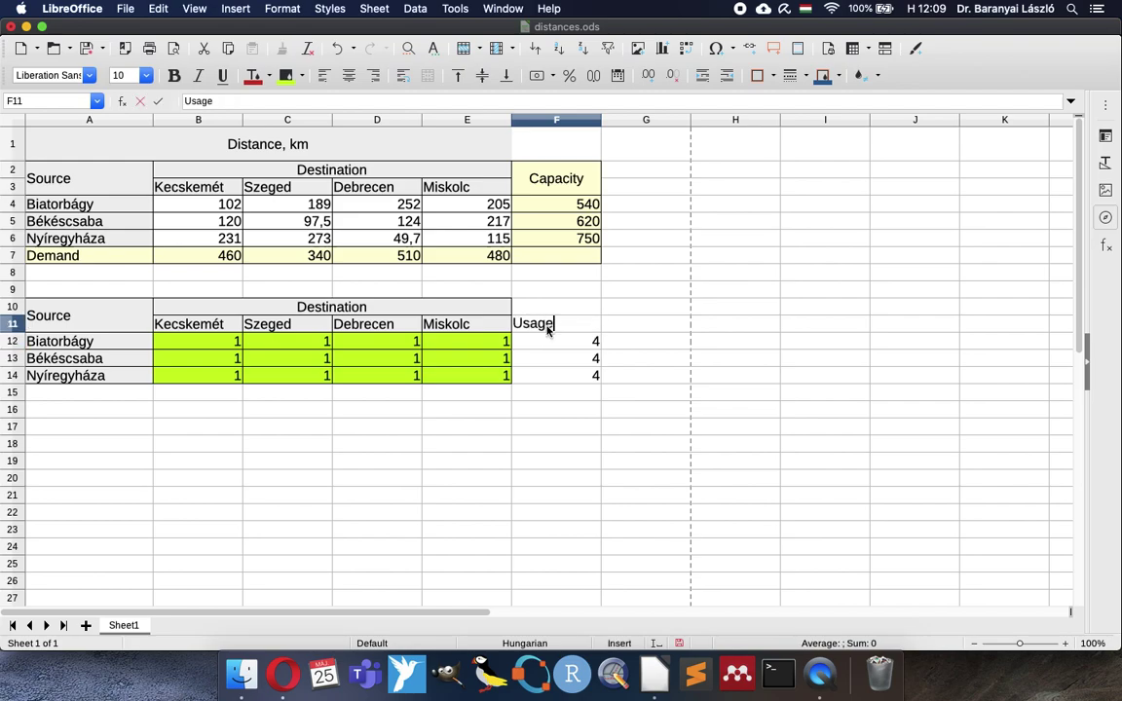
{"action": "key", "text": "Return"}
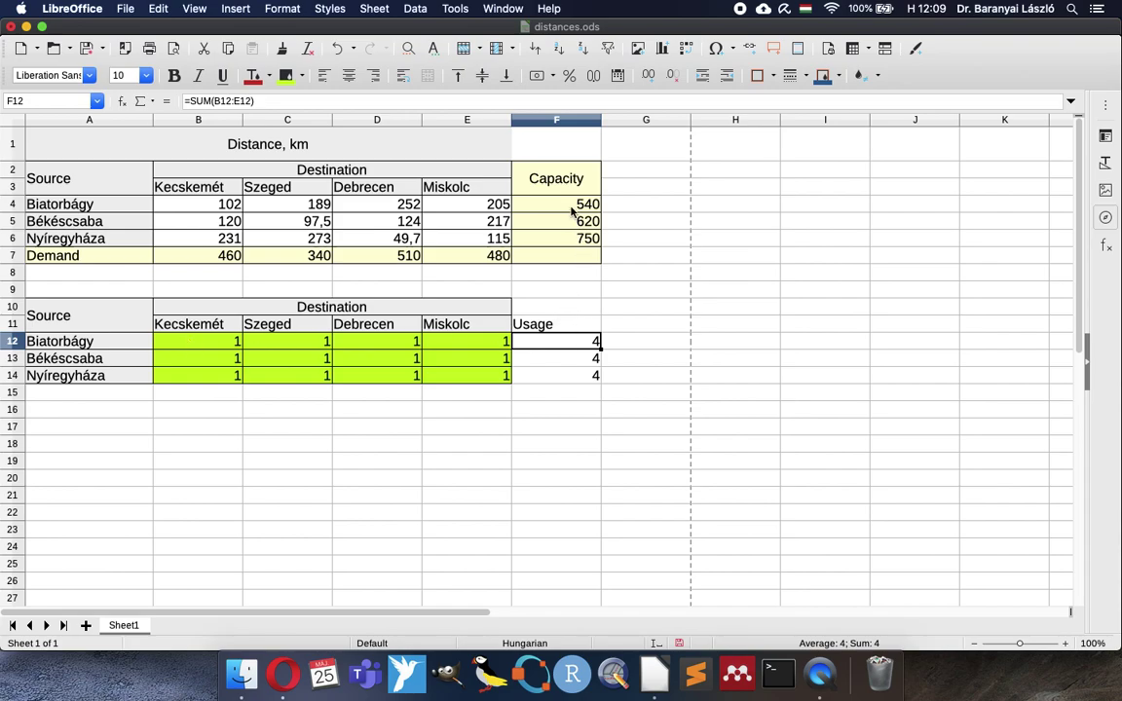
- Enter =SUM(B12:B14) in B15 and copy it across C15:E15
{"action": "left_click", "coordinate": [193, 395]}
{"action": "type", "text": "=sum("}
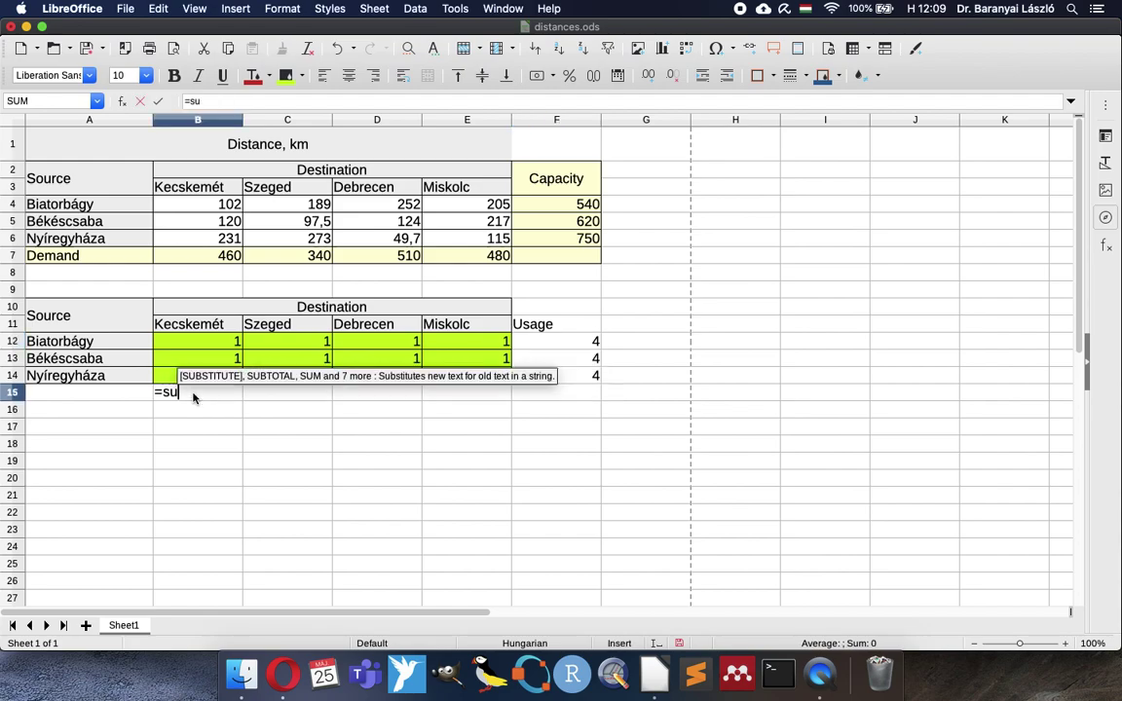
{"action": "key", "text": "Up"}
{"action": "key", "text": "shift+Up"}
{"action": "key", "text": "shift+Up"}
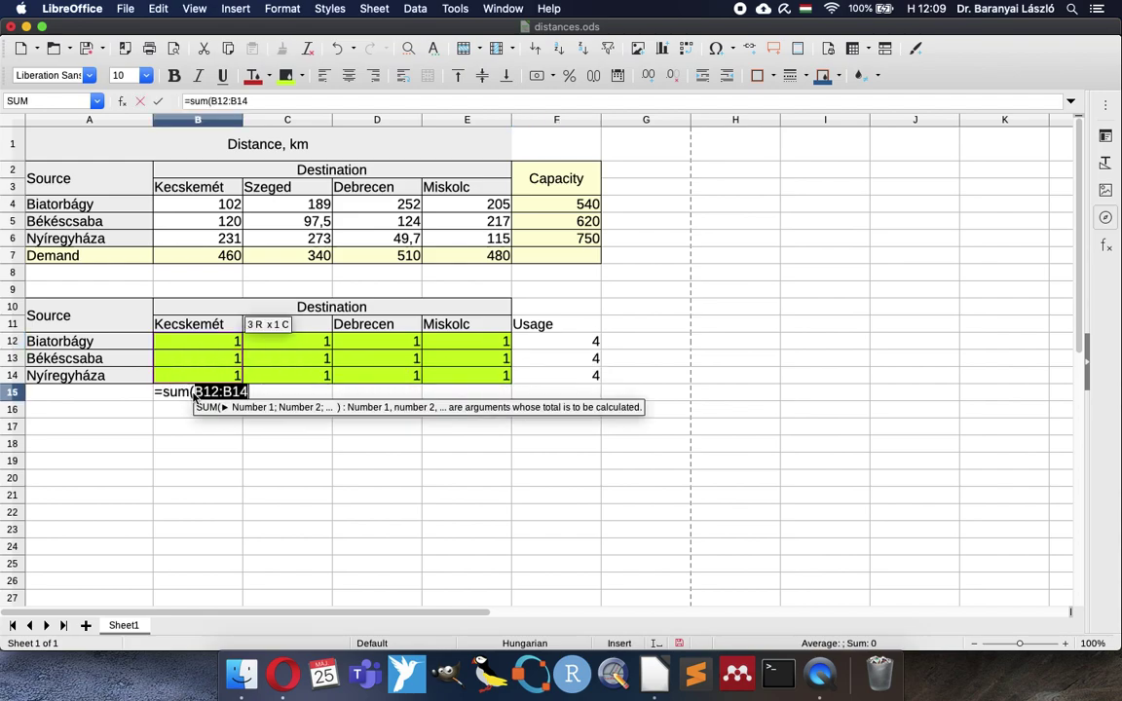
{"action": "type", "text": ")"}
{"action": "key", "text": "Return"}
{"action": "left_click", "coordinate": [194, 394]}
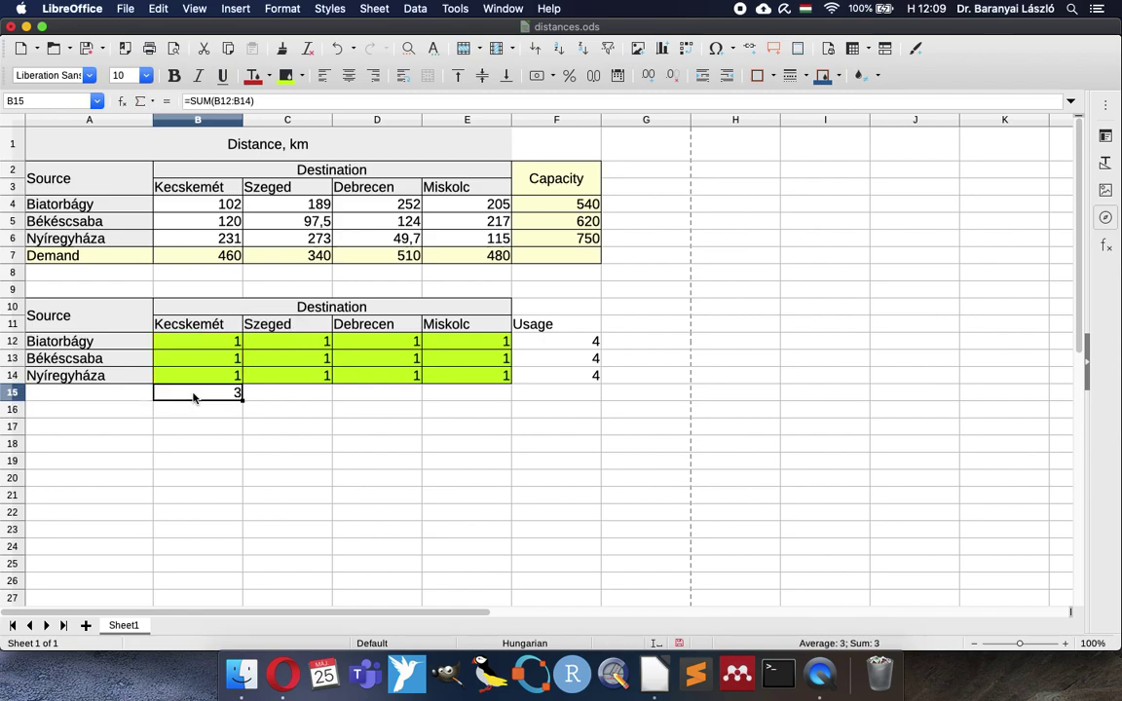
{"action": "key", "text": "super+c"}
{"action": "key", "text": "Right"}
{"action": "key", "text": "shift+Right"}
{"action": "key", "text": "shift+Right"}
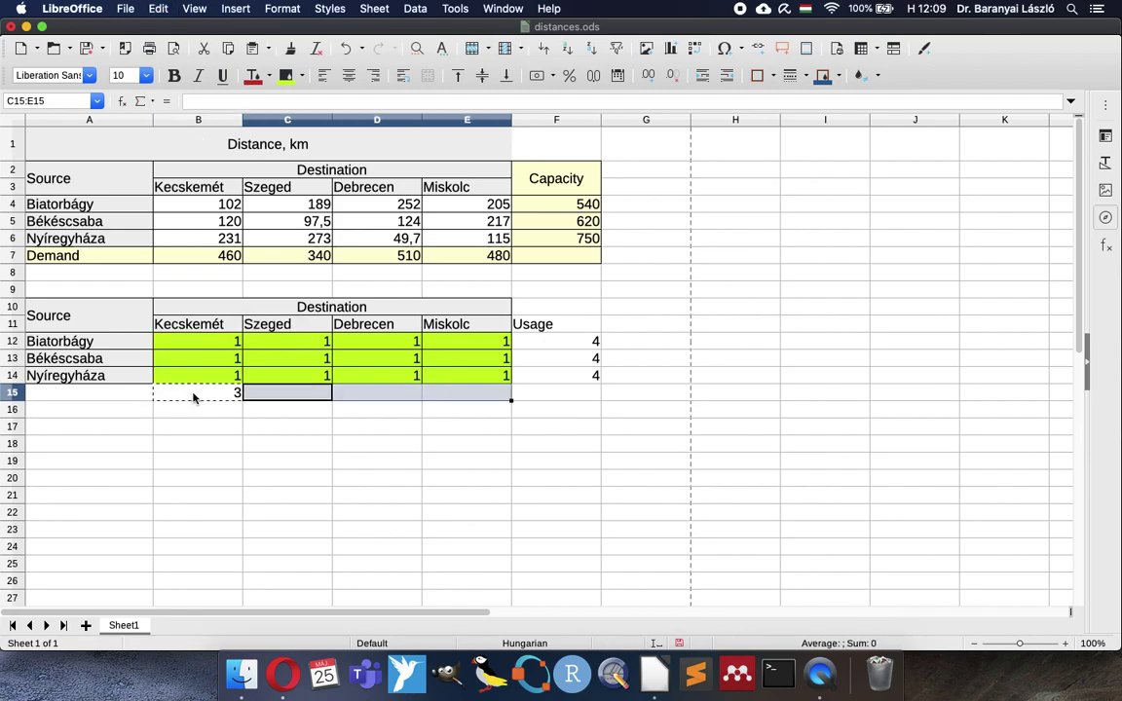
{"action": "key", "text": "super+v"}
- Check the Debrecen total formula and label row 15 as Service in A15
{"action": "double_click", "coordinate": [368, 393]}
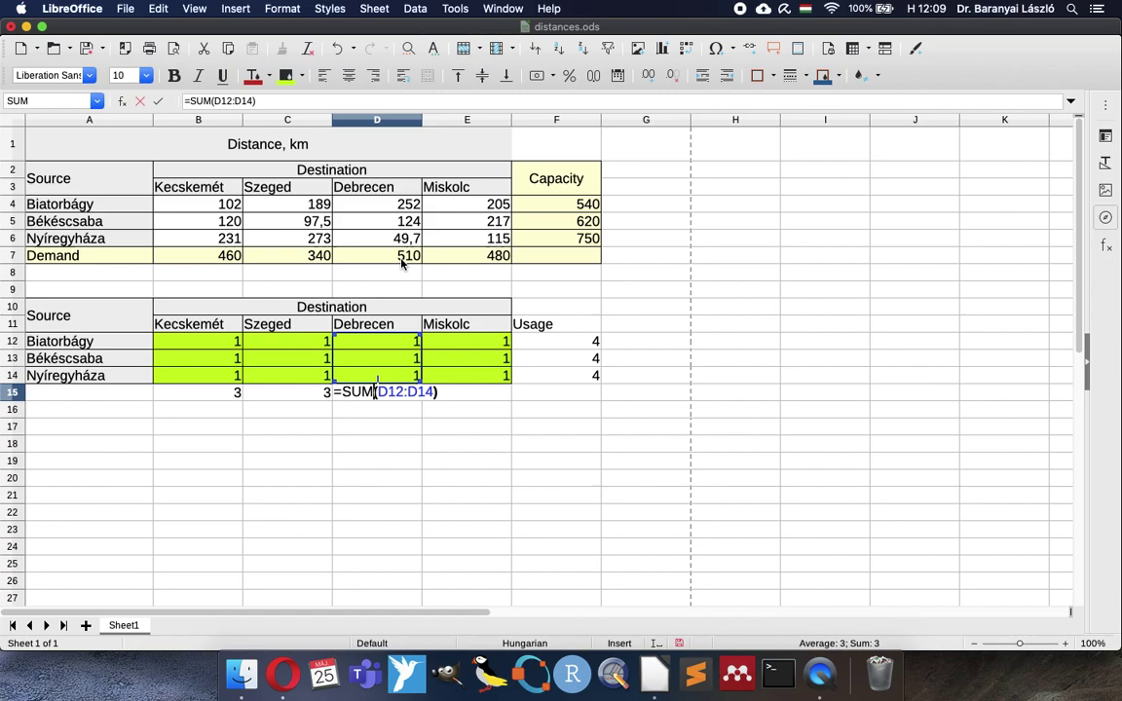
{"action": "key", "text": "Return"}
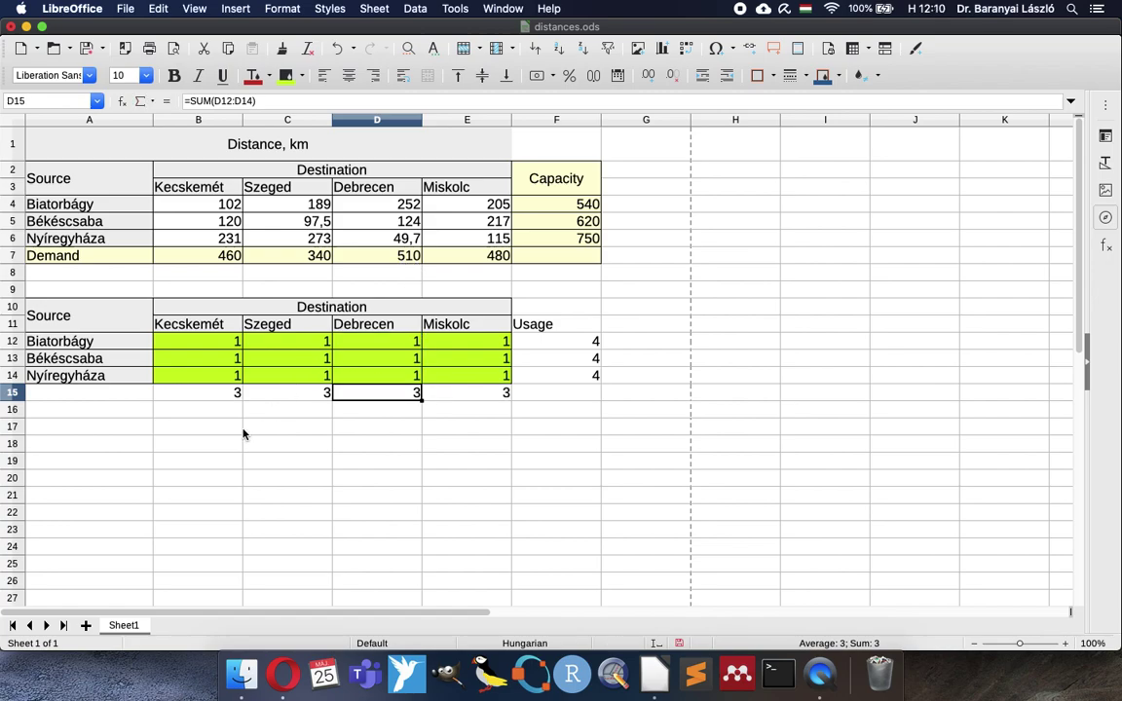
{"action": "left_click", "coordinate": [124, 395]}
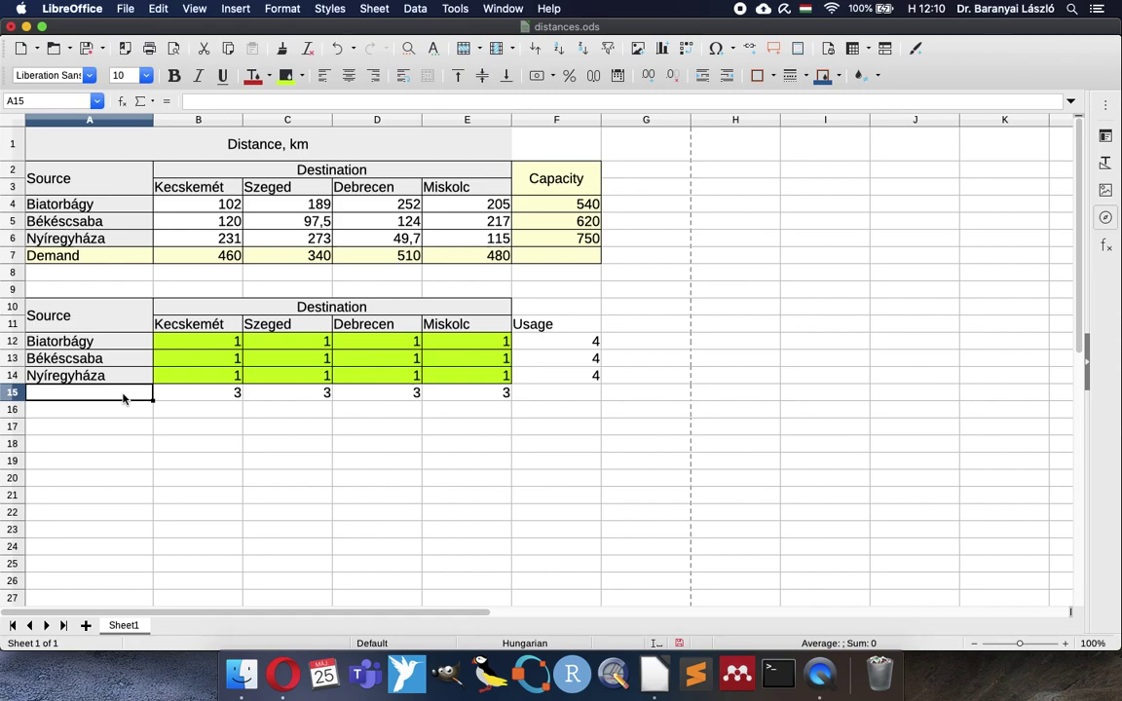
{"action": "type", "text": "Service"}
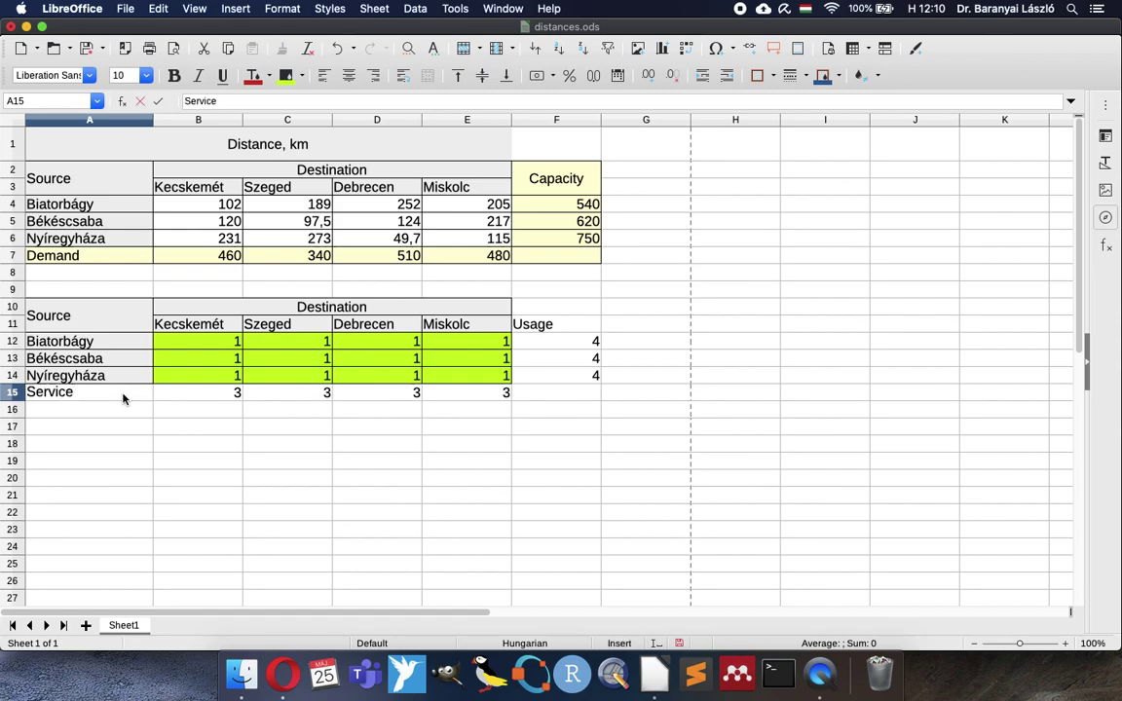
{"action": "key", "text": "Tab"}
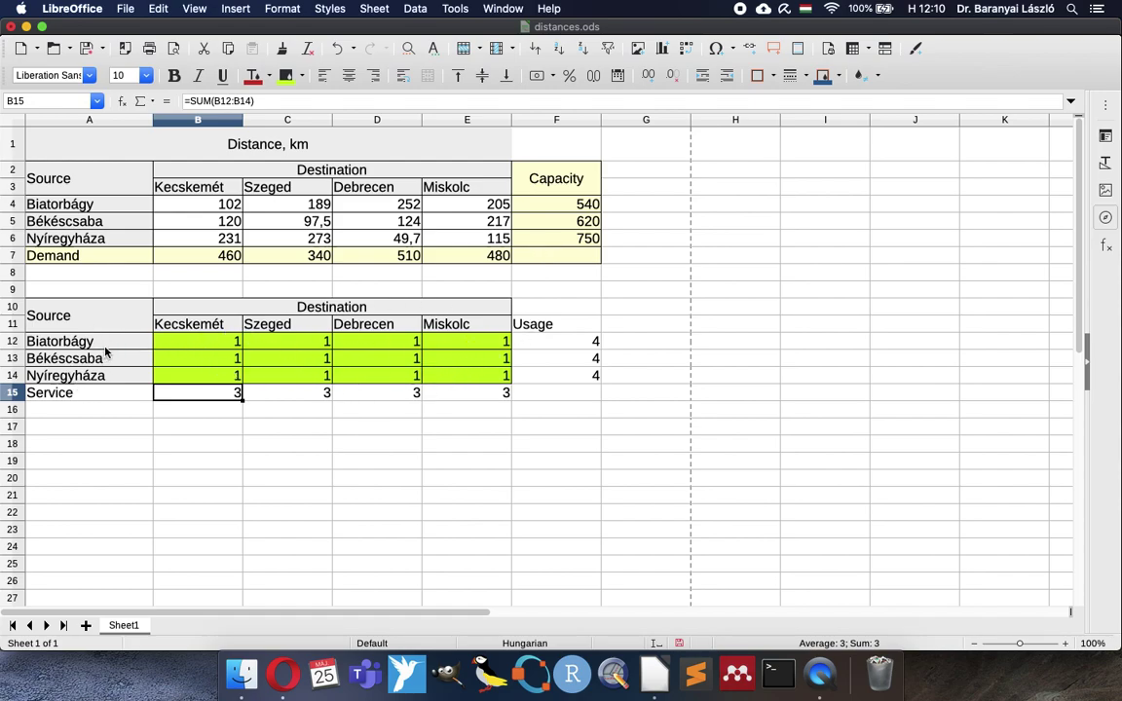
{"action": "left_click", "coordinate": [453, 11]}
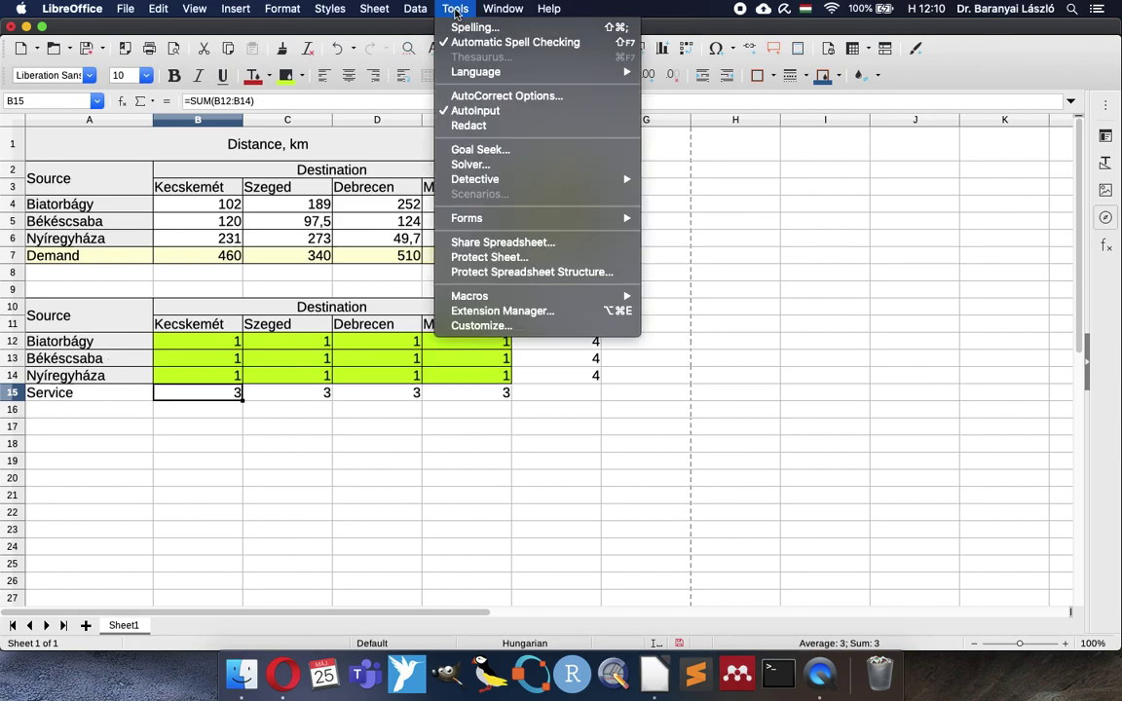
{"action": "left_click", "coordinate": [470, 166]}
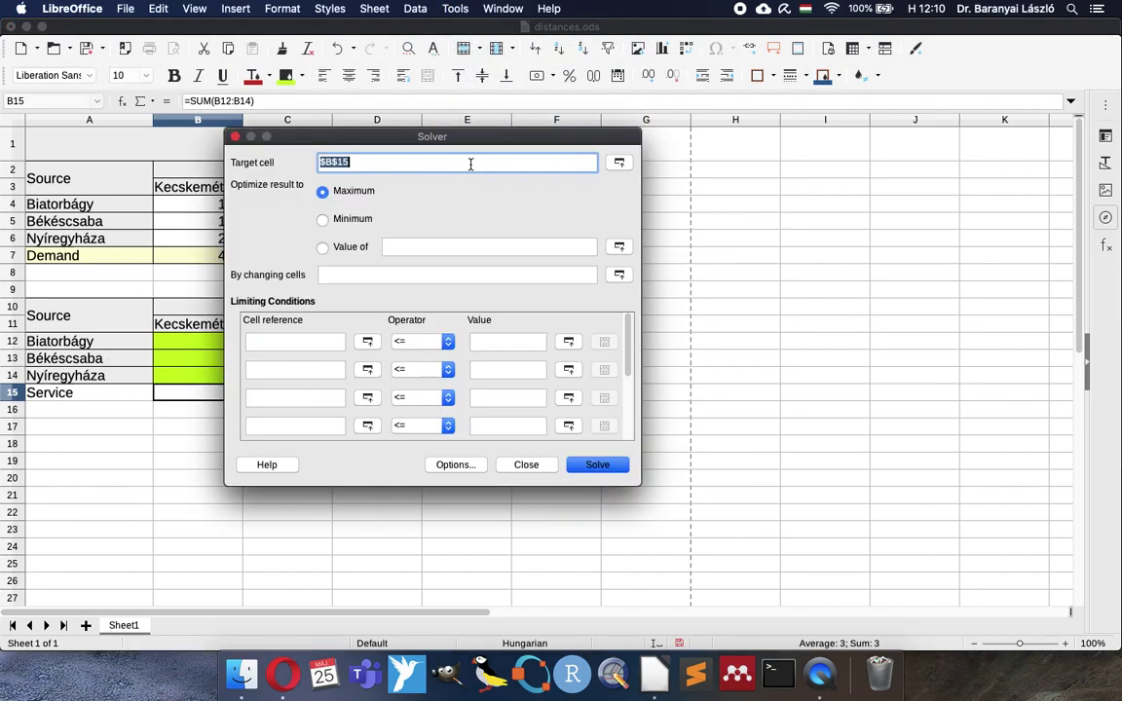
{"action": "left_click_drag", "start_coordinate": [469, 142], "coordinate": [873, 209]}
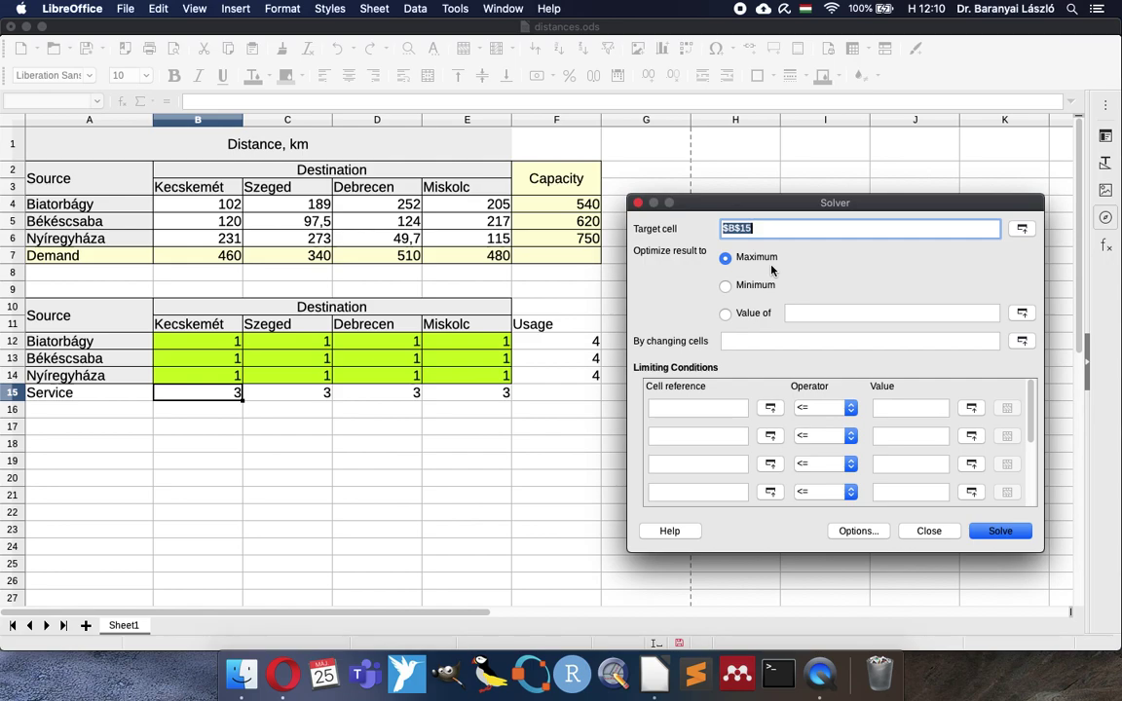
{"action": "left_click", "coordinate": [749, 288]}
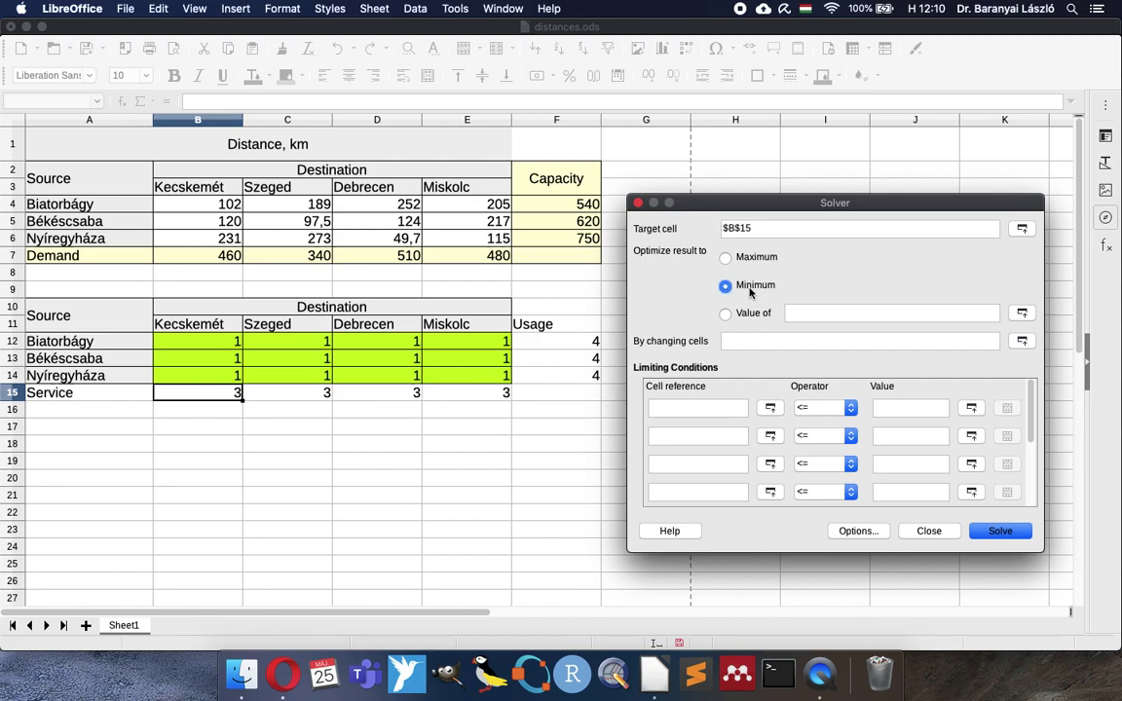
{"action": "left_click", "coordinate": [731, 341]}
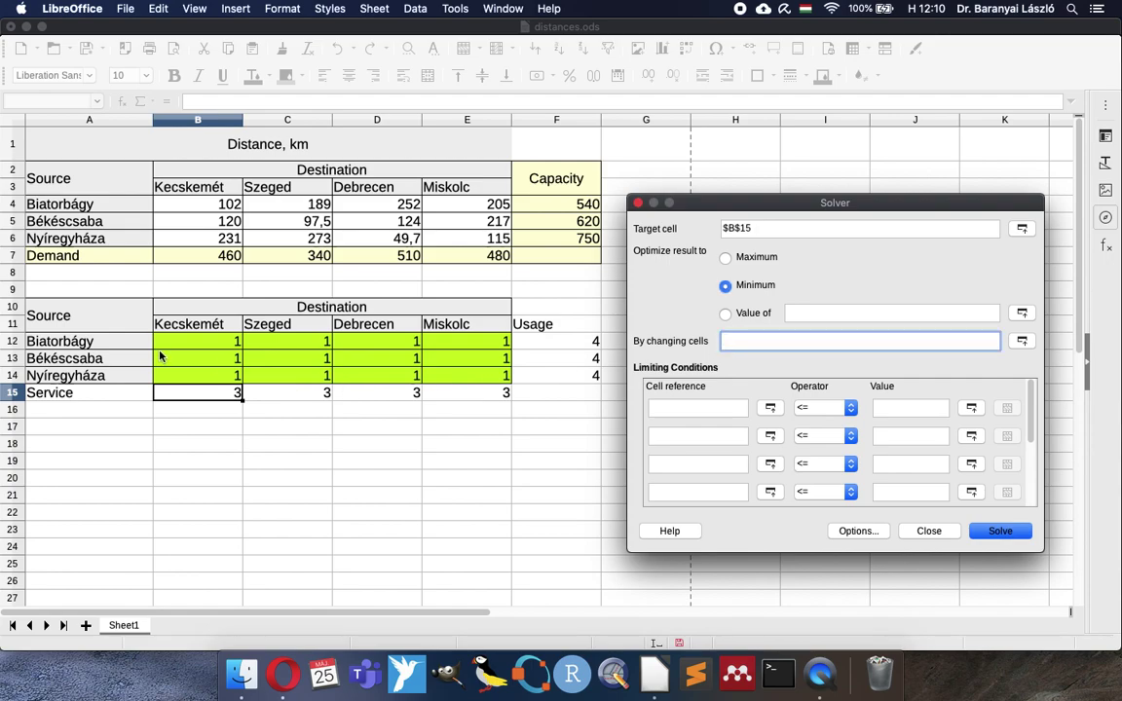
{"action": "left_click_drag", "start_coordinate": [188, 343], "coordinate": [458, 378]}
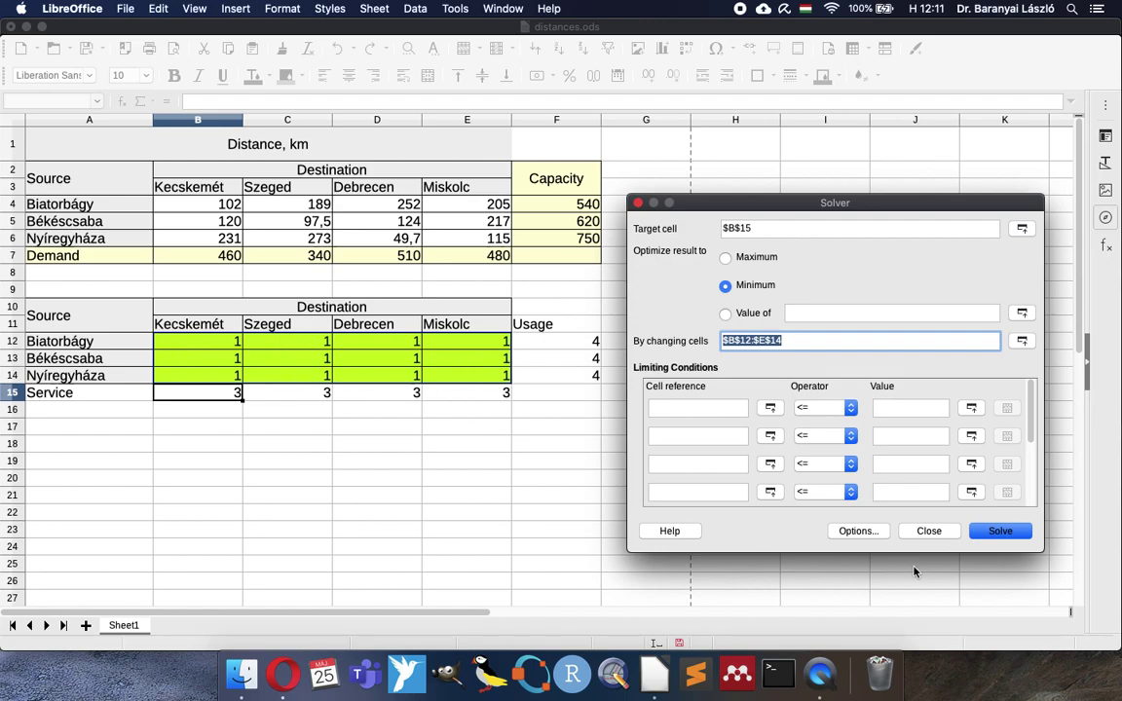
{"action": "left_click", "coordinate": [929, 532]}
{"action": "left_click", "coordinate": [110, 429]}
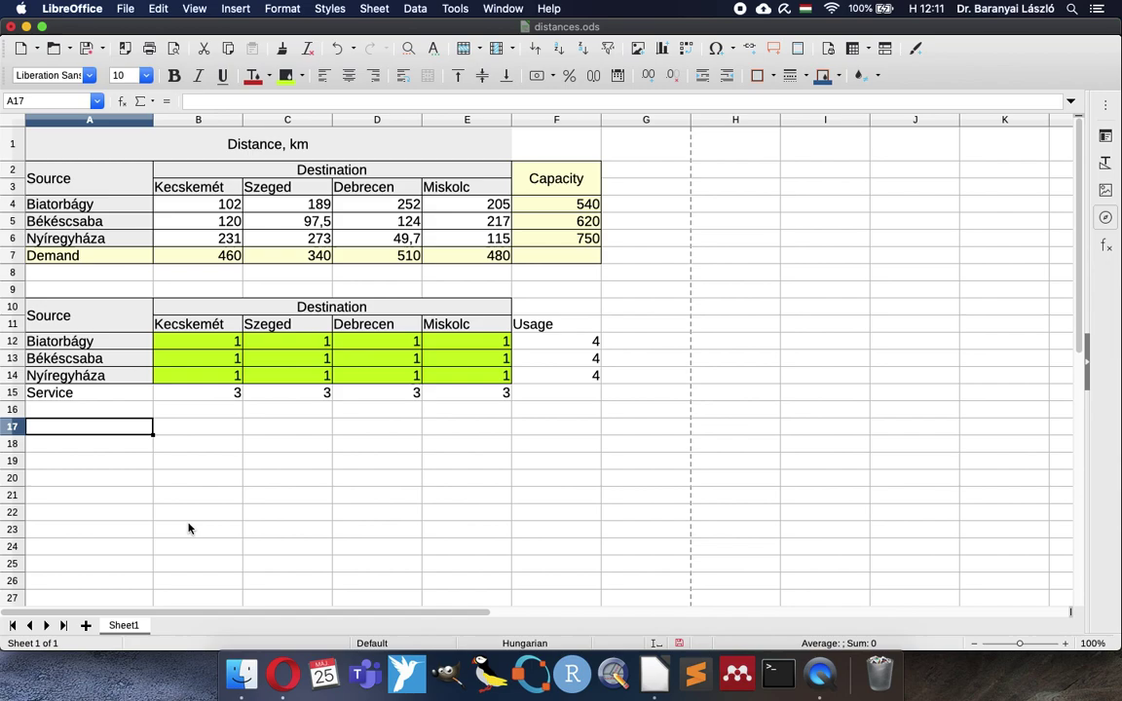
- Label A17 'Running distance:' and enter =SUMPRODUCT(B4:E6;B12:E14) in B17, giving 1975,2
{"action": "type", "text": "Ru"}
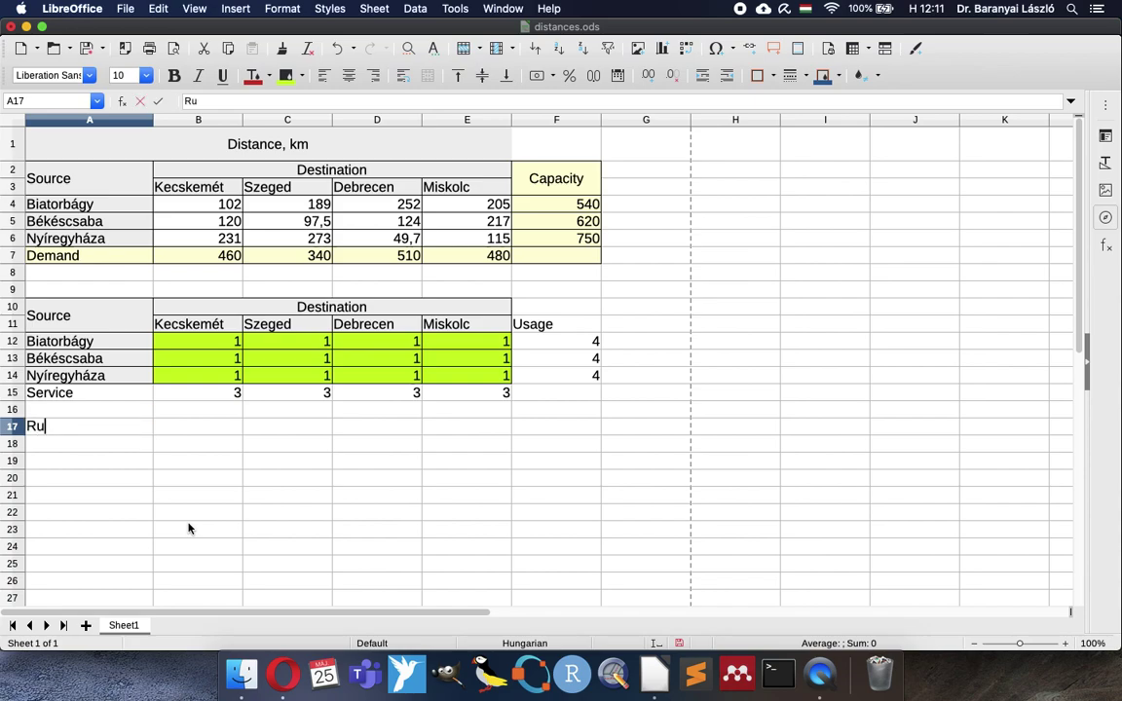
{"action": "type", "text": "nning distance:"}
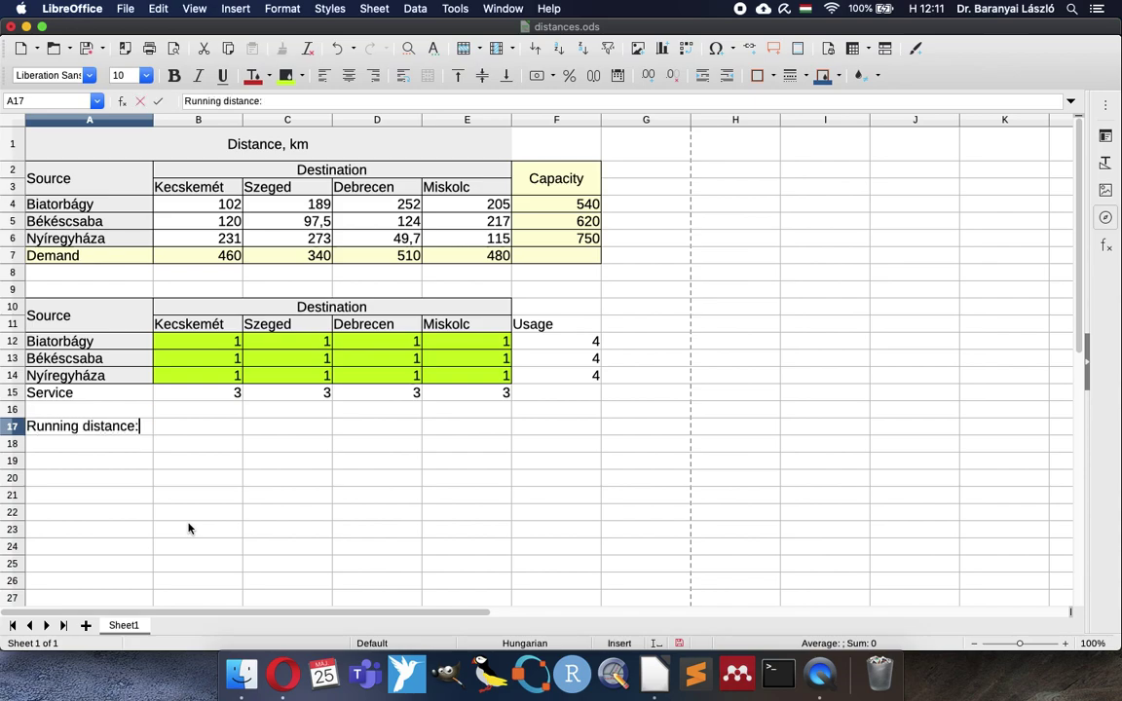
{"action": "key", "text": "Tab"}
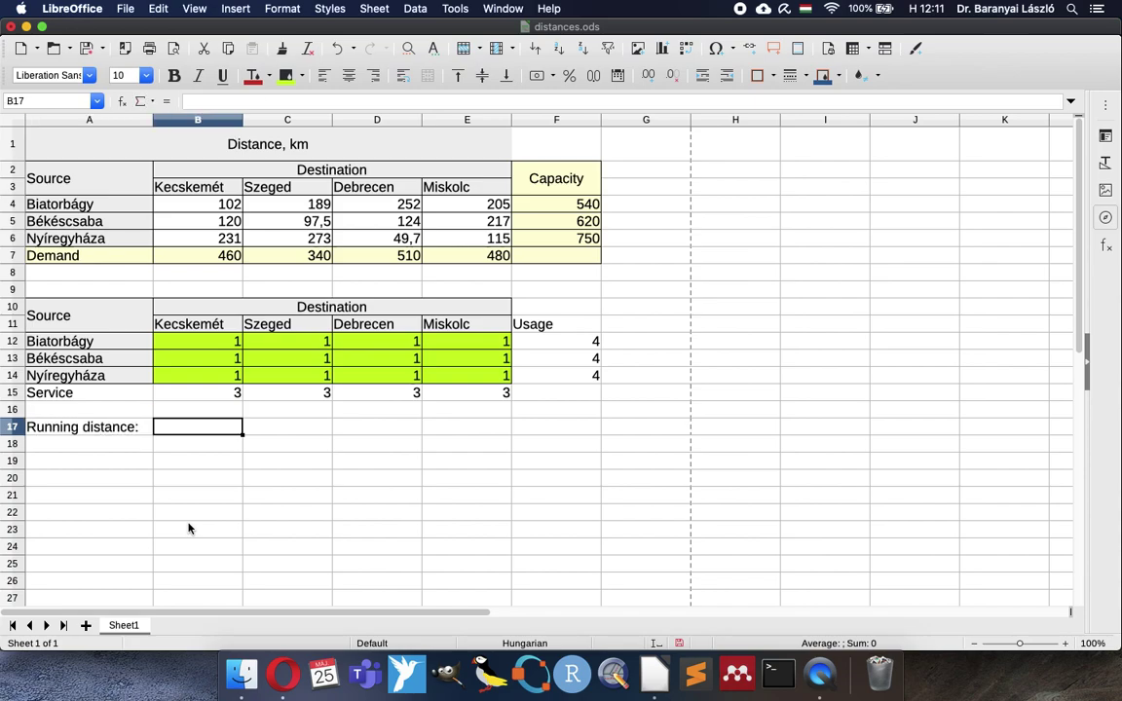
{"action": "type", "text": "=sump"}
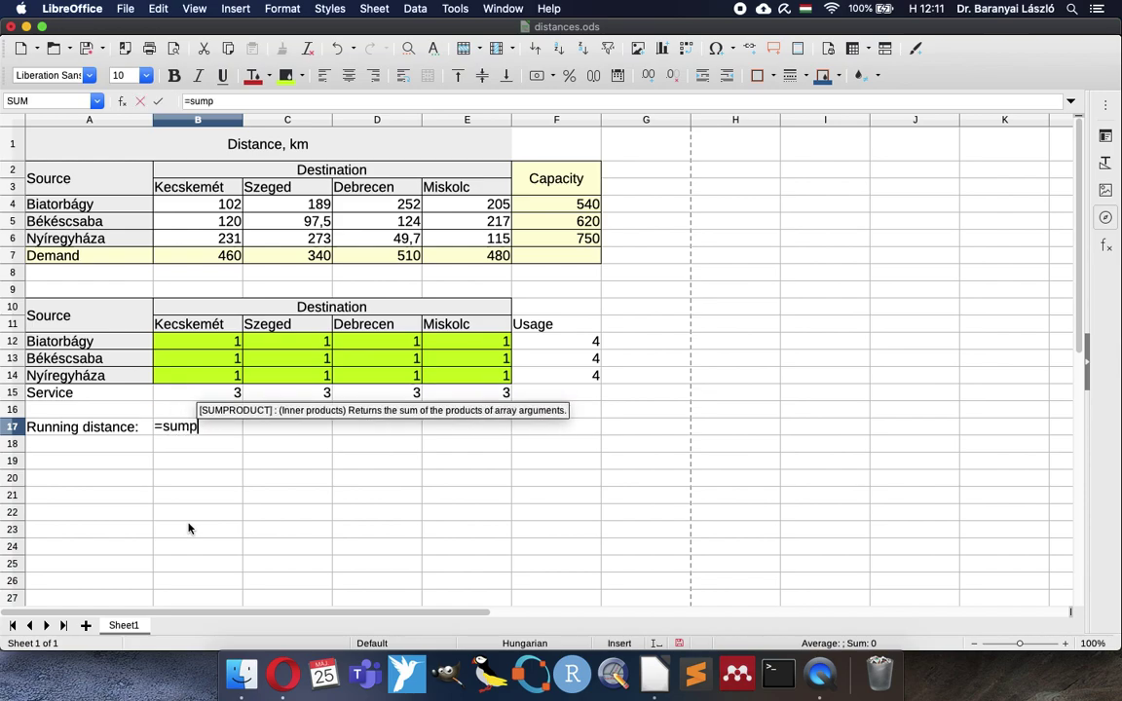
{"action": "key", "text": "Return"}
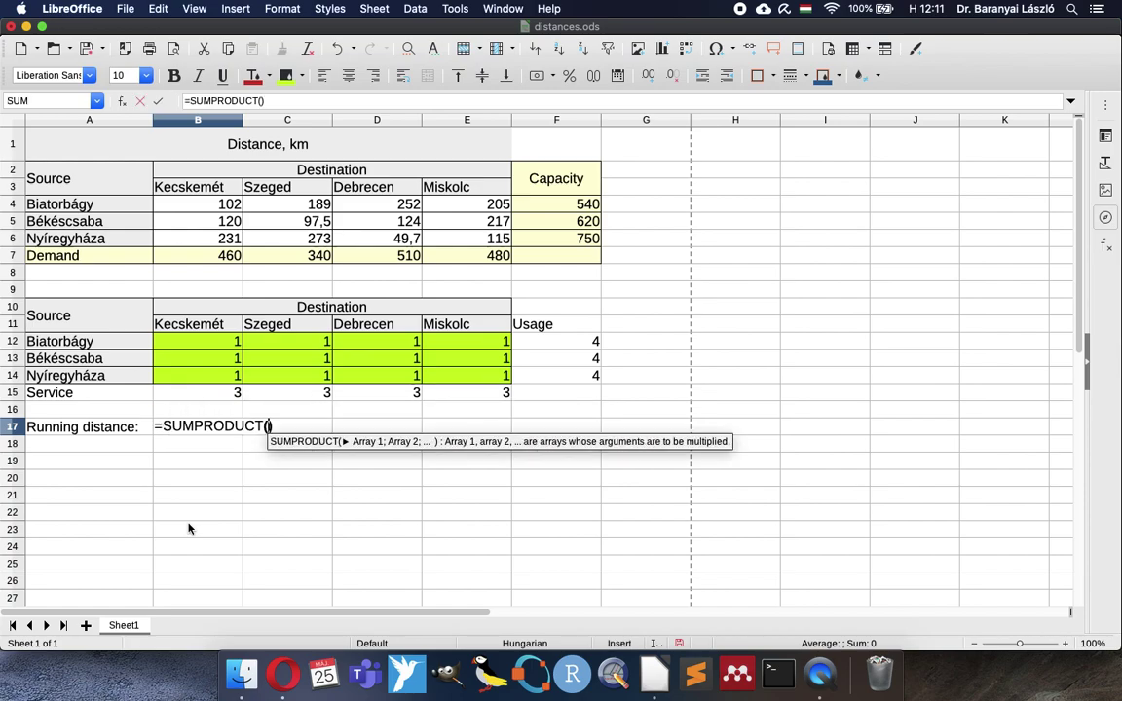
{"action": "left_click", "coordinate": [218, 203]}
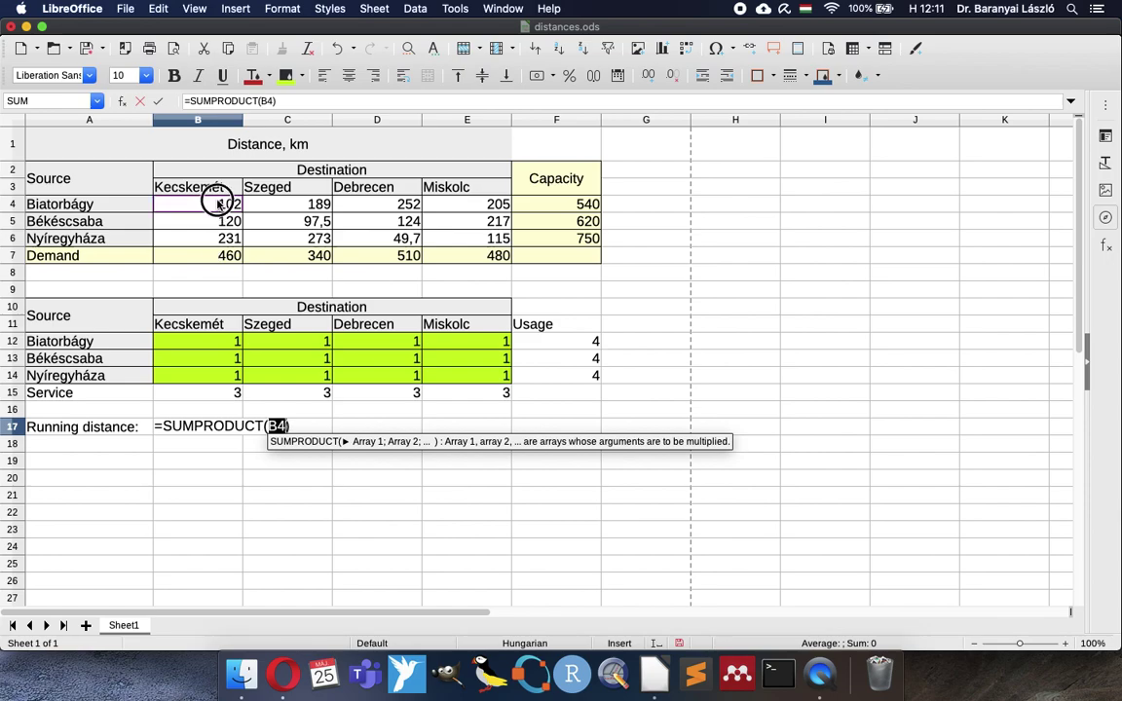
{"action": "left_click_drag", "start_coordinate": [218, 203], "coordinate": [451, 238]}
{"action": "type", "text": ";"}
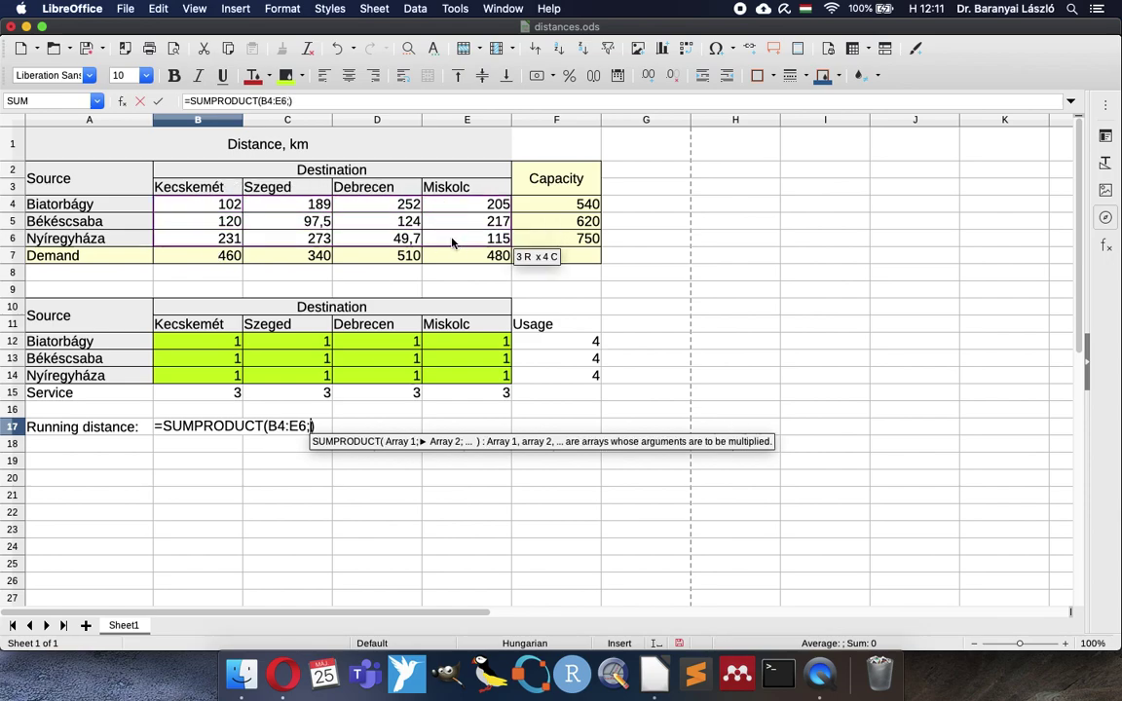
{"action": "left_click", "coordinate": [243, 341]}
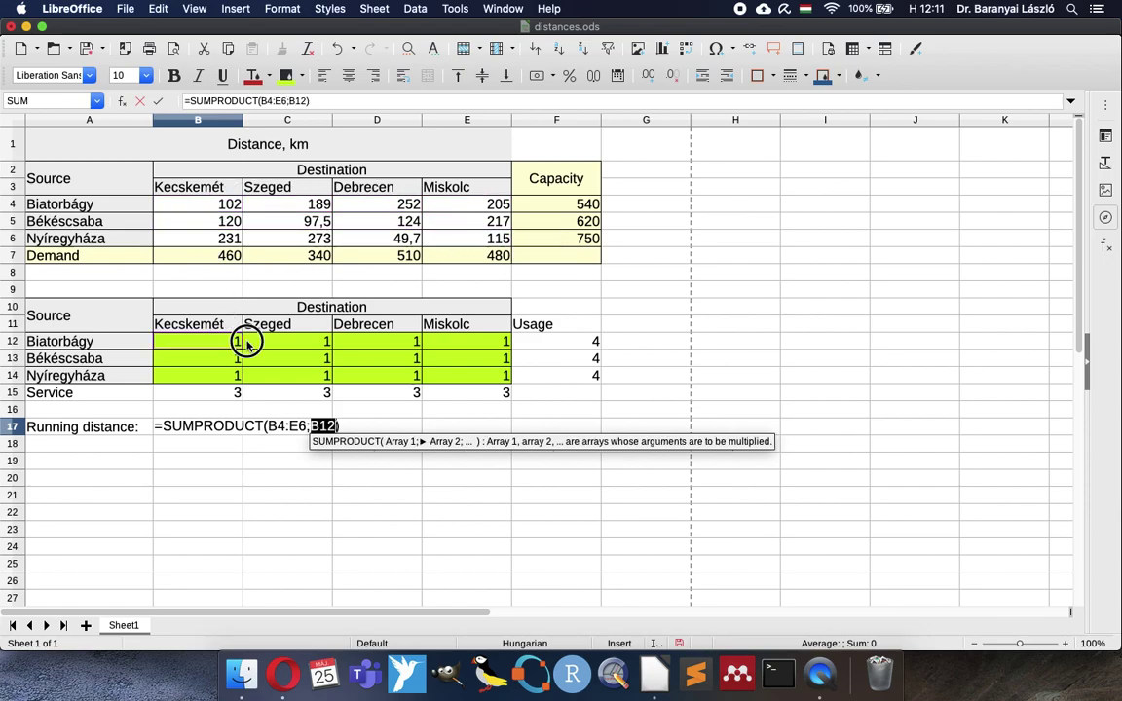
{"action": "left_click_drag", "start_coordinate": [246, 342], "coordinate": [439, 380]}
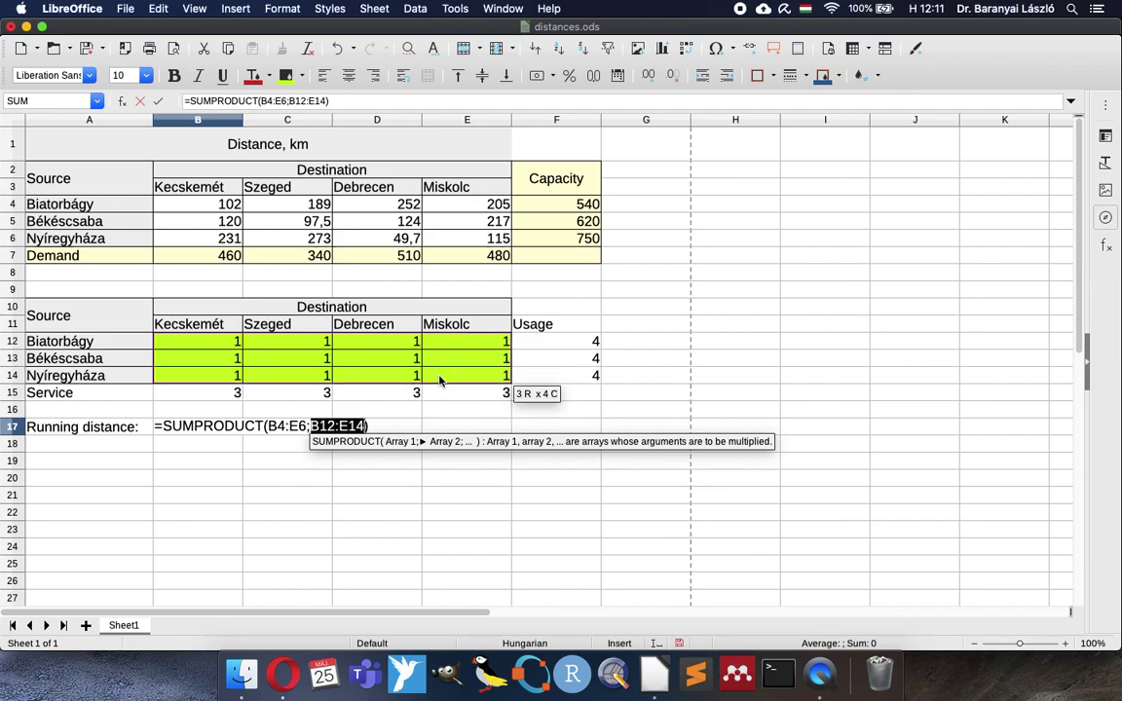
{"action": "key", "text": "Return"}
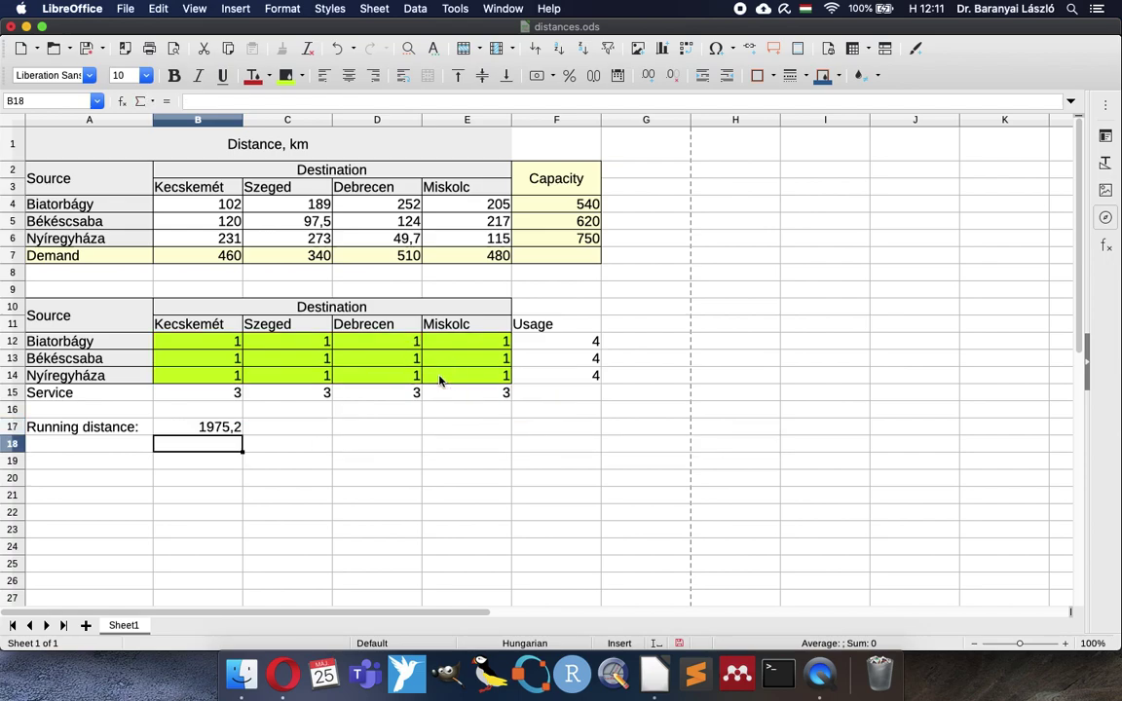
{"action": "left_click", "coordinate": [204, 431]}
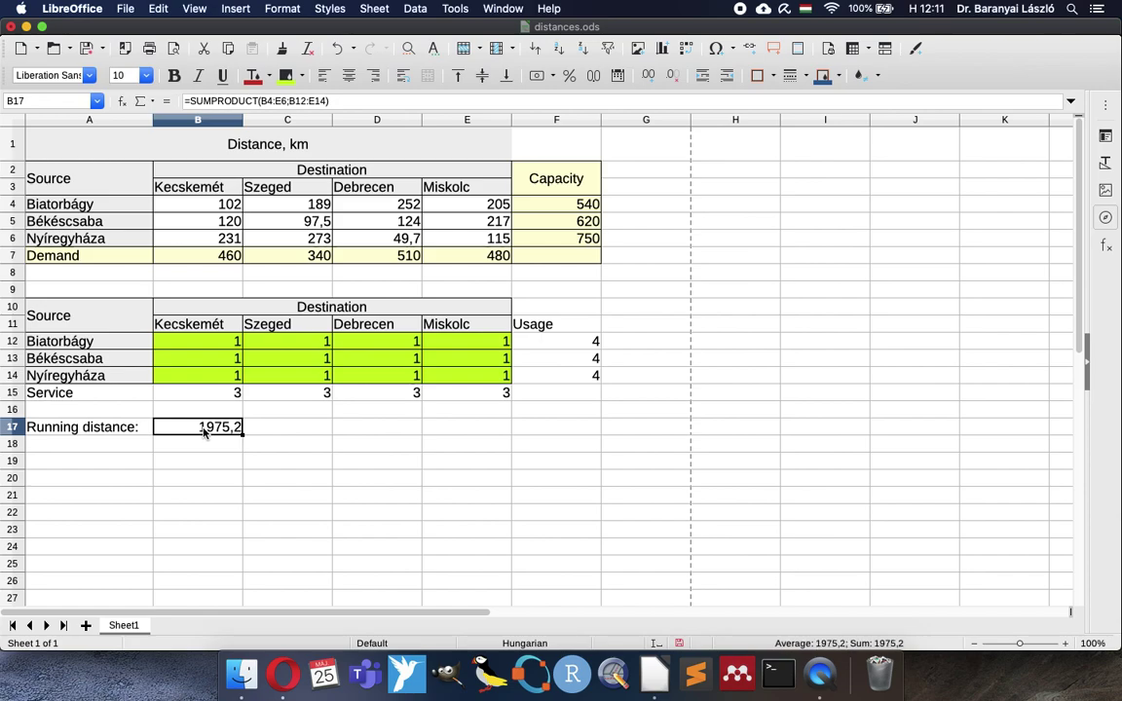
{"action": "left_click", "coordinate": [265, 430]}
- Add the unit km in C17 next to the result
{"action": "type", "text": "km"}
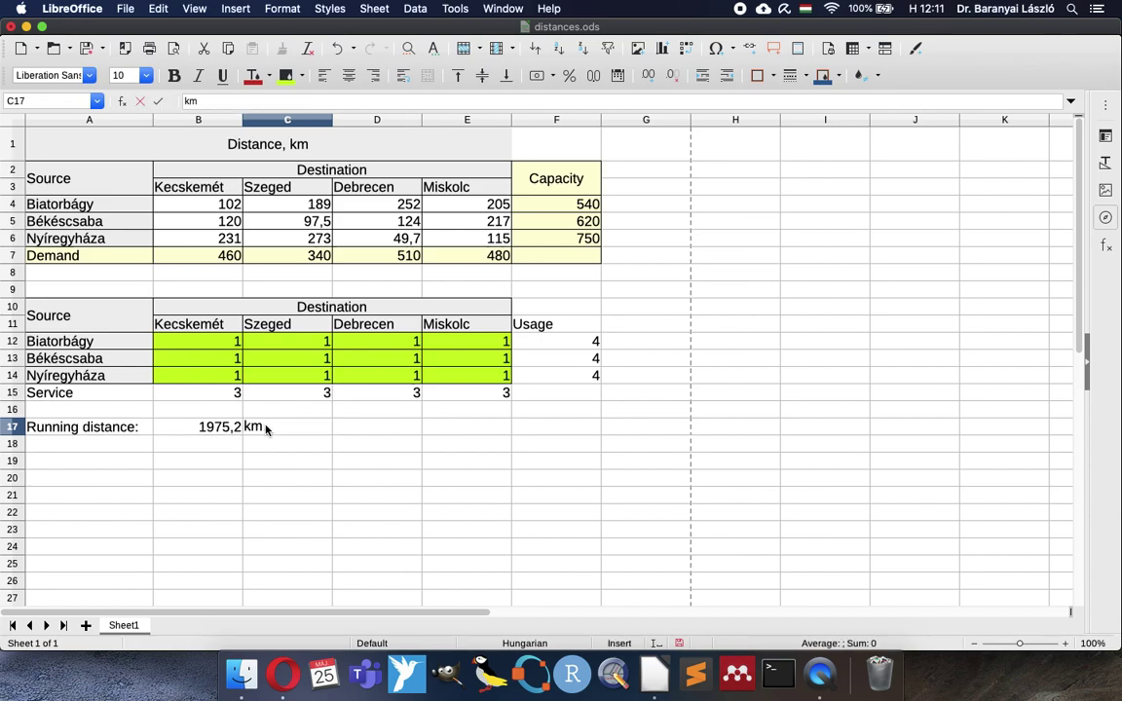
{"action": "key", "text": "Return"}
{"action": "key", "text": "Up"}
- Shade the running-distance result B17 light pink (Red 10)
{"action": "key", "text": "Left"}
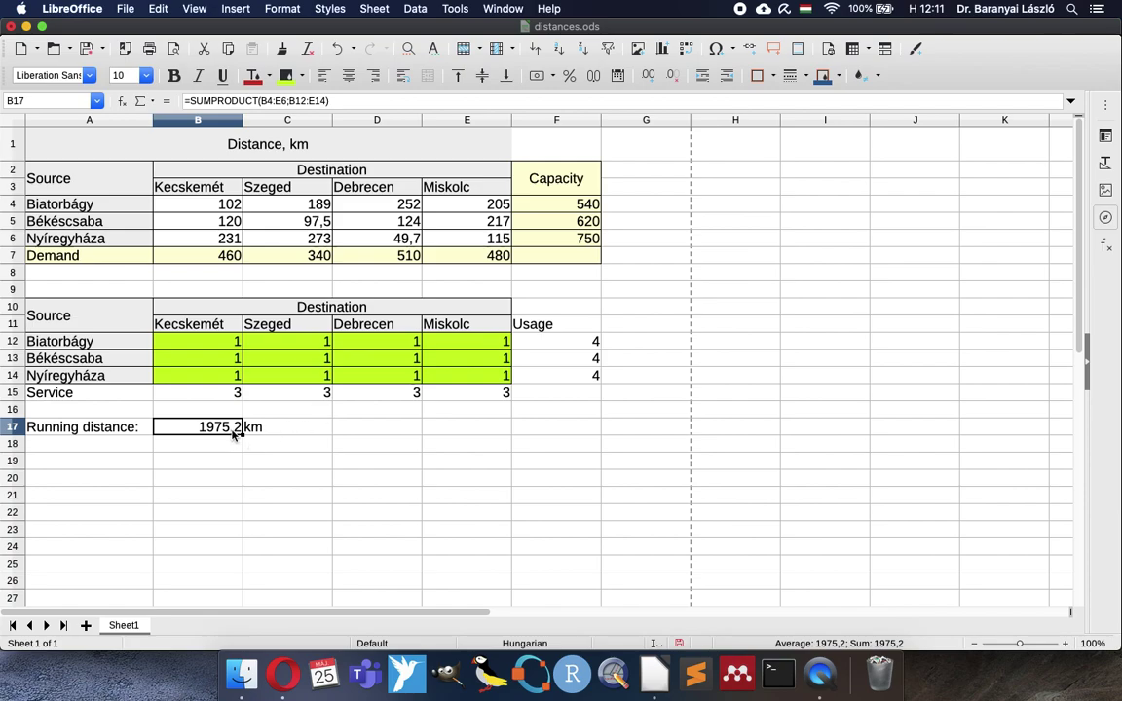
{"action": "left_click", "coordinate": [285, 75]}
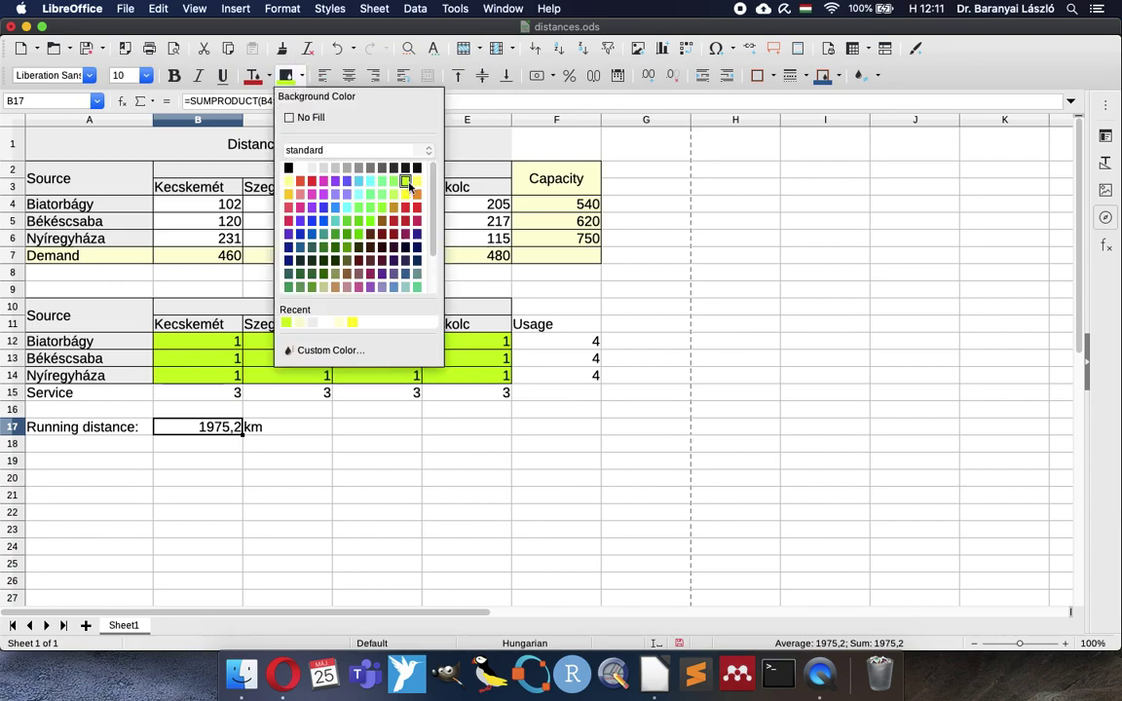
{"action": "scroll", "coordinate": [408, 185], "scroll_direction": "down", "scroll_amount": 3}
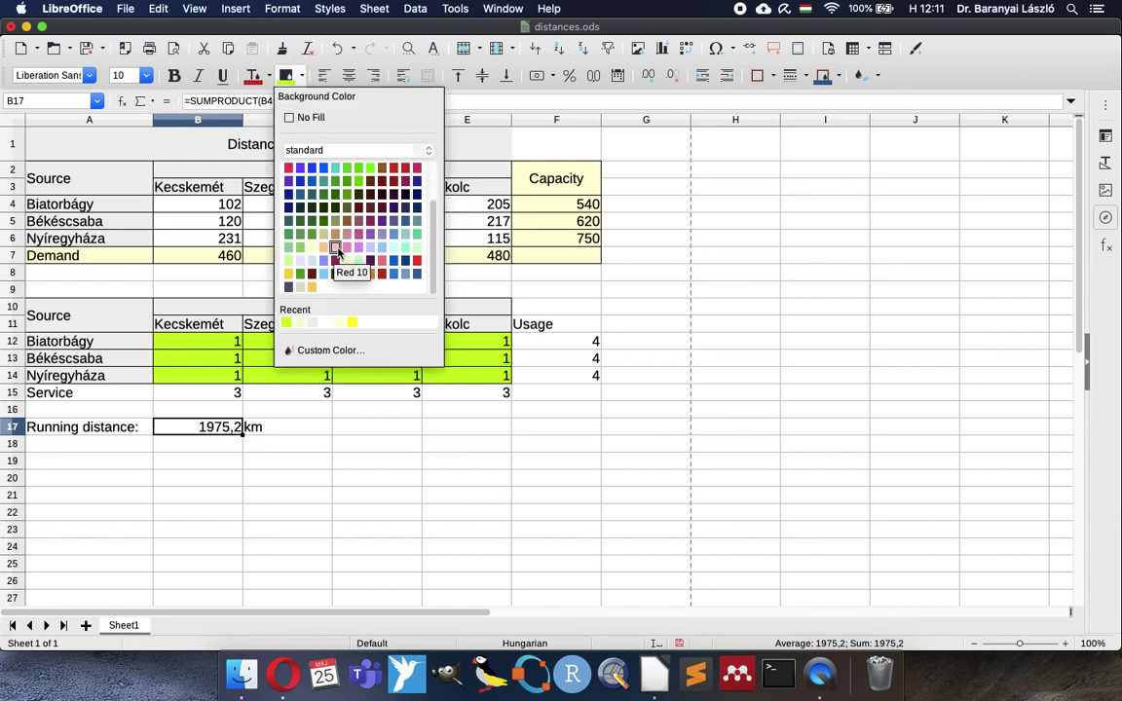
{"action": "left_click", "coordinate": [324, 247]}
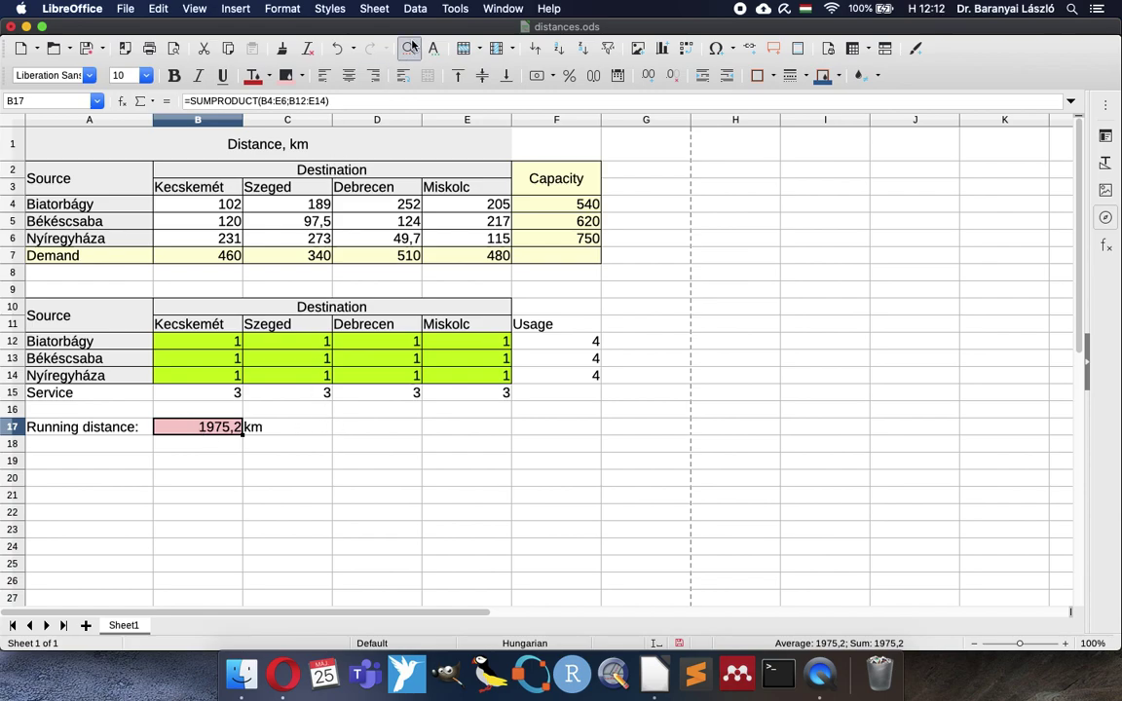
{"action": "left_click", "coordinate": [455, 7]}
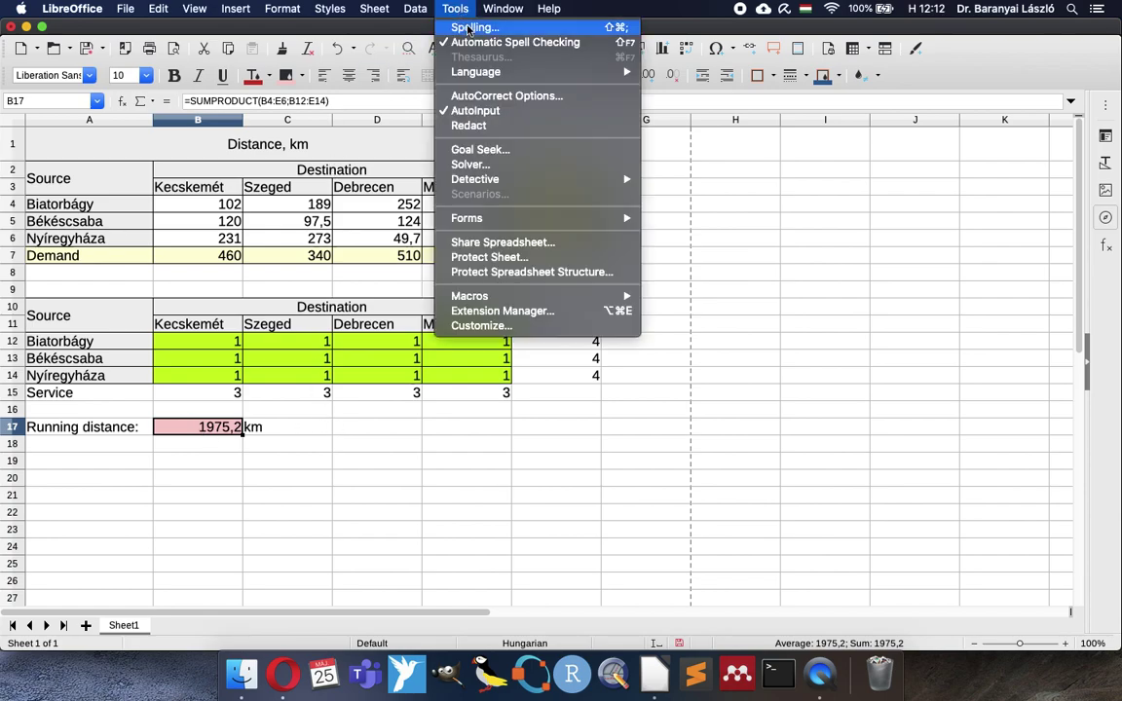
- Open Solver and set its target cell to $B$17, the running distance, minimized over $B$12:$E$14
{"action": "left_click", "coordinate": [470, 166]}
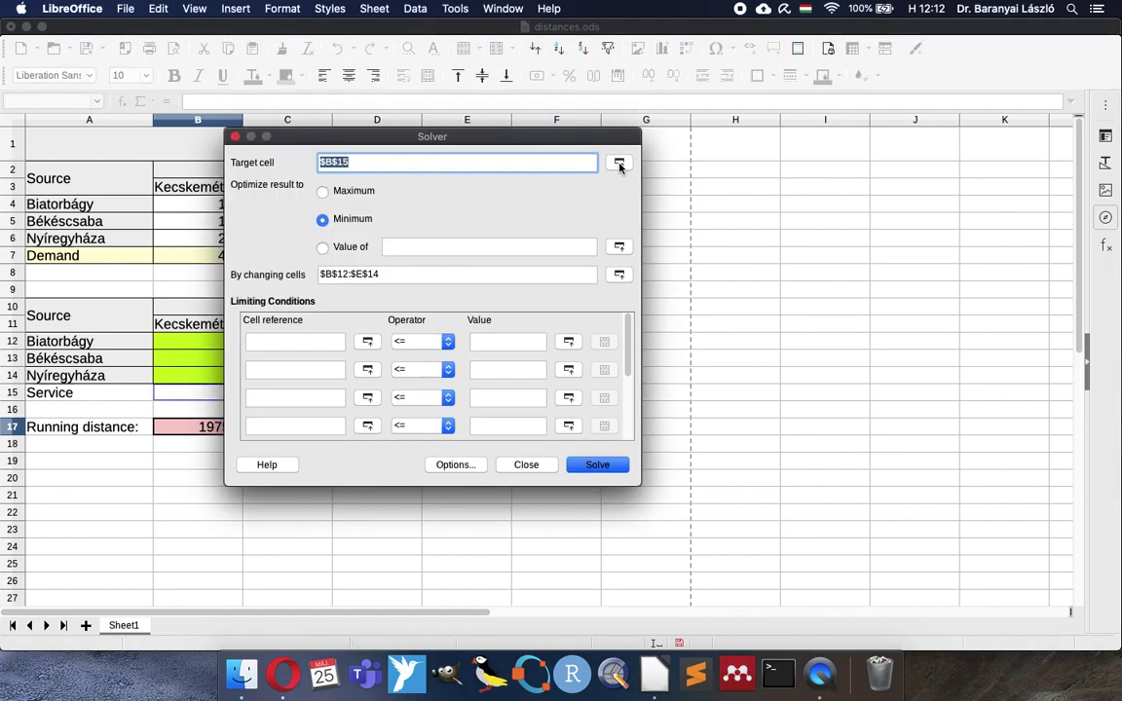
{"action": "left_click_drag", "start_coordinate": [595, 138], "coordinate": [995, 200]}
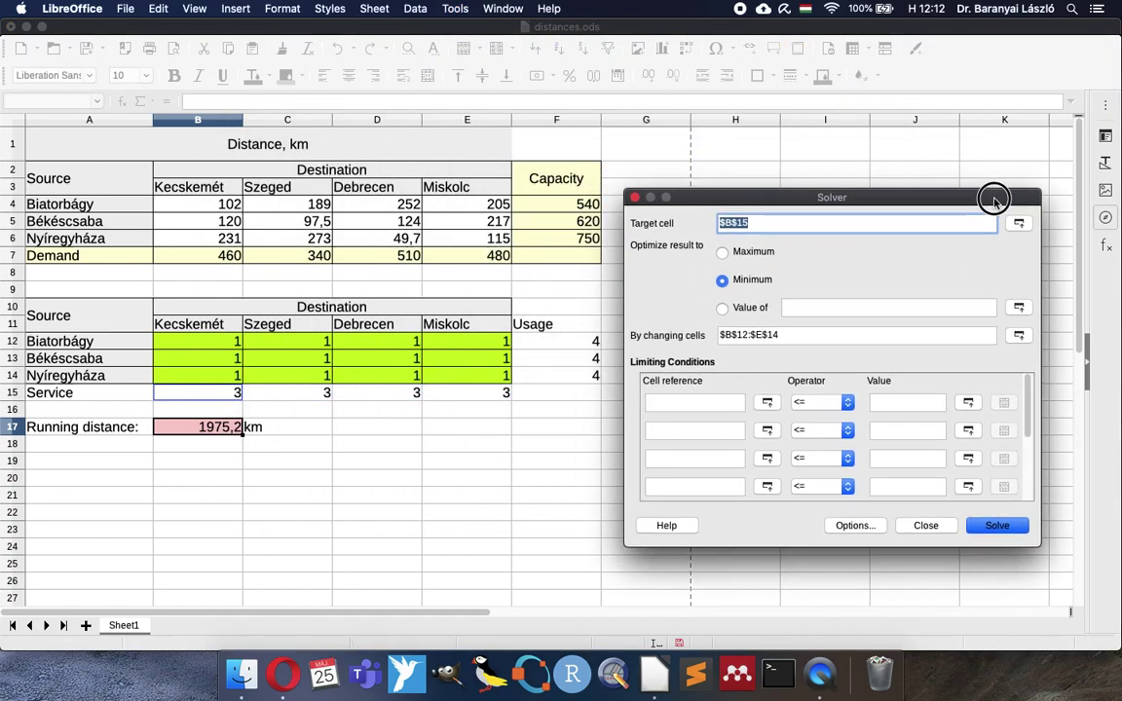
{"action": "left_click", "coordinate": [1019, 223]}
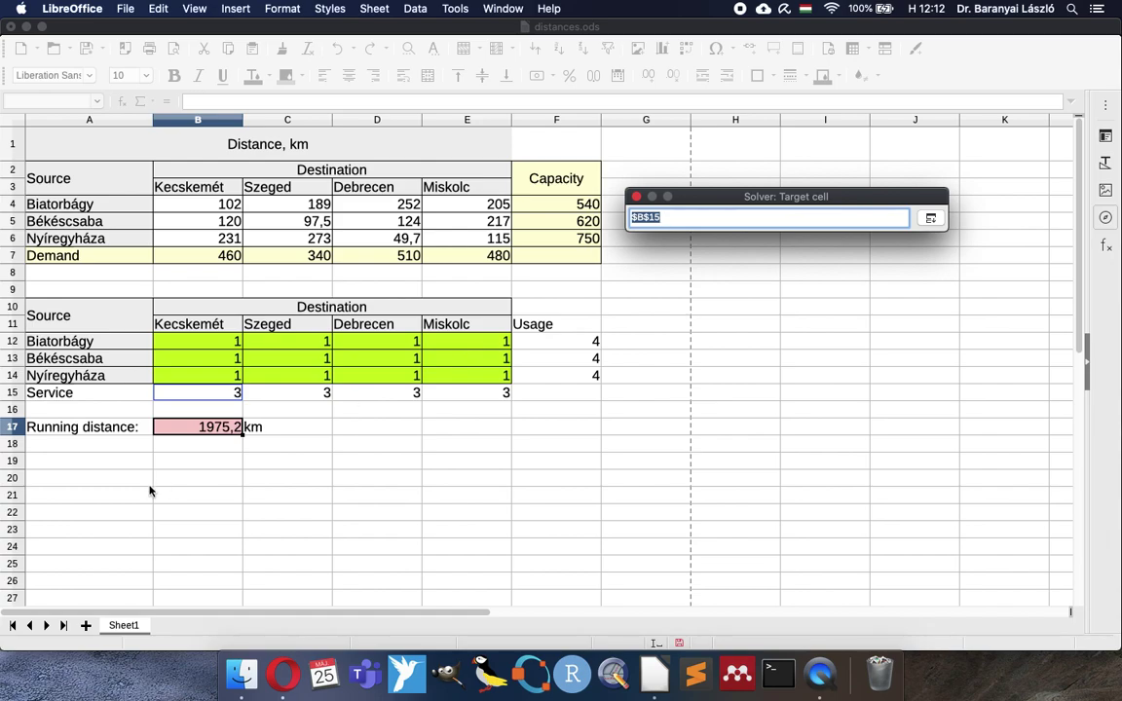
{"action": "left_click", "coordinate": [188, 426]}
{"action": "left_click", "coordinate": [930, 218]}
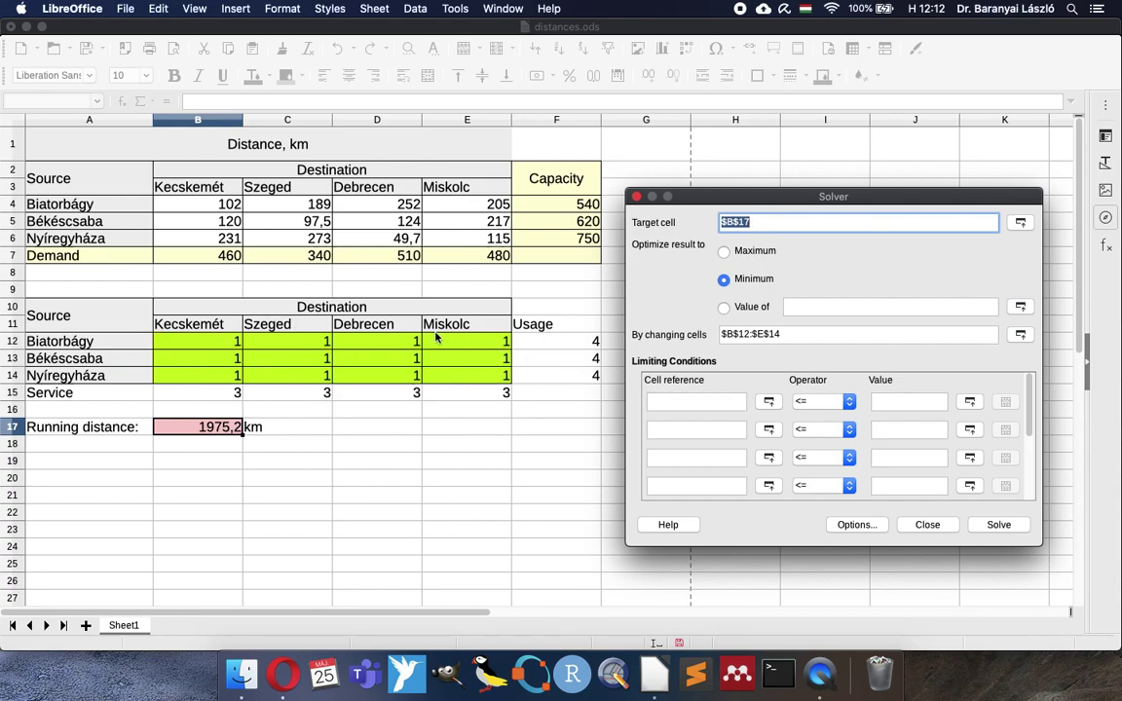
{"action": "left_click", "coordinate": [730, 402]}
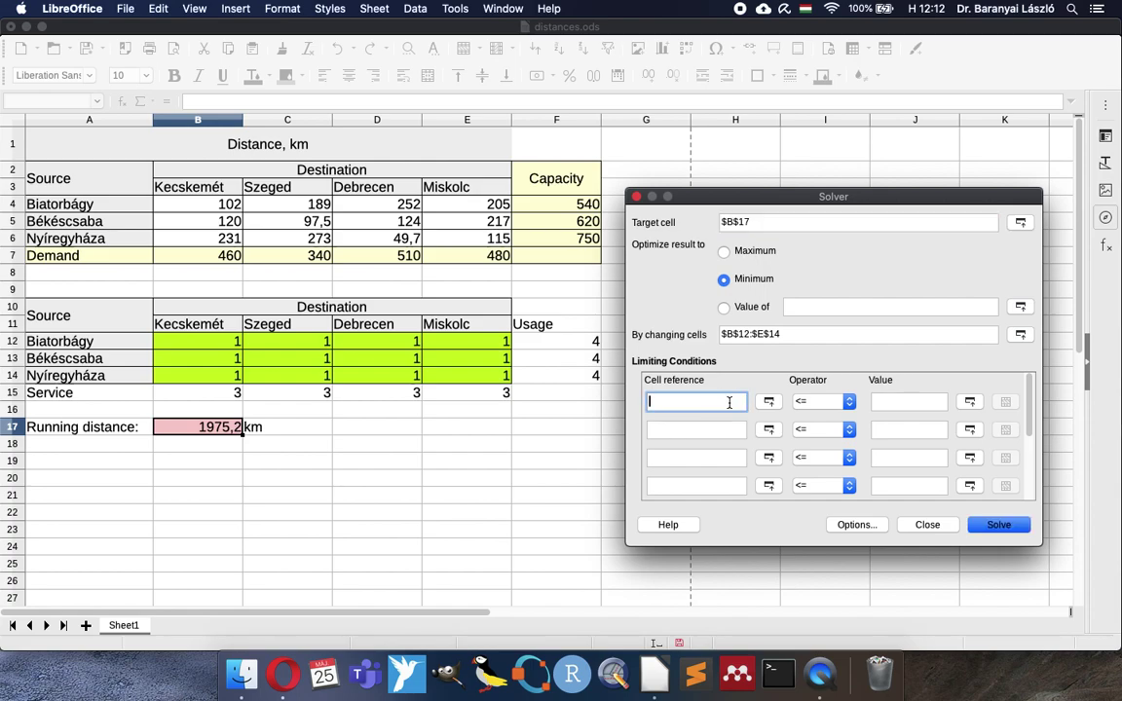
- Add conditions limiting usages F12, F13, F14 to capacities F4, F5, F6
{"action": "left_click", "coordinate": [558, 347]}
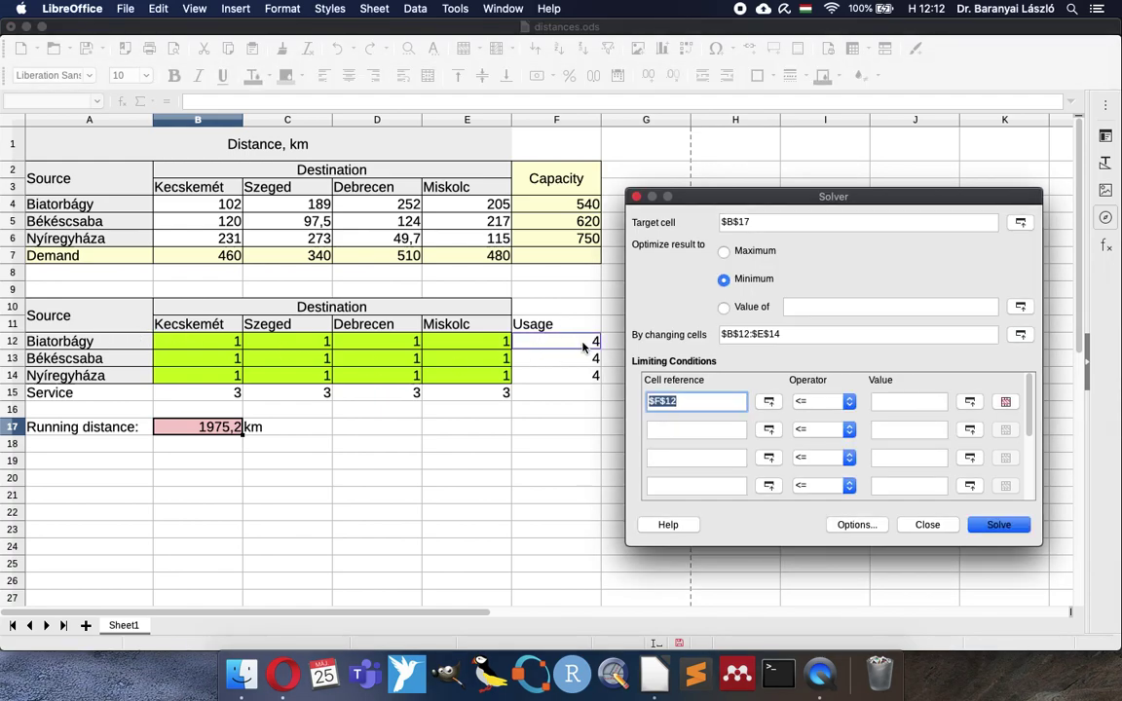
{"action": "key", "text": "Tab"}
{"action": "key", "text": "Tab"}
{"action": "key", "text": "Tab"}
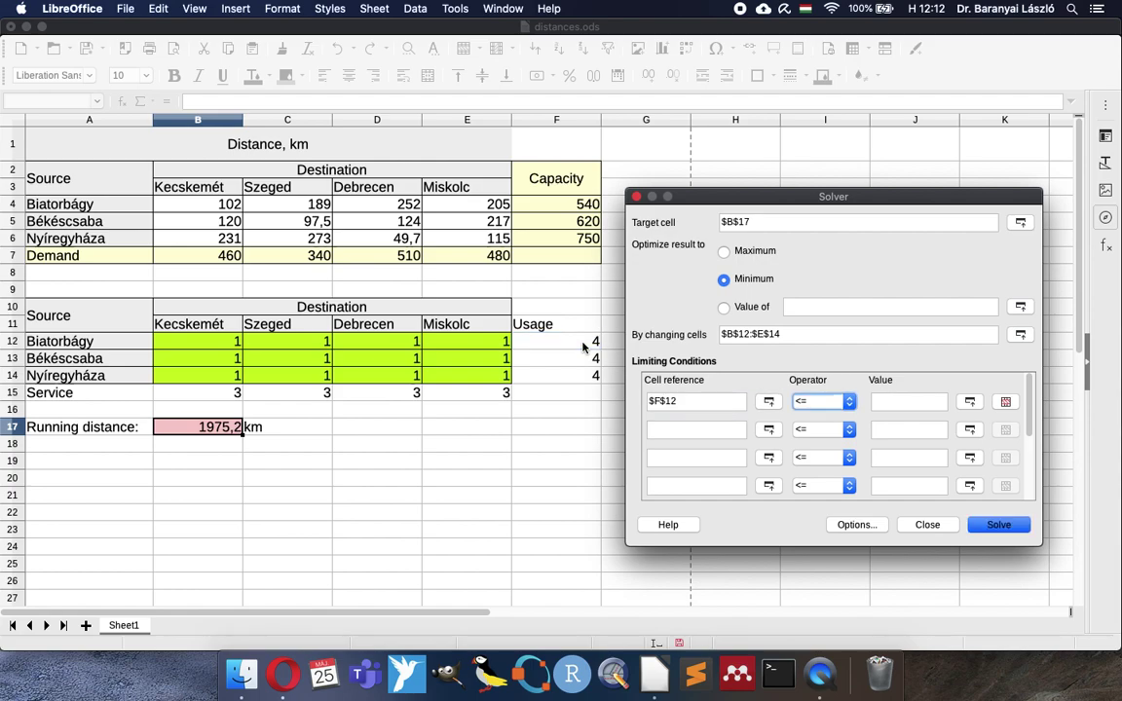
{"action": "left_click", "coordinate": [538, 206]}
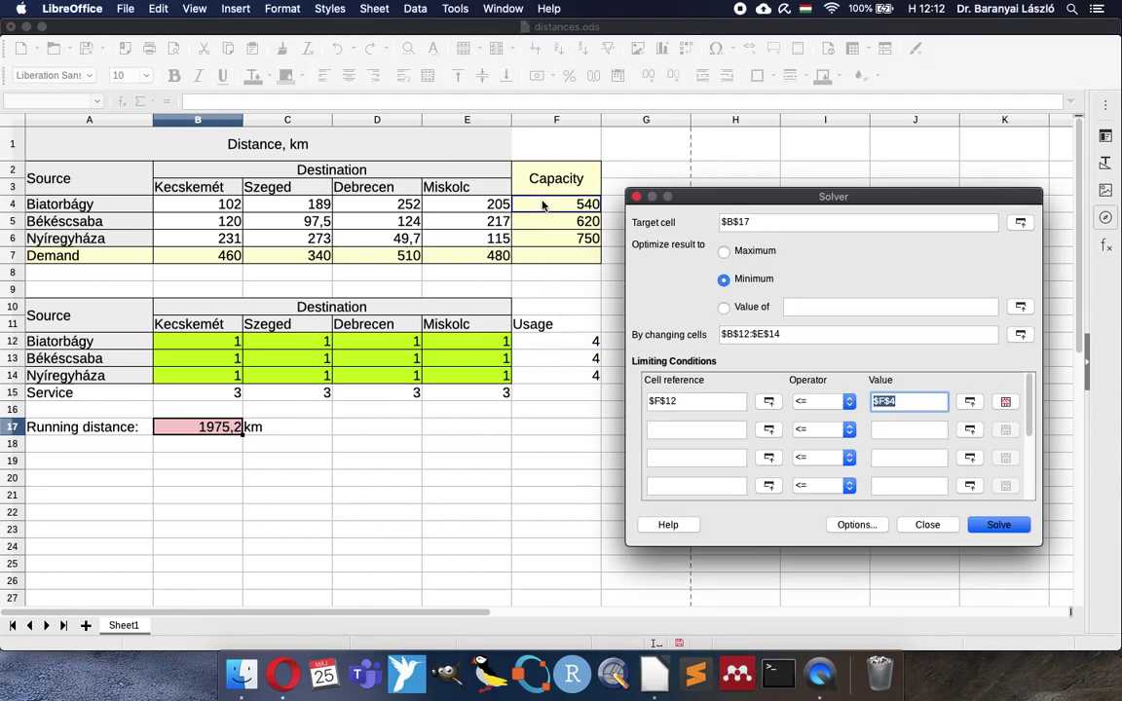
{"action": "key", "text": "Tab"}
{"action": "key", "text": "Tab"}
{"action": "key", "text": "Tab"}
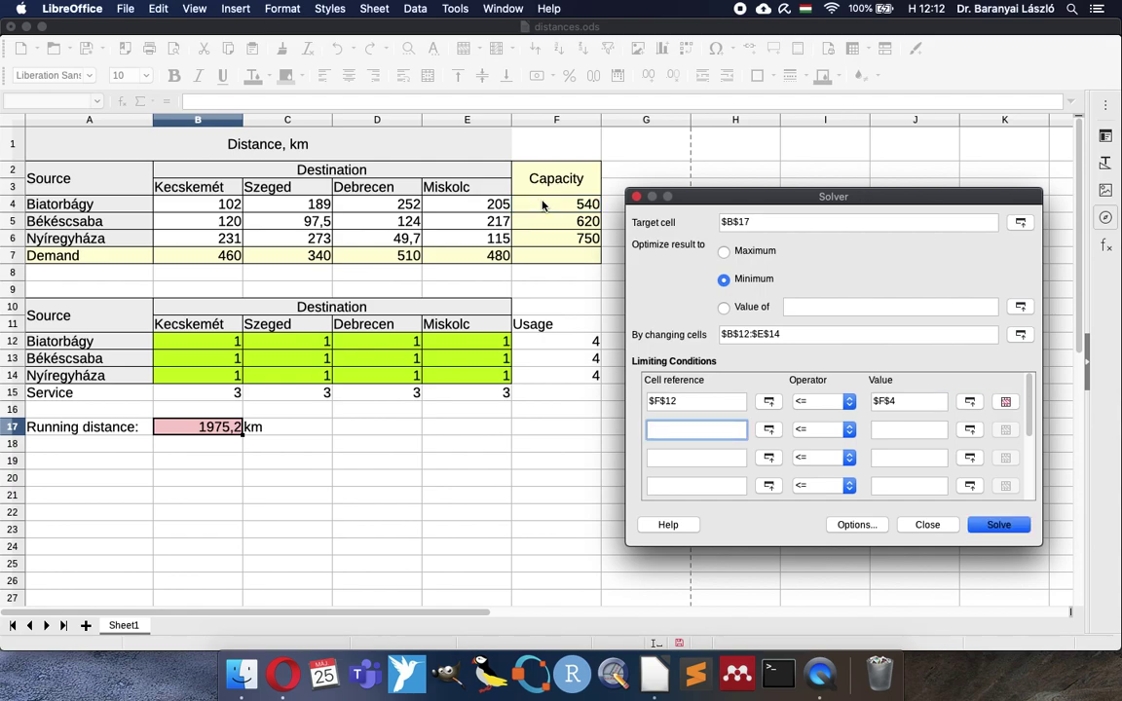
{"action": "left_click", "coordinate": [575, 363]}
{"action": "key", "text": "Tab"}
{"action": "key", "text": "Tab"}
{"action": "key", "text": "Tab"}
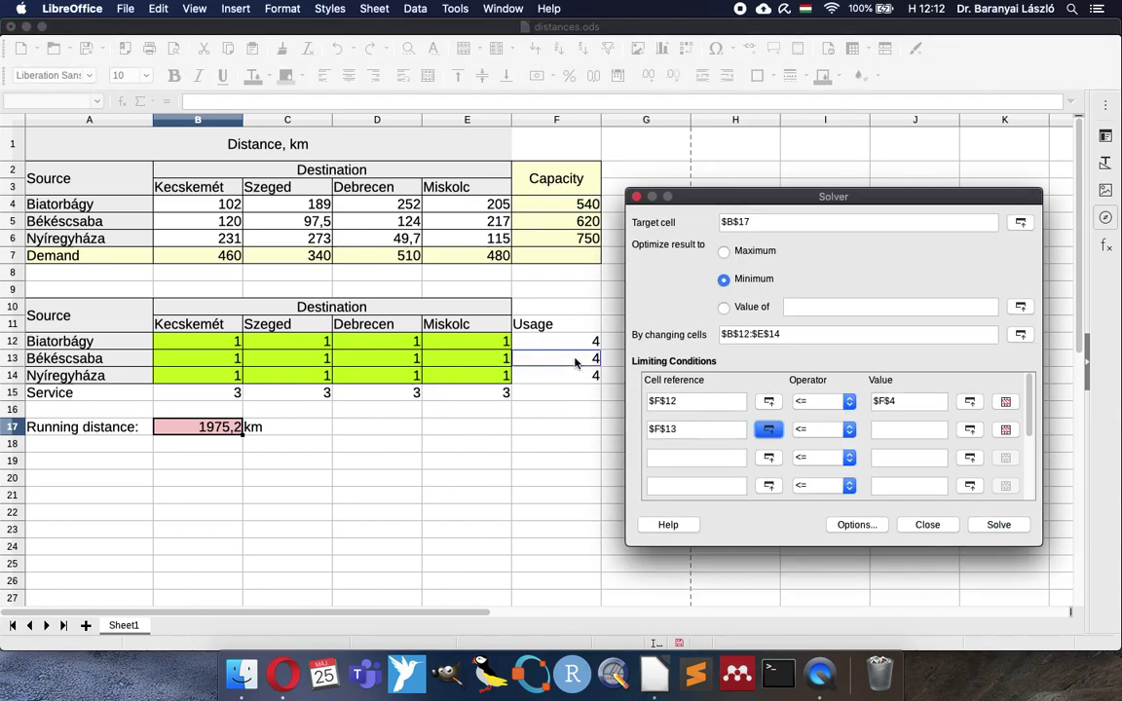
{"action": "left_click", "coordinate": [573, 221]}
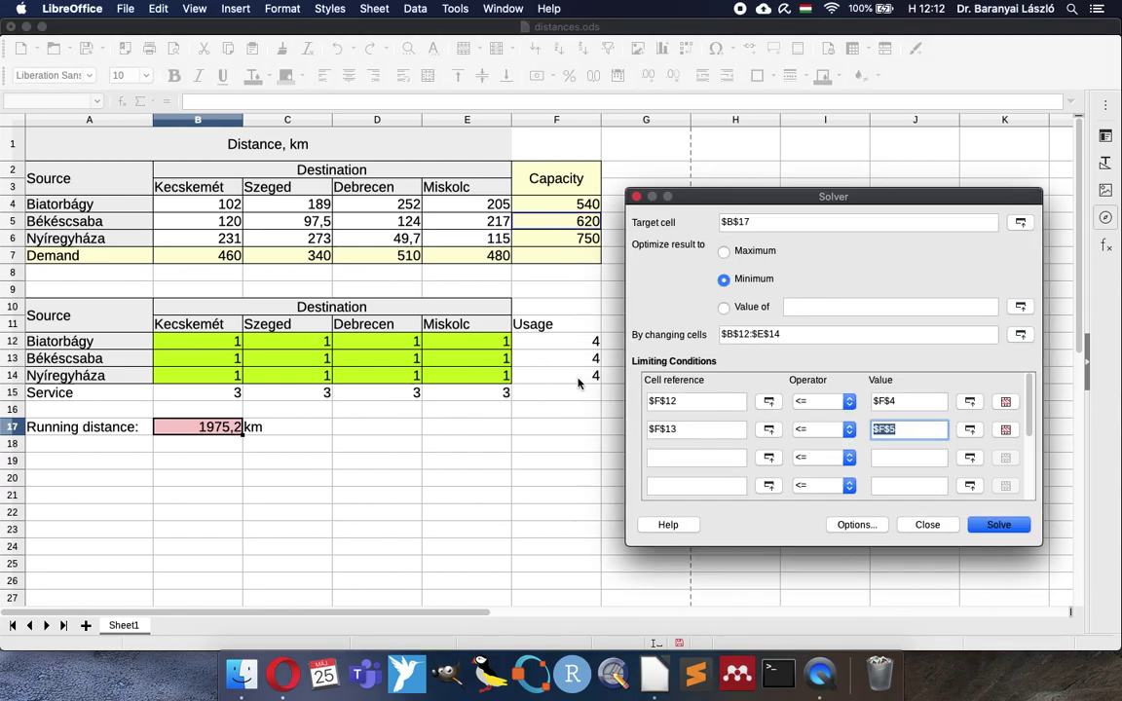
{"action": "key", "text": "Tab"}
{"action": "key", "text": "Tab"}
{"action": "key", "text": "Tab"}
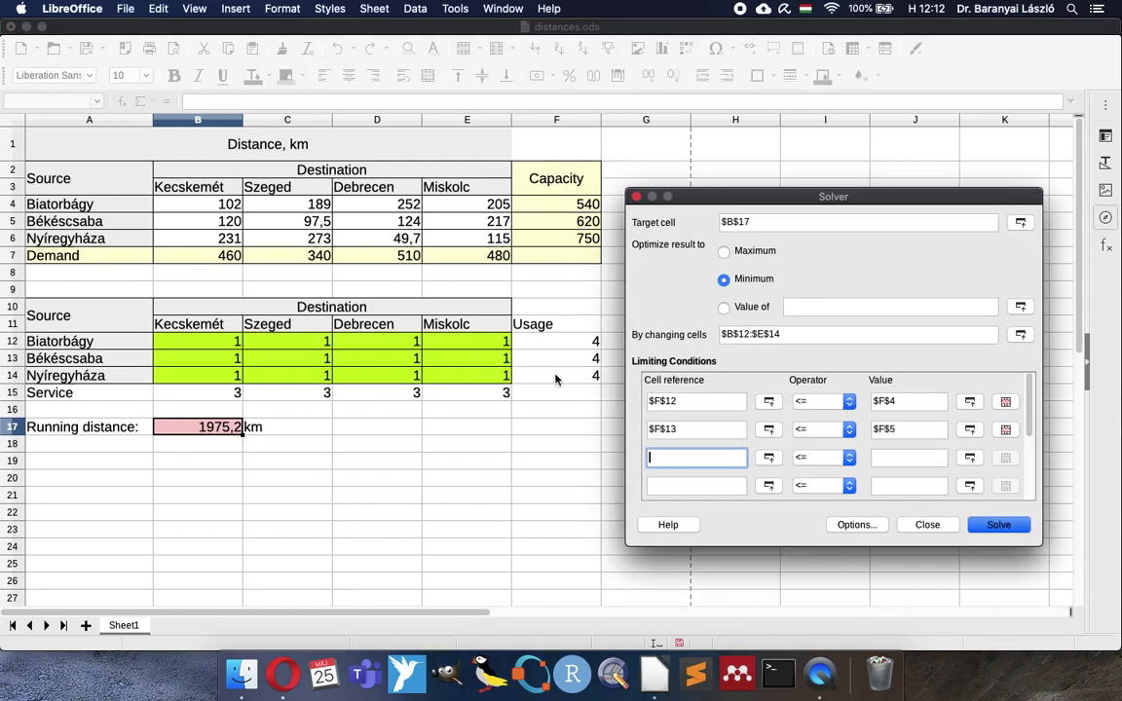
{"action": "left_click", "coordinate": [556, 379]}
{"action": "key", "text": "Tab"}
{"action": "key", "text": "Tab"}
{"action": "key", "text": "Tab"}
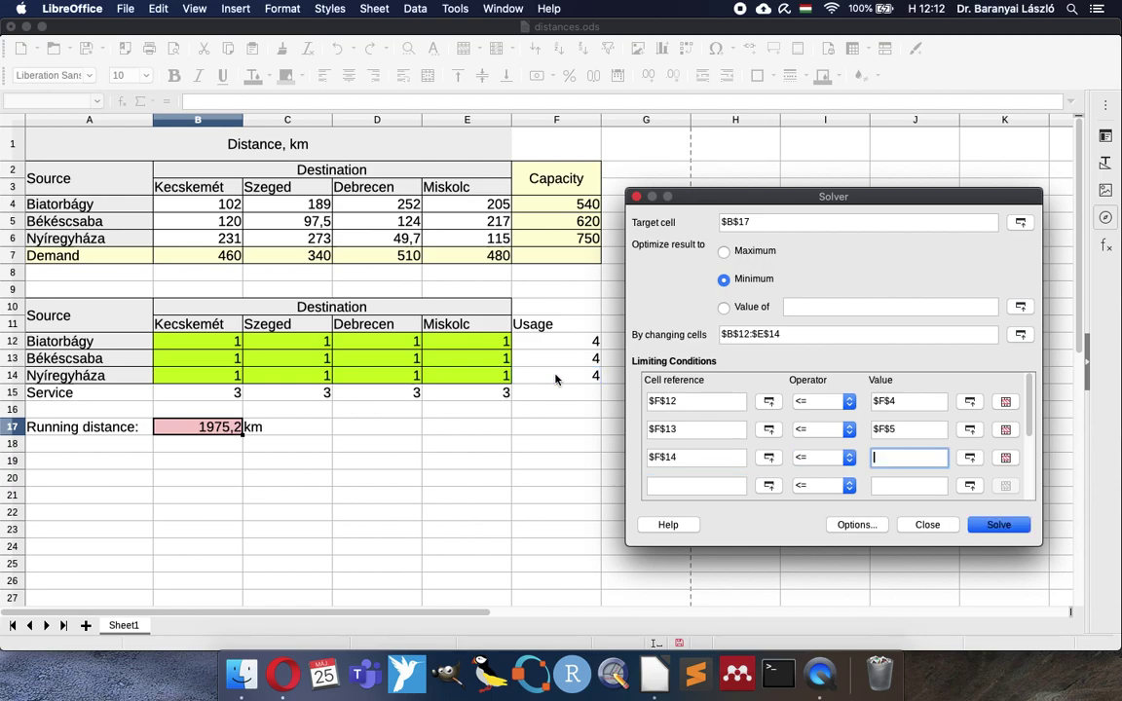
{"action": "left_click", "coordinate": [557, 238]}
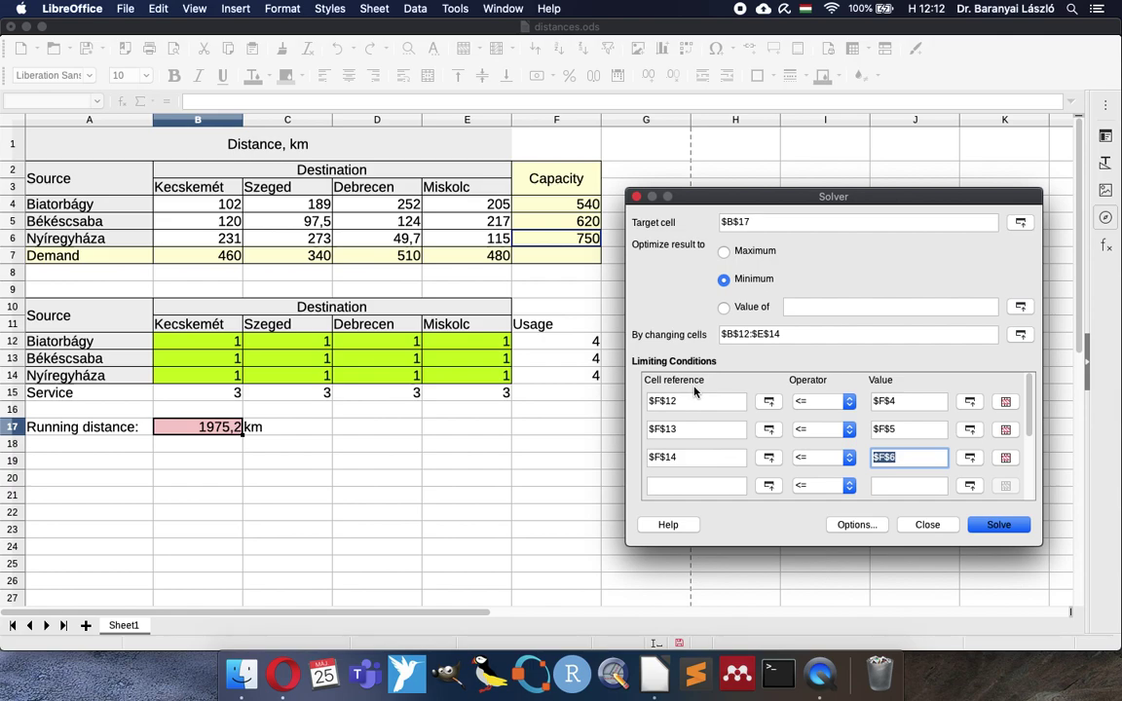
{"action": "key", "text": "Tab"}
{"action": "key", "text": "Tab"}
{"action": "key", "text": "Tab"}
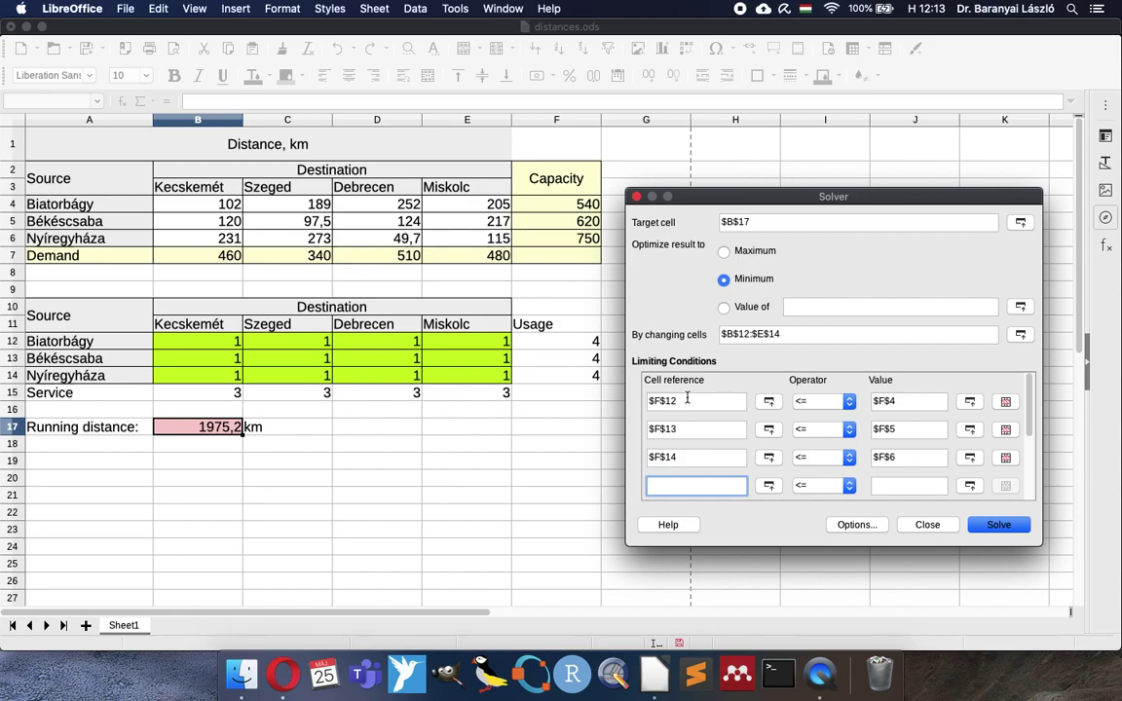
- Add the condition B15 => B7 for Kecskemét's demand
{"action": "left_click", "coordinate": [222, 394]}
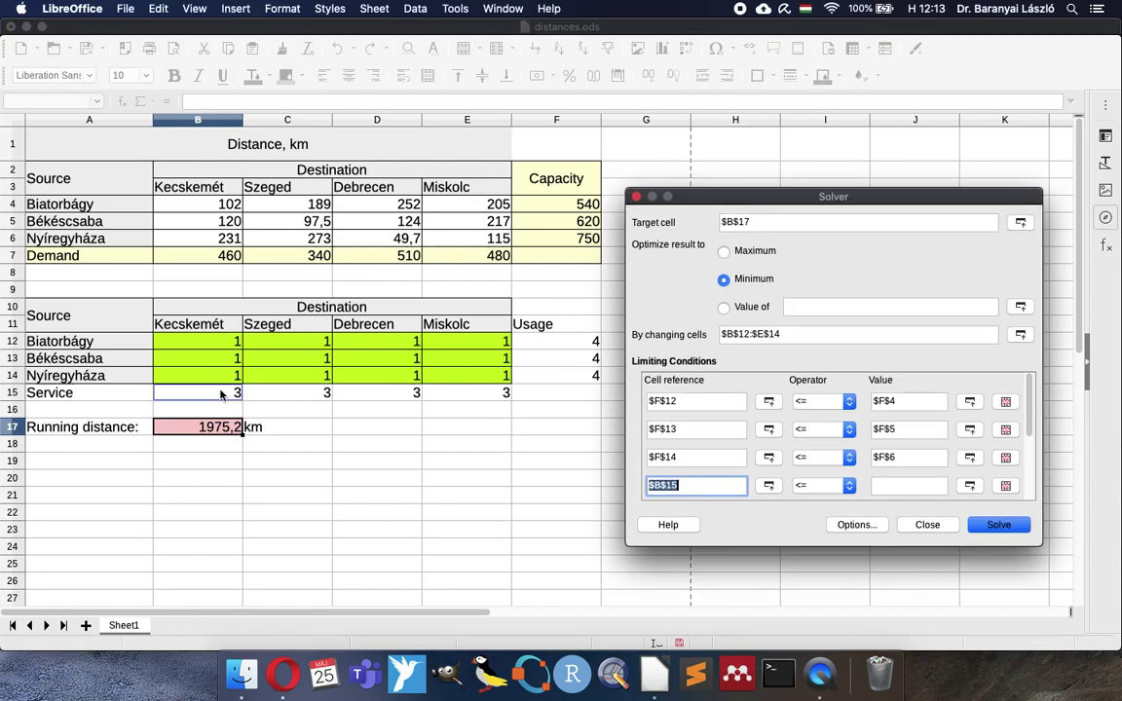
{"action": "left_click", "coordinate": [823, 485]}
{"action": "left_click", "coordinate": [814, 524]}
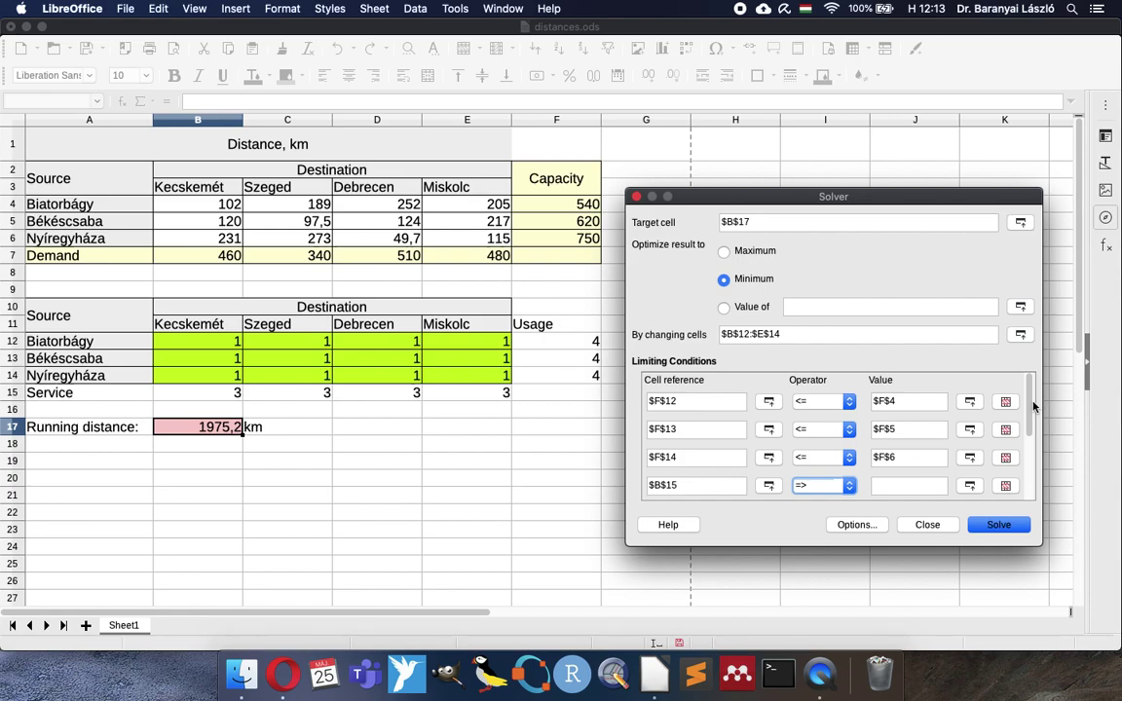
{"action": "left_click_drag", "start_coordinate": [1034, 406], "coordinate": [1034, 437]}
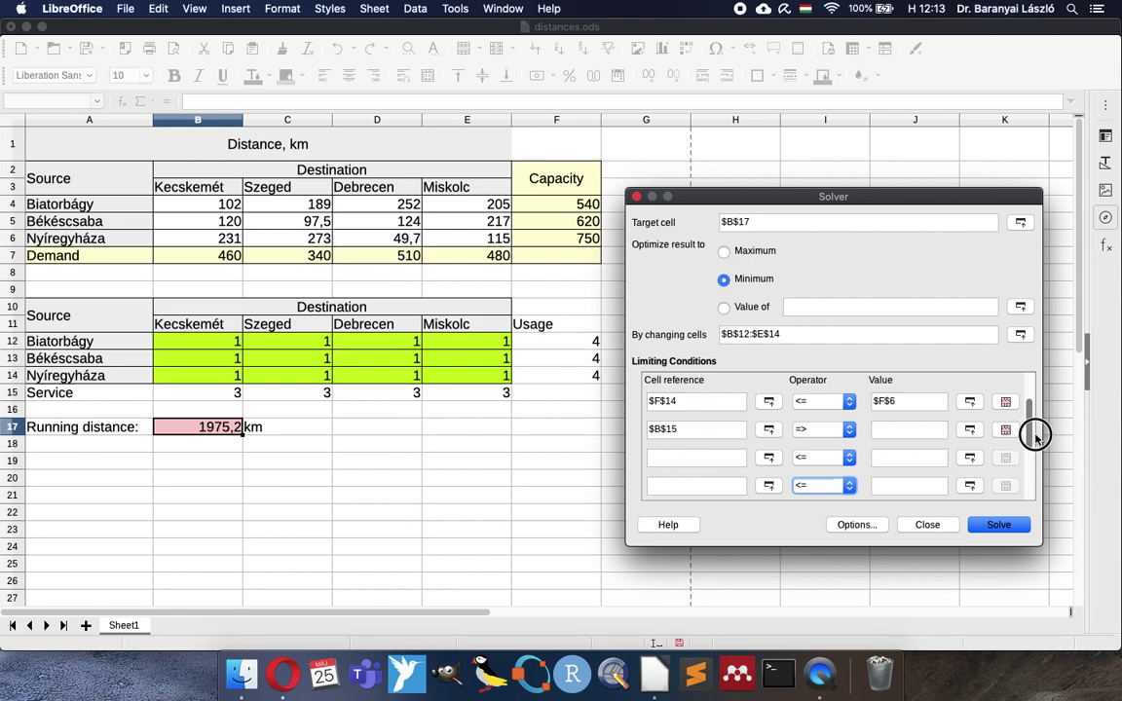
{"action": "left_click", "coordinate": [230, 259]}
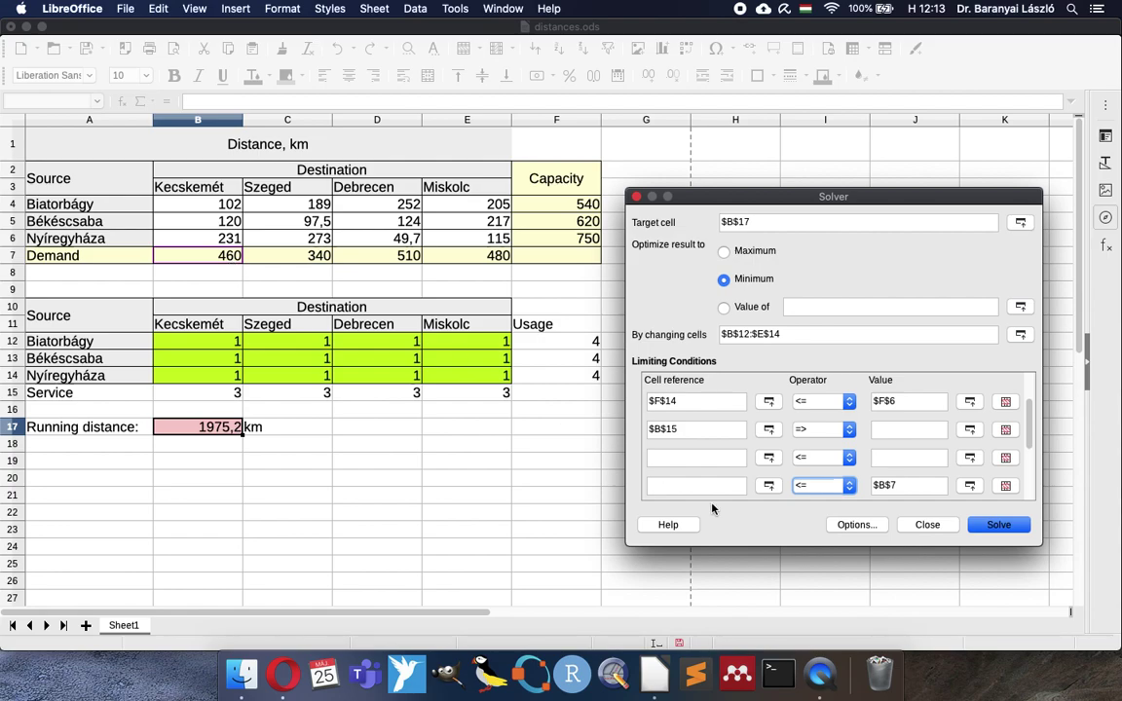
{"action": "left_click", "coordinate": [911, 486]}
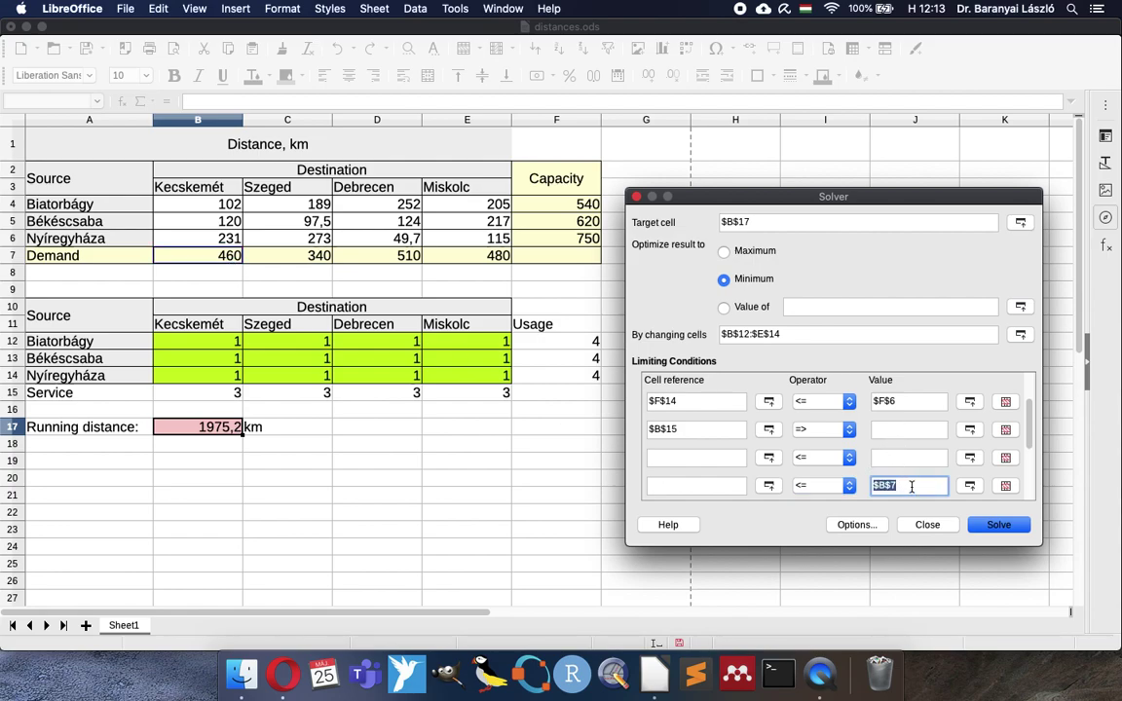
{"action": "key", "text": "BackSpace"}
{"action": "left_click", "coordinate": [899, 430]}
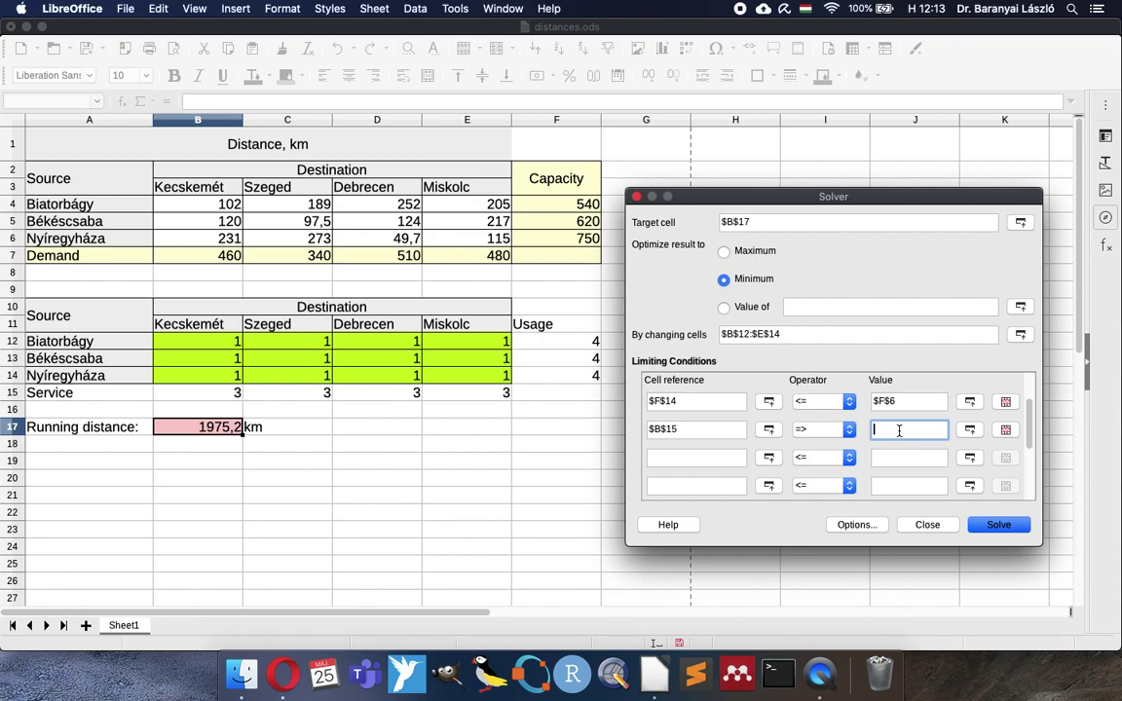
{"action": "left_click", "coordinate": [224, 258]}
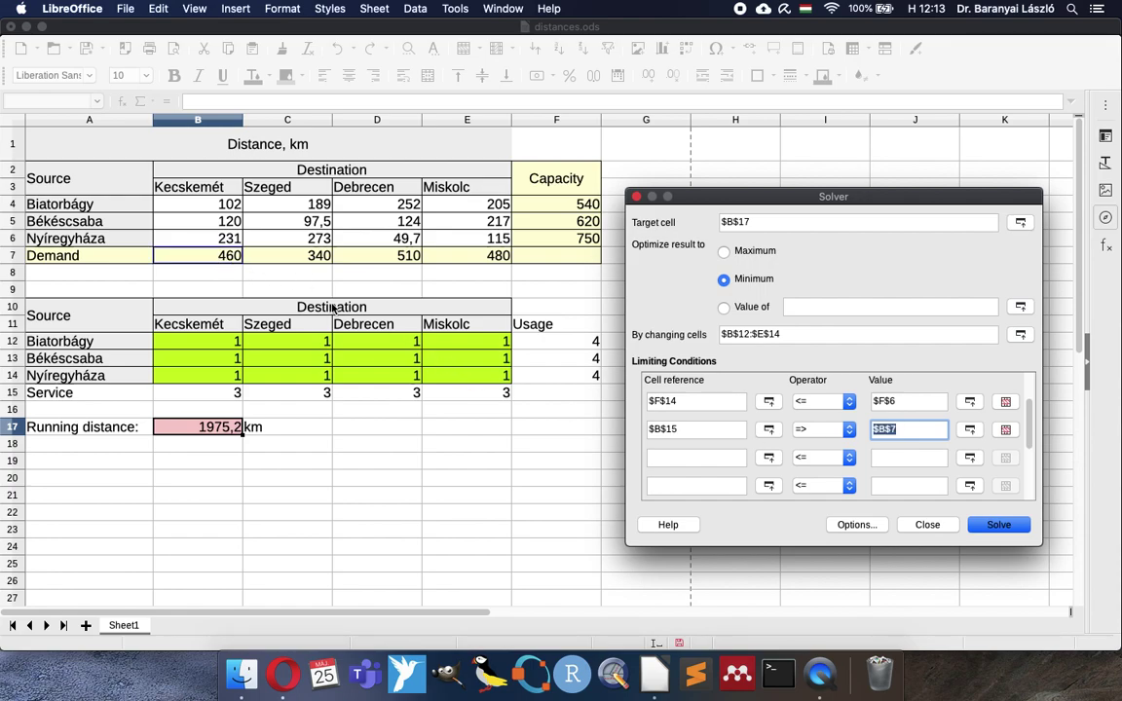
{"action": "key", "text": "Tab"}
{"action": "key", "text": "Tab"}
{"action": "key", "text": "Tab"}
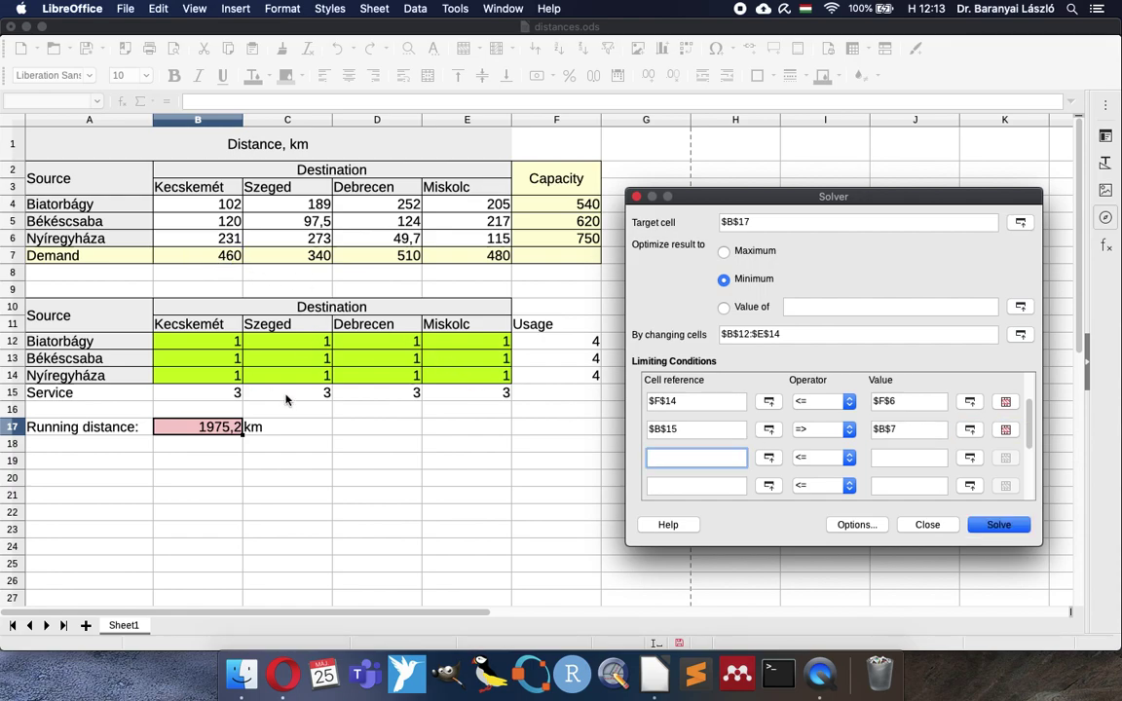
- Add conditions C15 => C7 and D15 => D7 for Szeged and Debrecen
{"action": "left_click", "coordinate": [288, 395]}
{"action": "key", "text": "Tab"}
{"action": "key", "text": "Tab"}
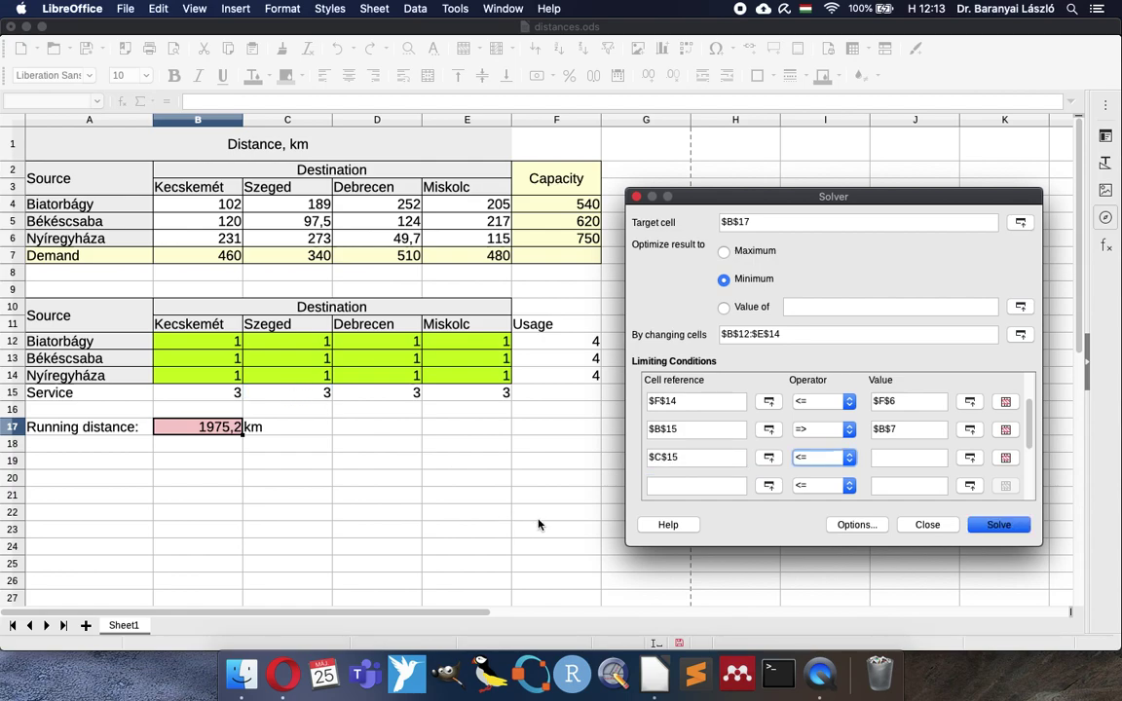
{"action": "key", "text": "Tab"}
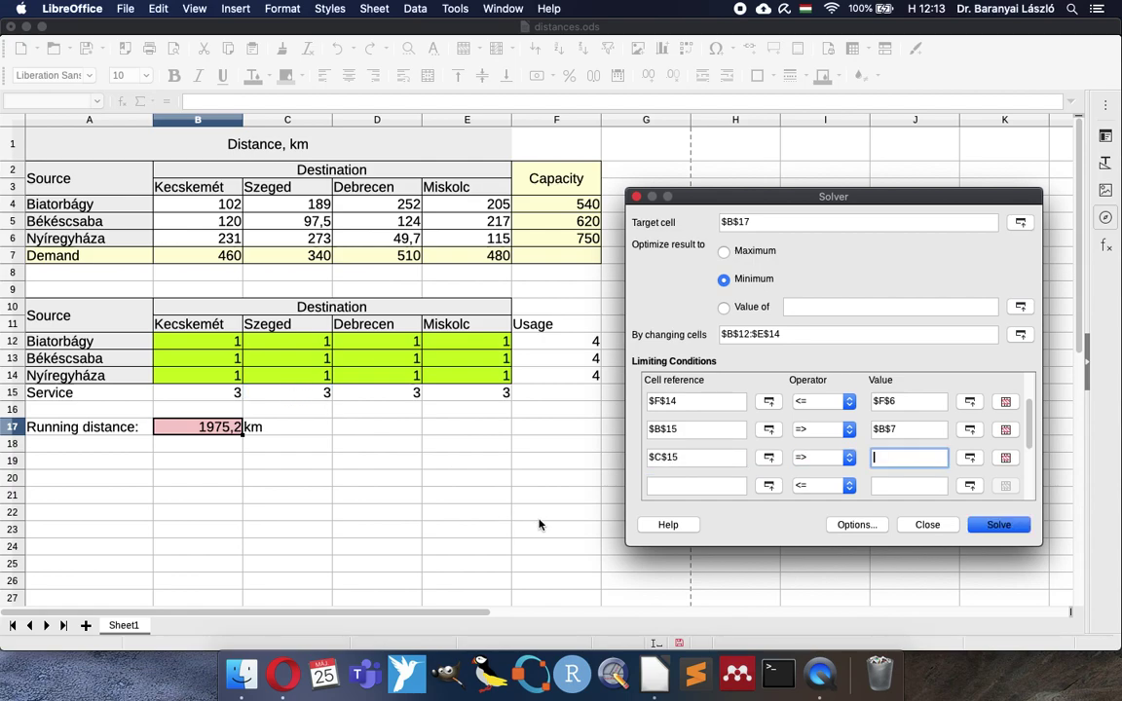
{"action": "left_click", "coordinate": [300, 260]}
{"action": "key", "text": "Tab"}
{"action": "key", "text": "Tab"}
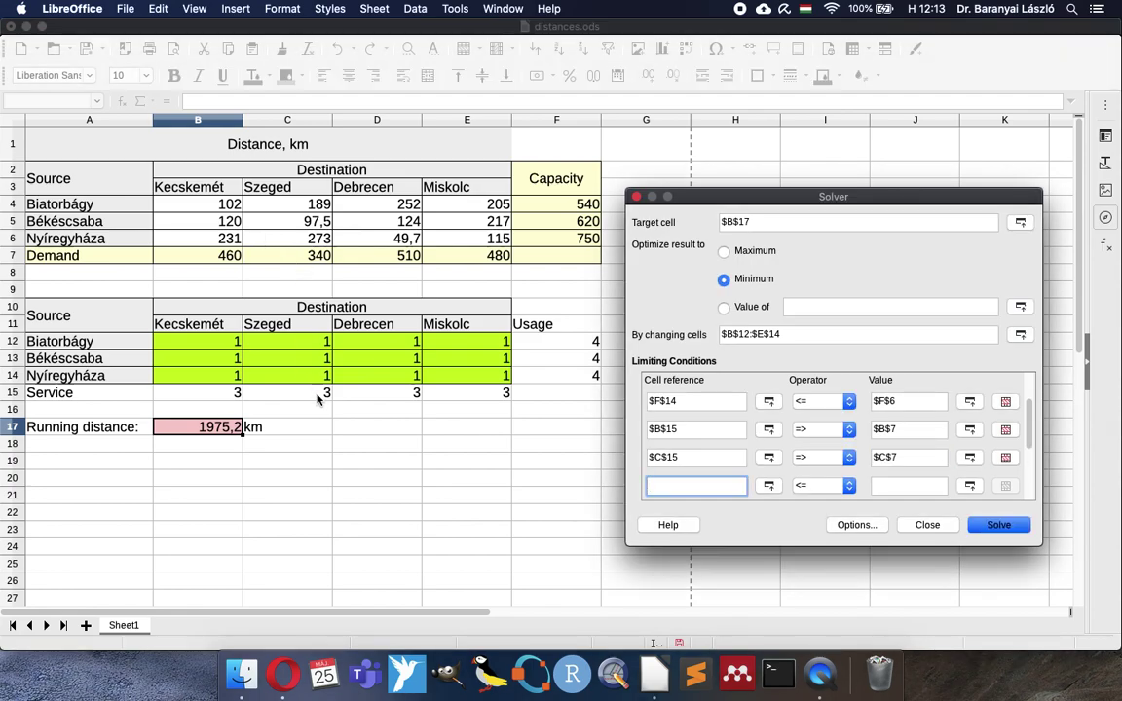
{"action": "left_click", "coordinate": [383, 398]}
{"action": "key", "text": "Tab"}
{"action": "key", "text": "Tab"}
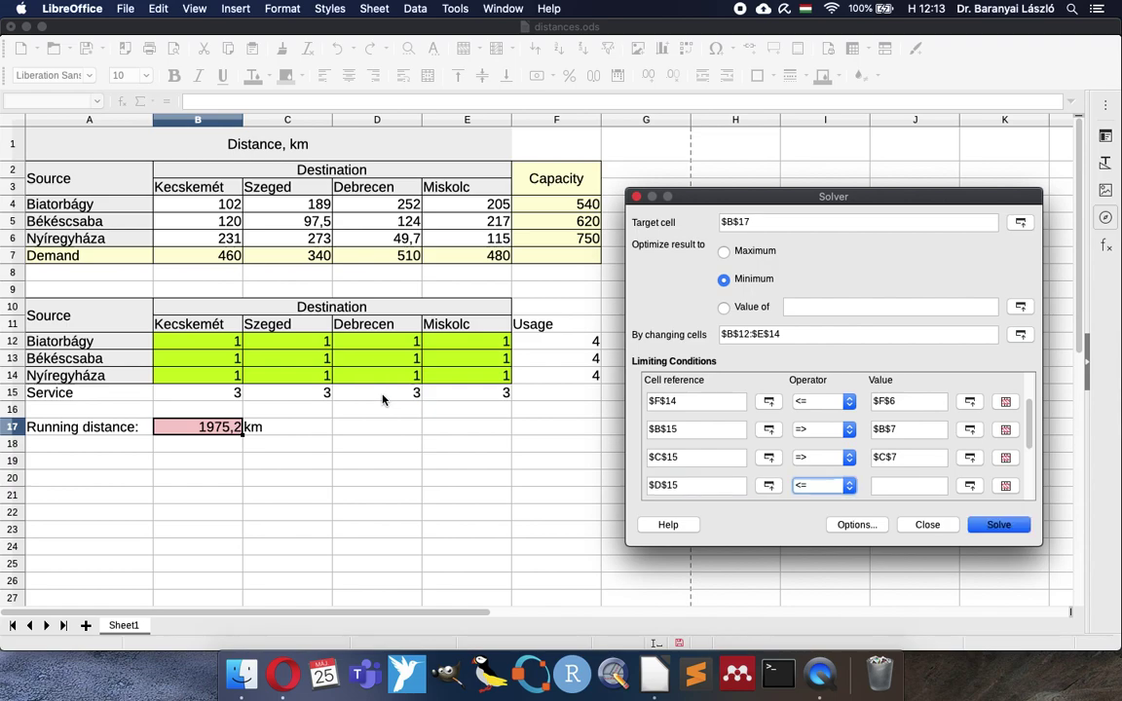
{"action": "key", "text": "Tab"}
{"action": "left_click", "coordinate": [371, 258]}
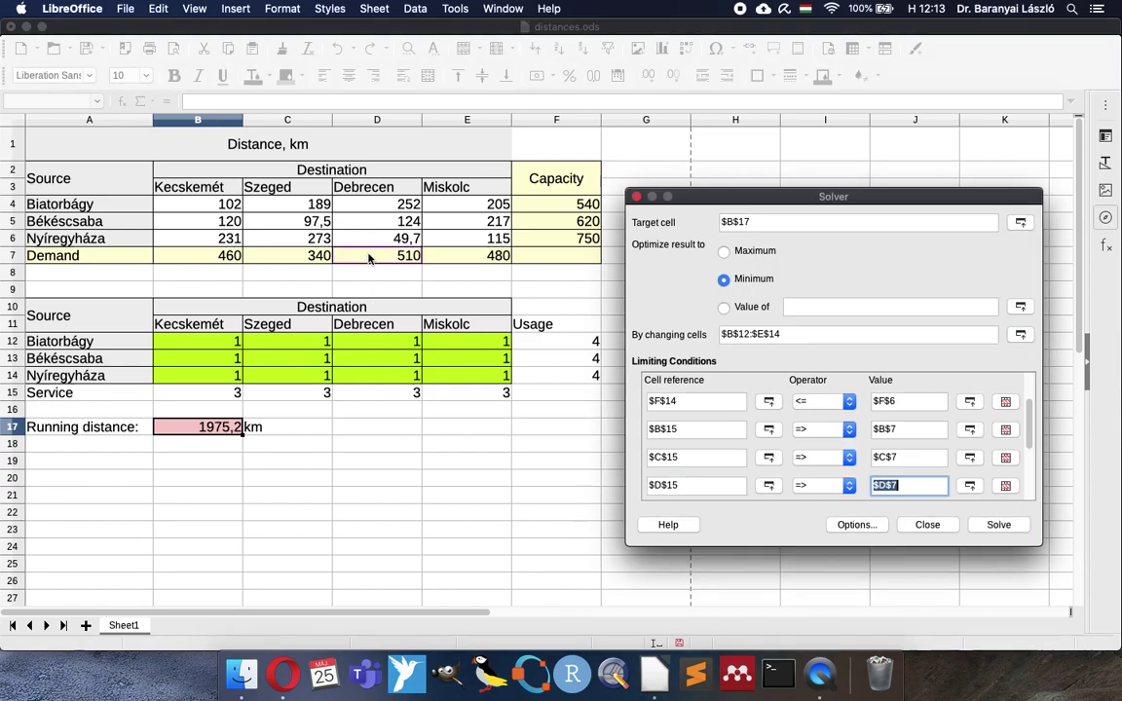
{"action": "key", "text": "Tab"}
{"action": "key", "text": "Tab"}
{"action": "key", "text": "Tab"}
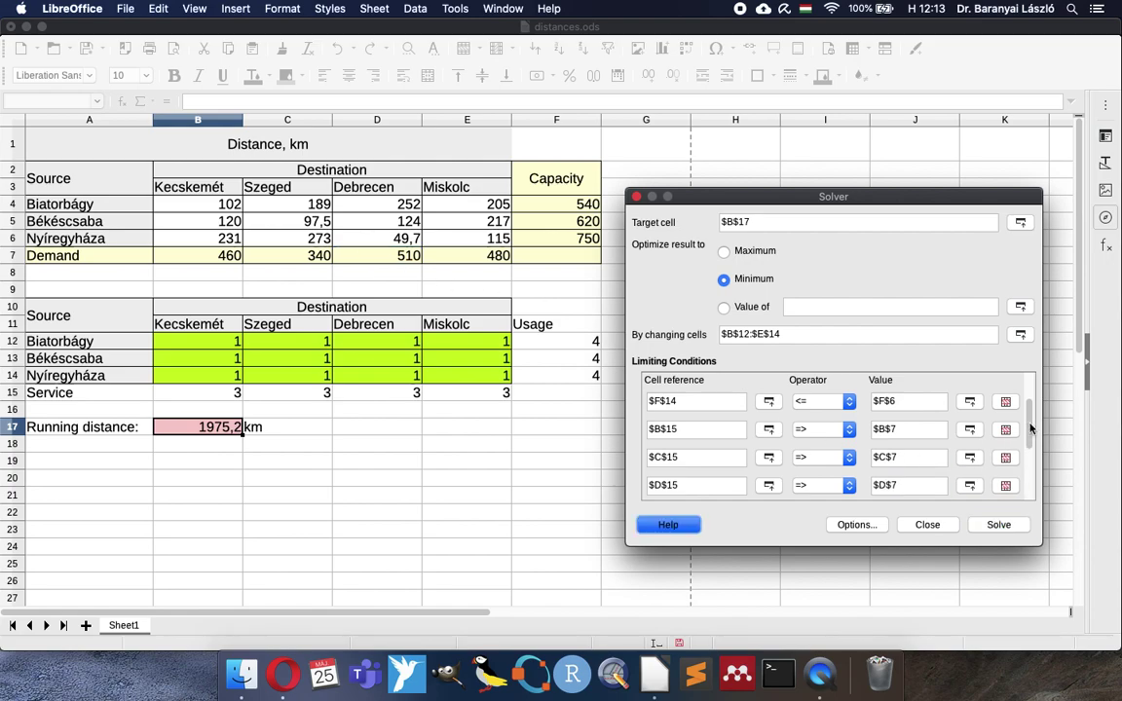
- Add the final condition E15 => E7 for Miskolc's demand
{"action": "left_click_drag", "start_coordinate": [1032, 420], "coordinate": [1032, 440]}
{"action": "left_click", "coordinate": [686, 485]}
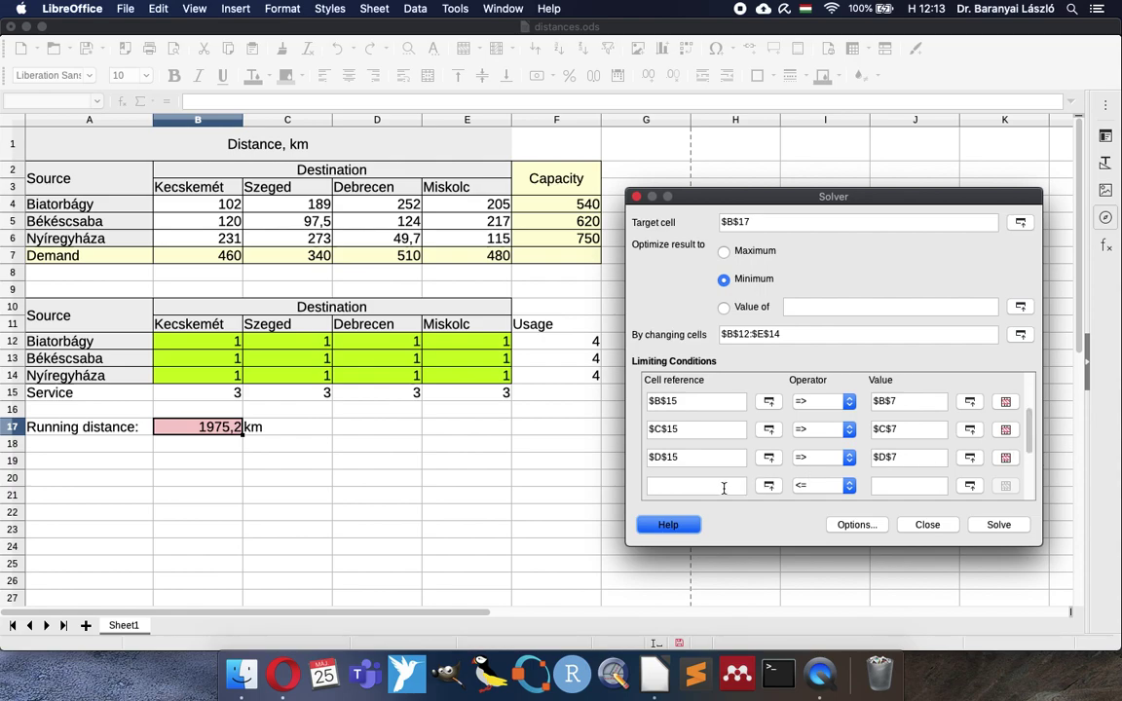
{"action": "left_click", "coordinate": [464, 399]}
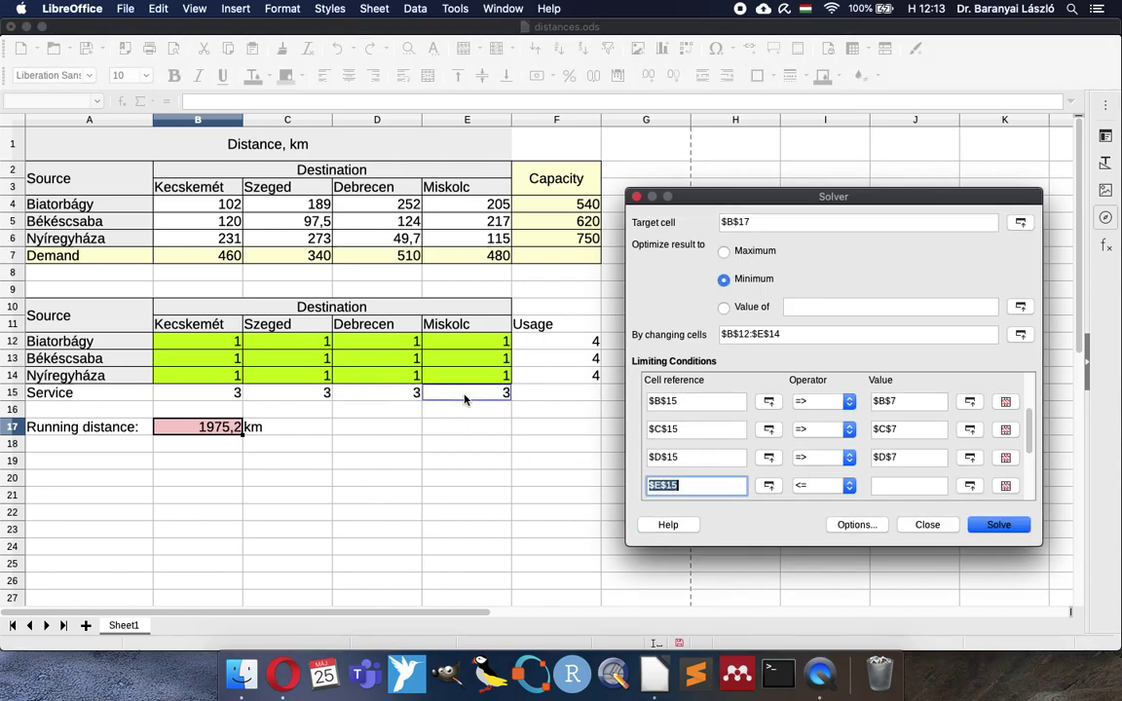
{"action": "key", "text": "Tab"}
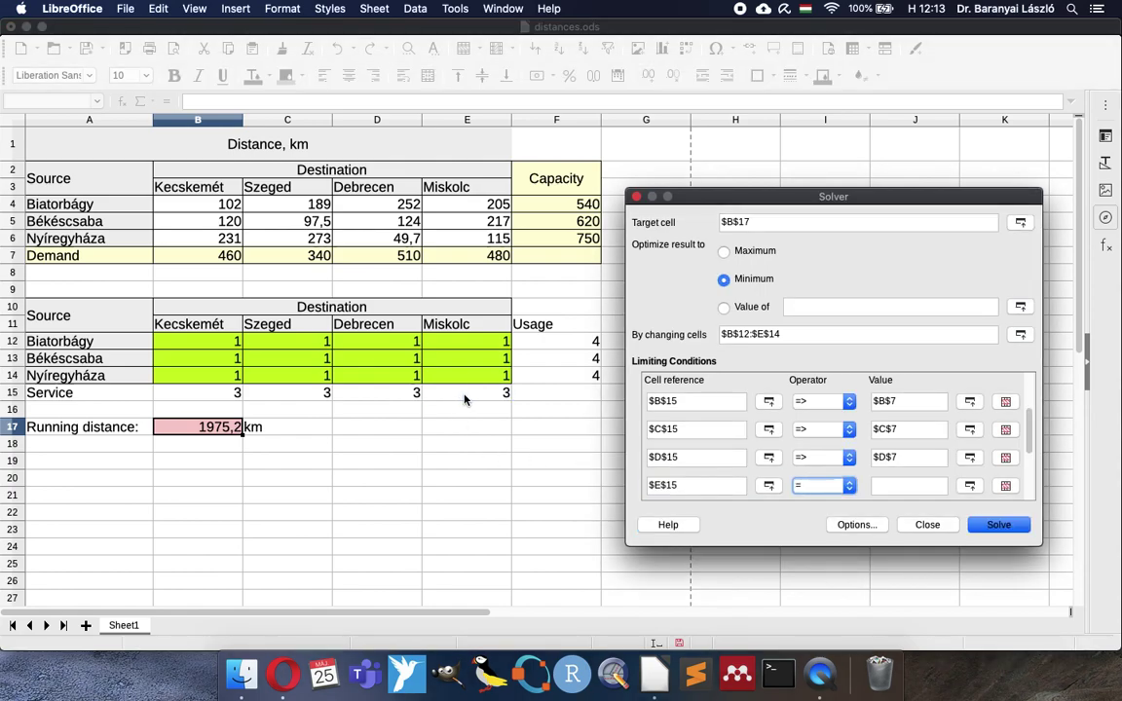
{"action": "key", "text": "Tab"}
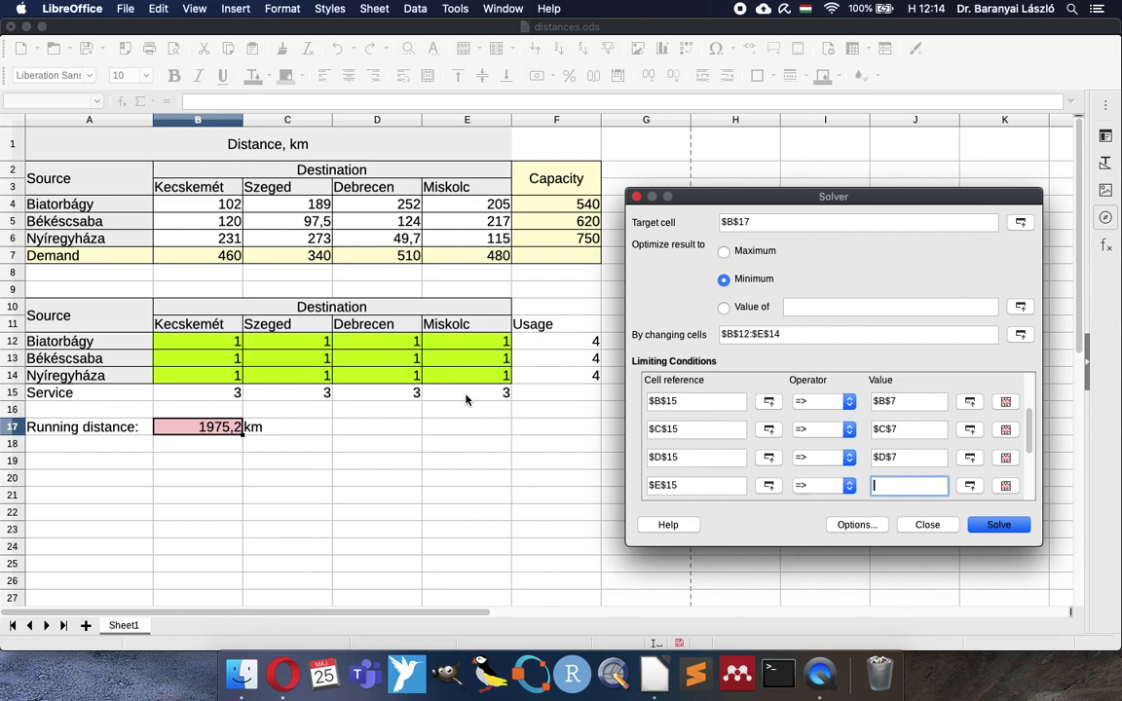
{"action": "left_click", "coordinate": [455, 256]}
{"action": "left_click", "coordinate": [1029, 402]}
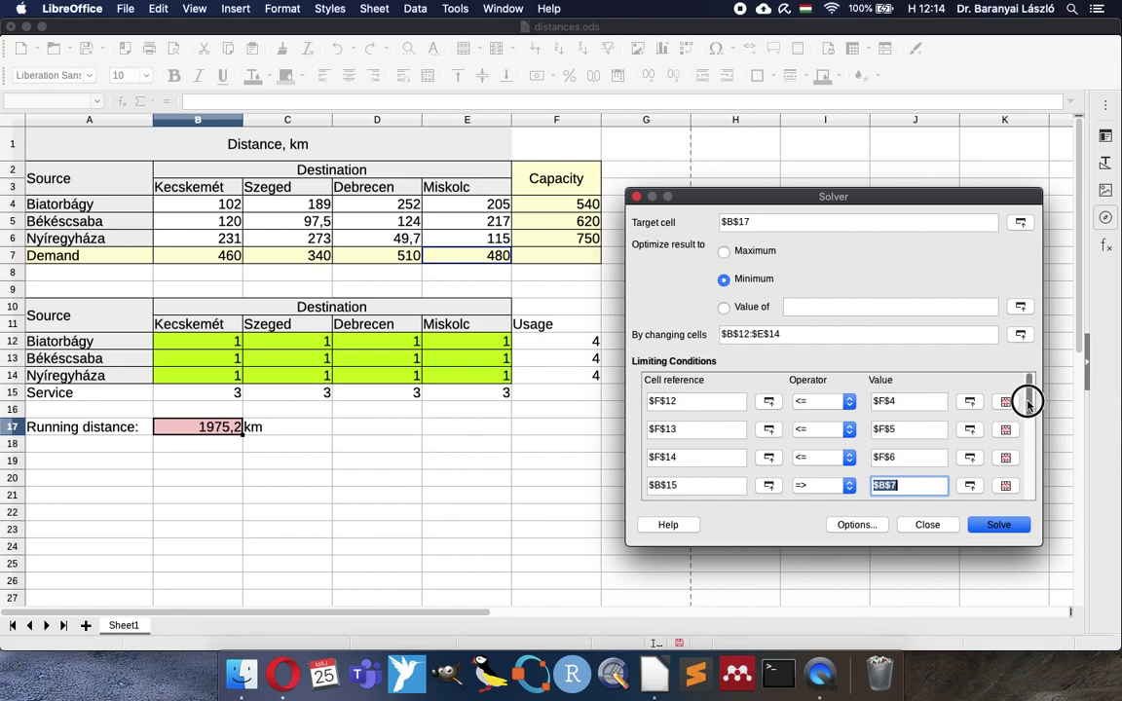
{"action": "left_click", "coordinate": [706, 401]}
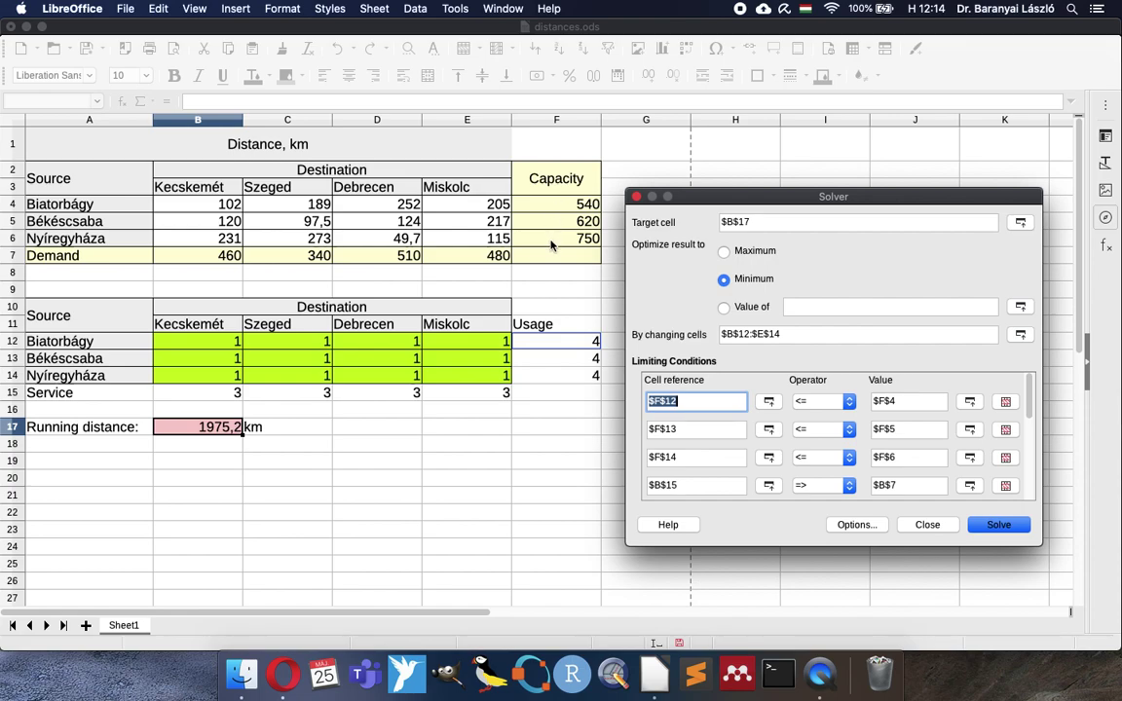
{"action": "left_click", "coordinate": [718, 484]}
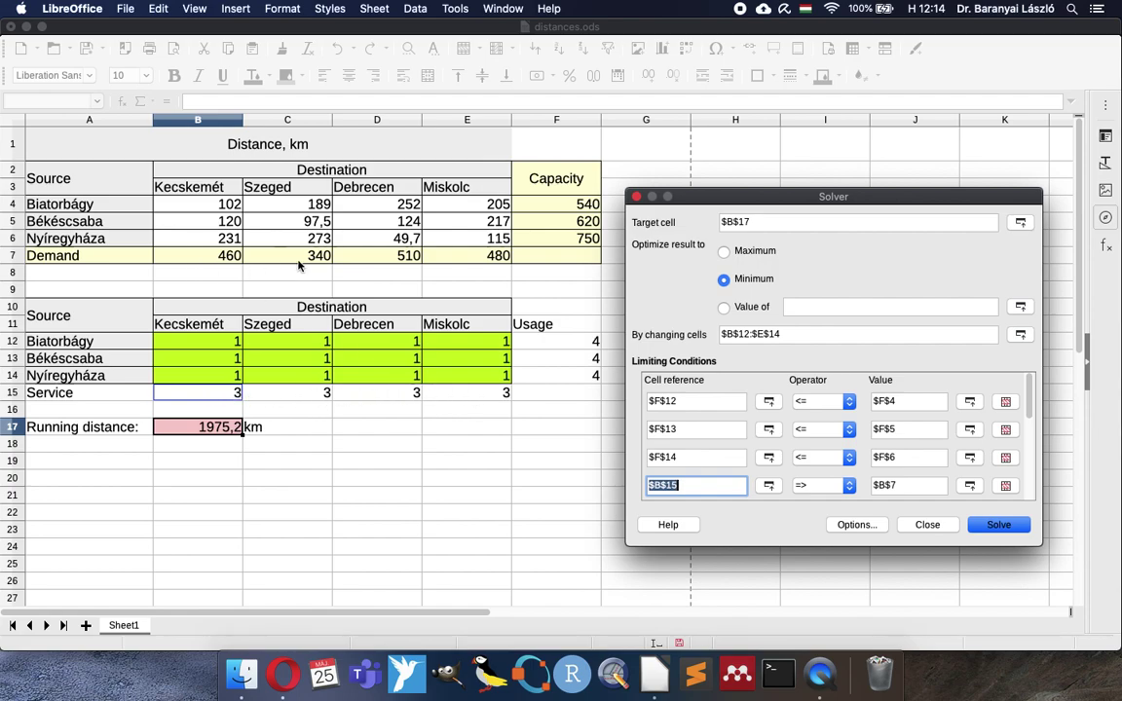
- Switch to the LibreOffice Linear Solver engine, assuming integer and non-negative variables
{"action": "left_click", "coordinate": [872, 529]}
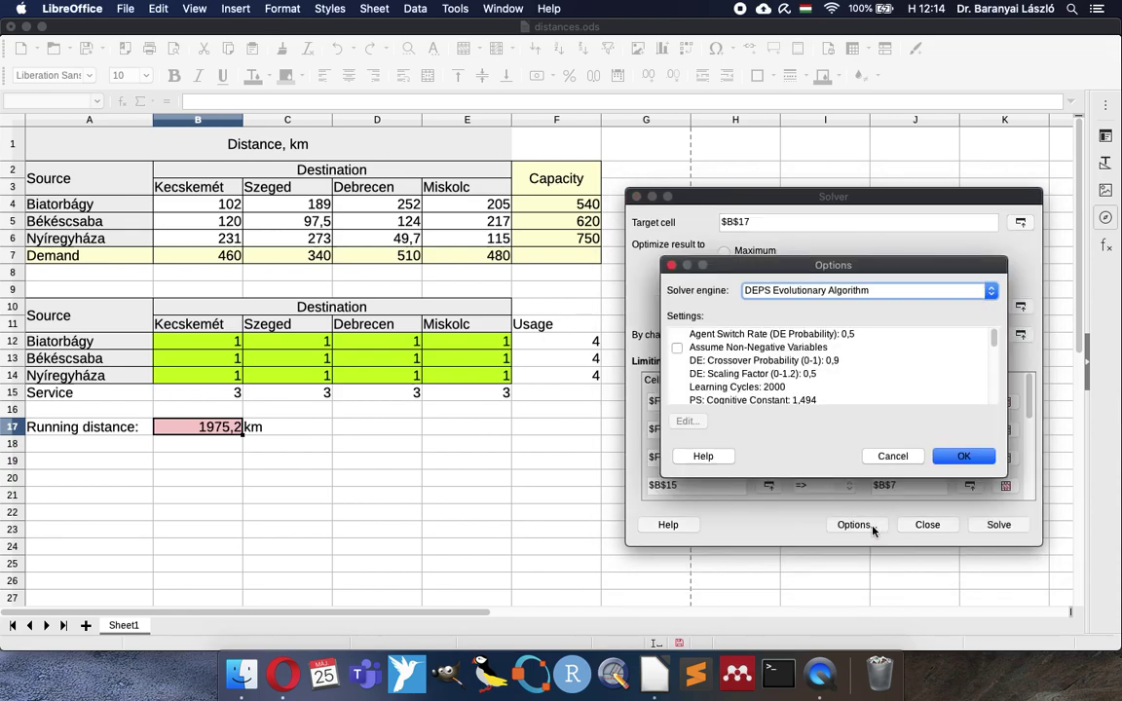
{"action": "left_click", "coordinate": [857, 290]}
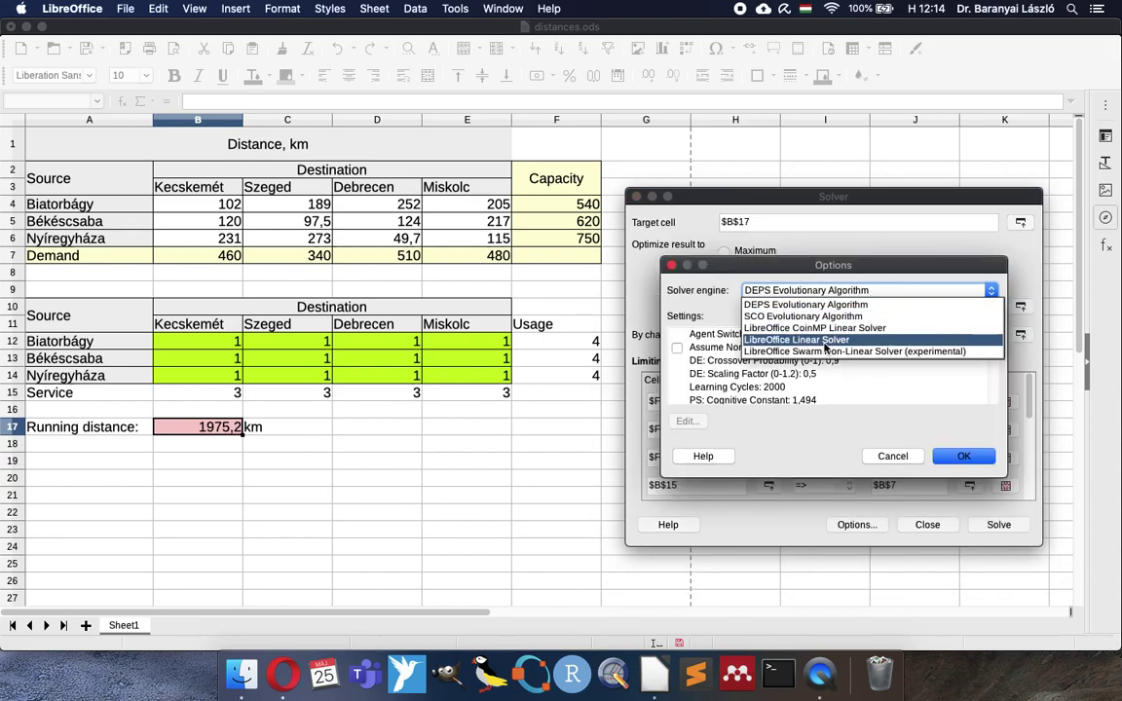
{"action": "left_click", "coordinate": [826, 341]}
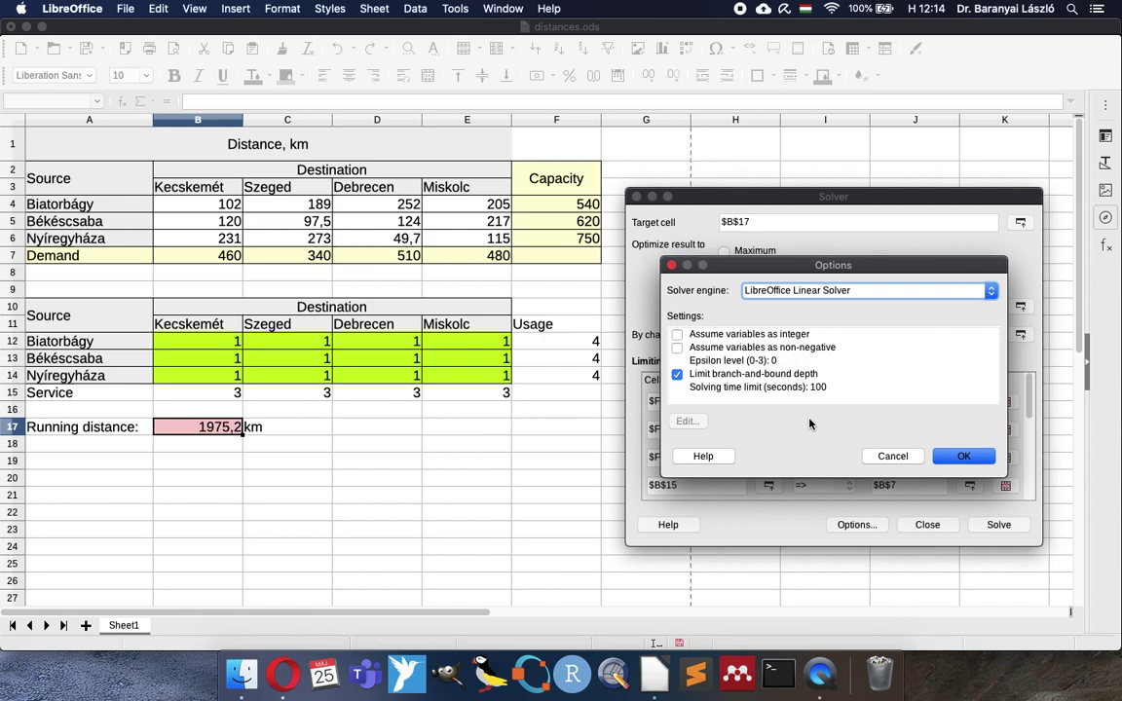
{"action": "left_click", "coordinate": [677, 335]}
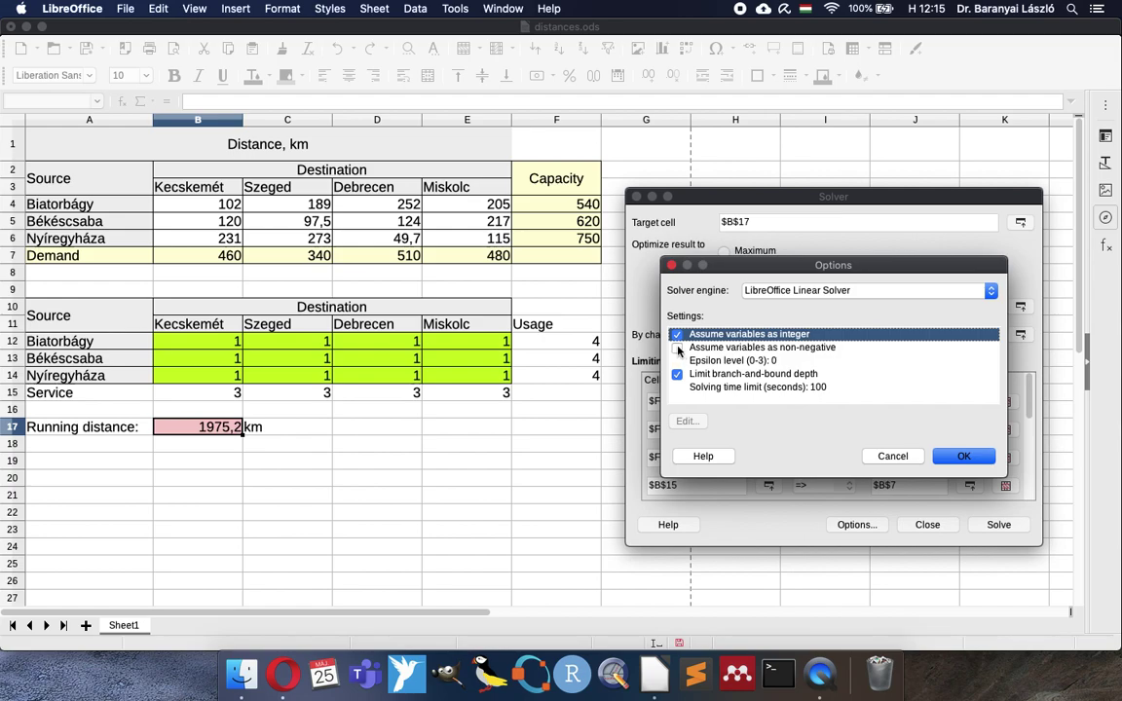
{"action": "left_click", "coordinate": [678, 349]}
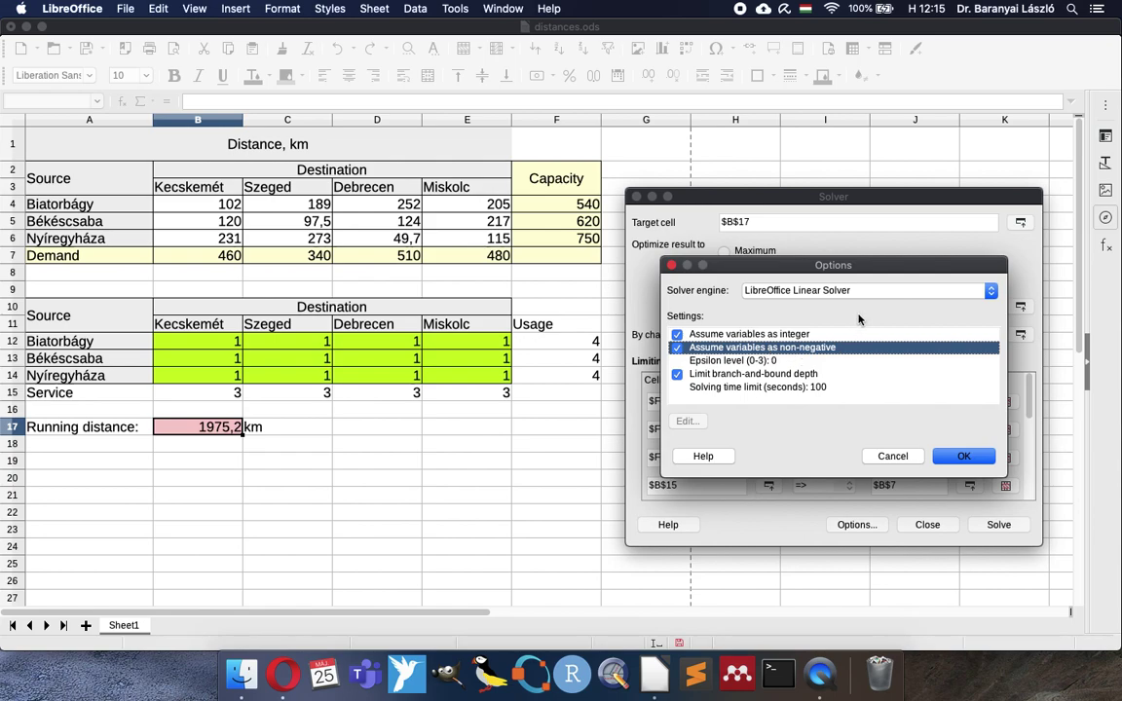
{"action": "left_click", "coordinate": [970, 458]}
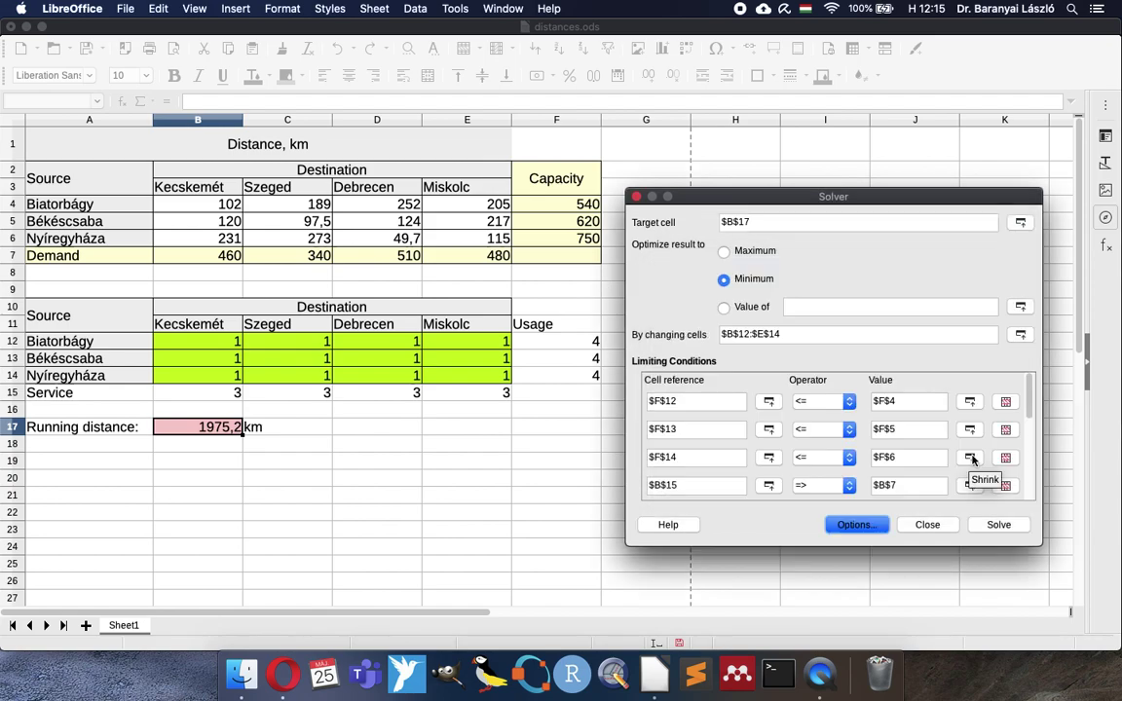
- Solve the model and keep the result, a running distance of 178449 km
{"action": "left_click", "coordinate": [1001, 525]}
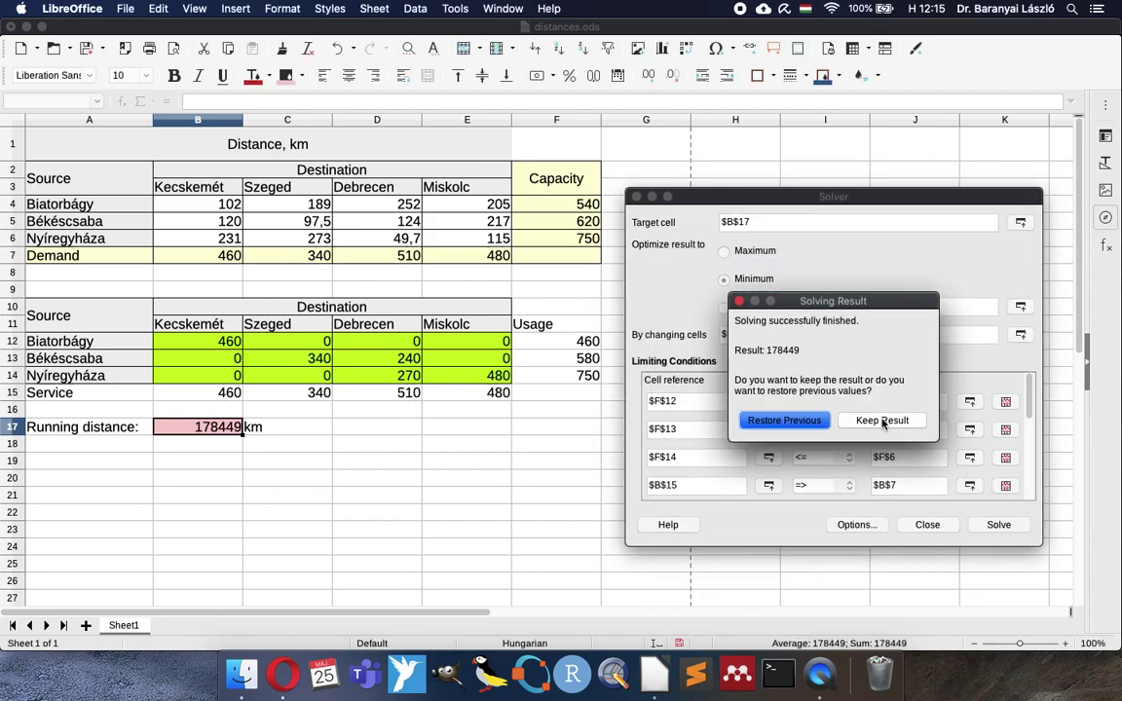
{"action": "left_click", "coordinate": [881, 421]}
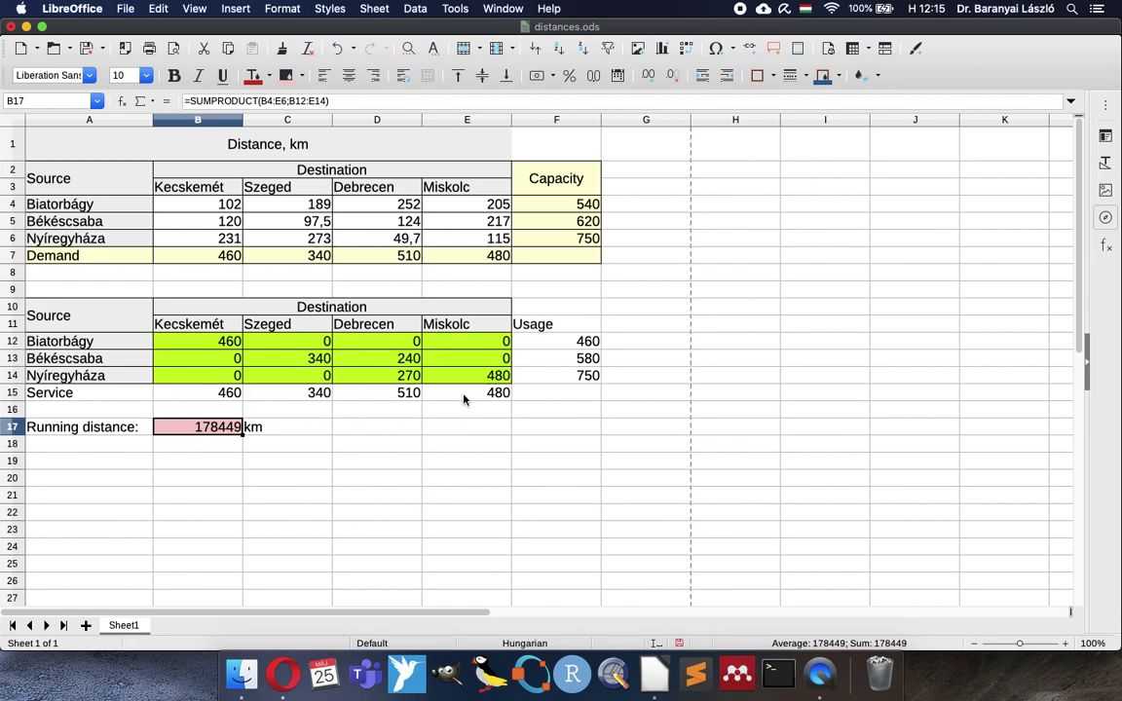
{"action": "left_click", "coordinate": [209, 397]}
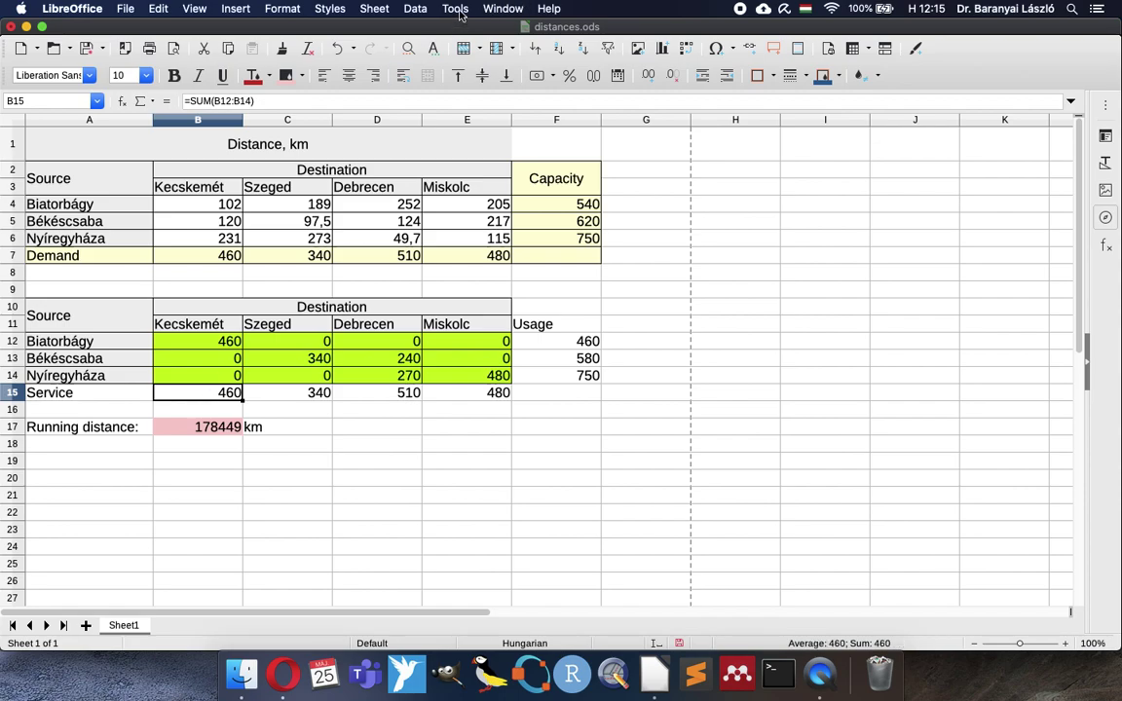
{"action": "left_click", "coordinate": [200, 428]}
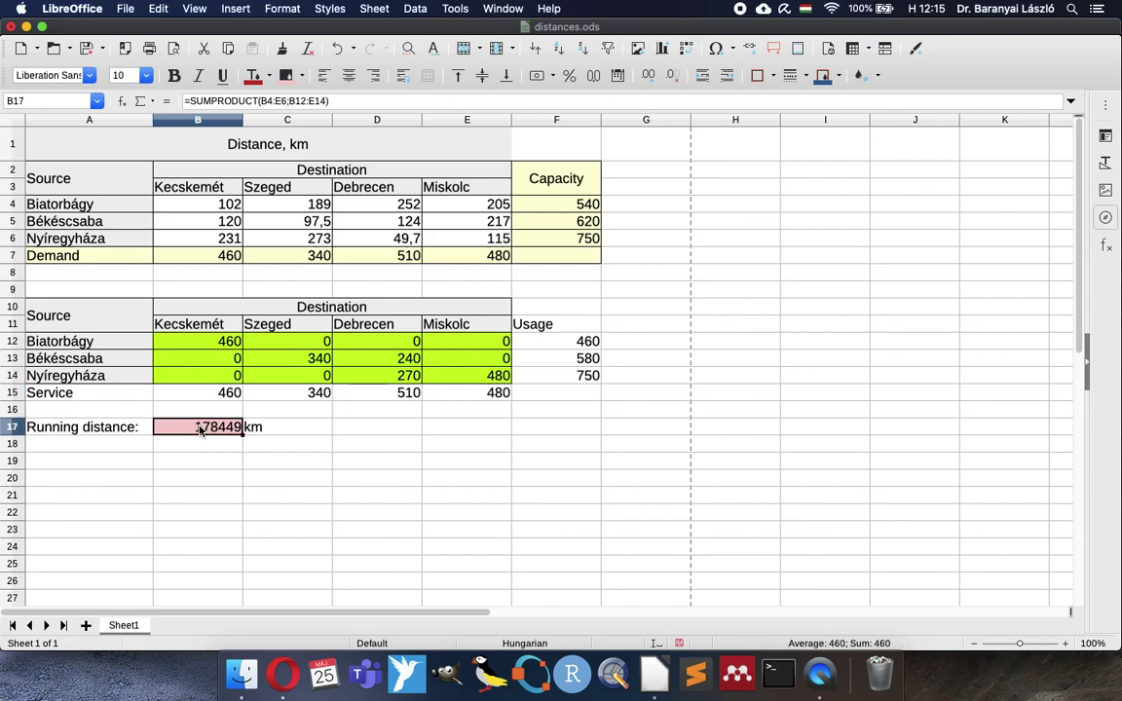
{"action": "double_click", "coordinate": [199, 428]}
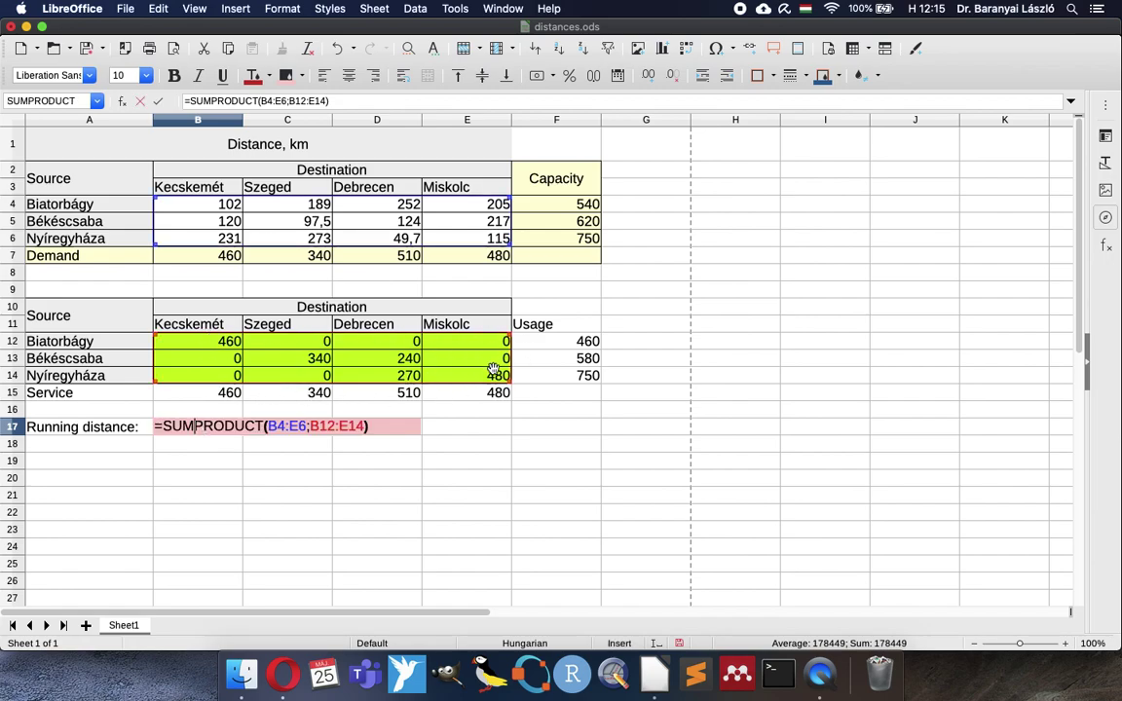
{"action": "key", "text": "Escape"}
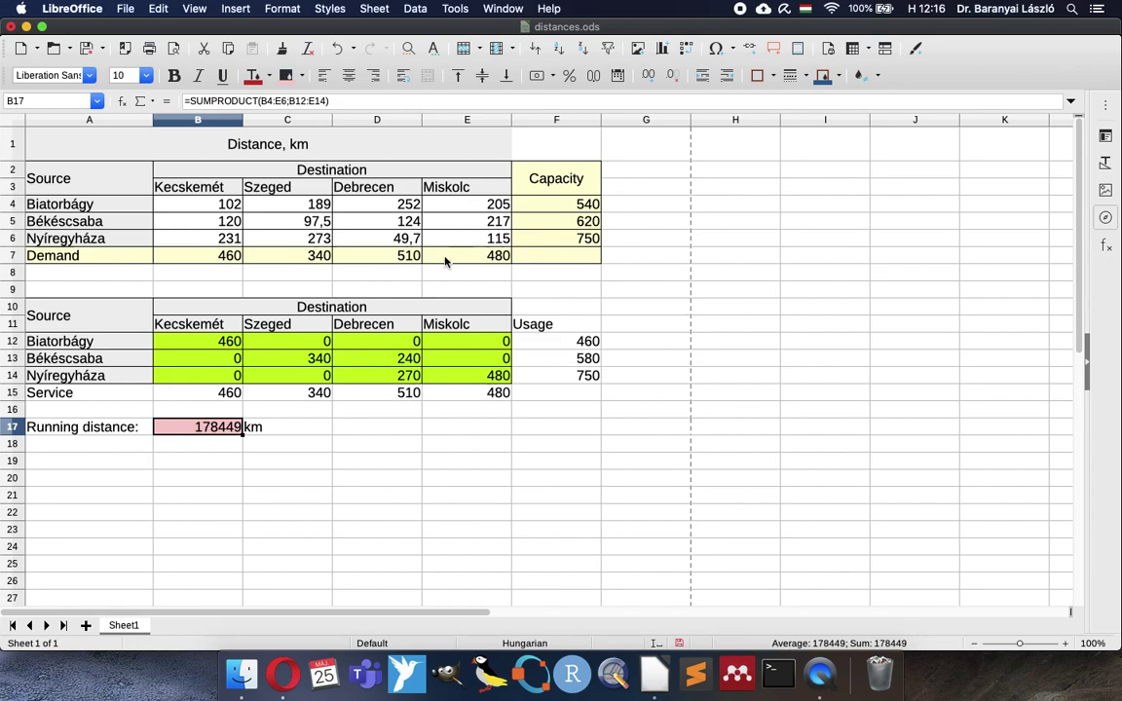
- Reopen Solver, still minimising $B$17 over $B$12:$E$14, and move it clear of the table
{"action": "left_click", "coordinate": [455, 9]}
{"action": "mouse_move", "coordinate": [502, 9]}
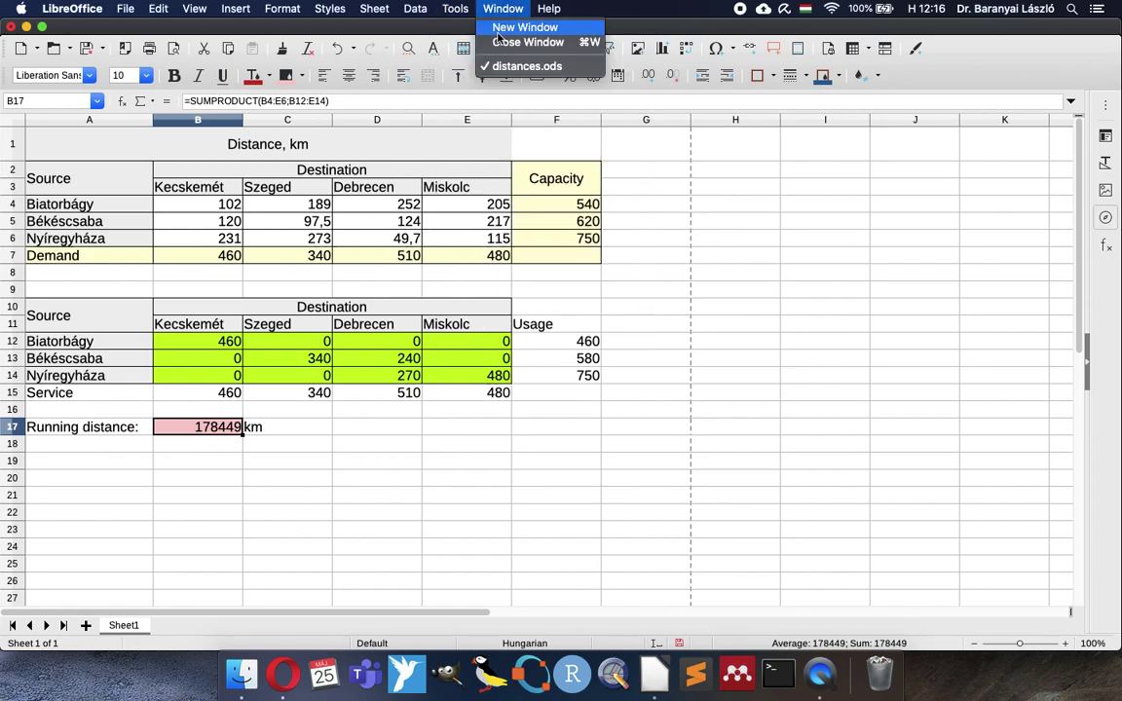
{"action": "mouse_move", "coordinate": [455, 9]}
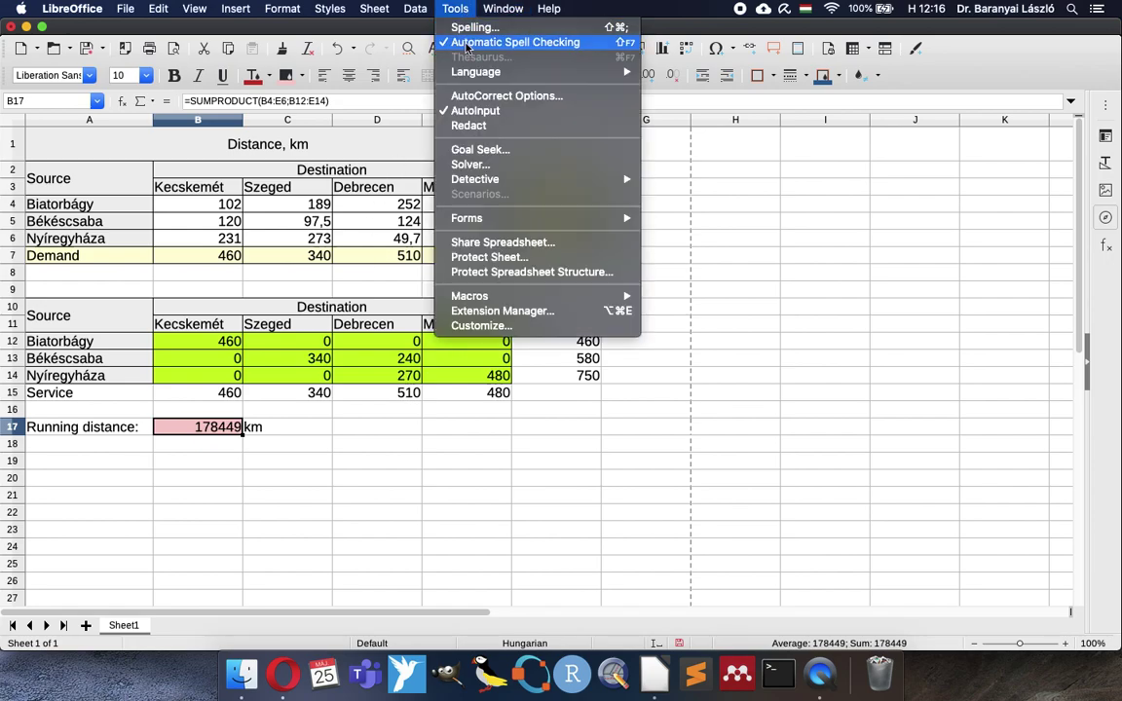
{"action": "left_click", "coordinate": [487, 165]}
{"action": "left_click_drag", "start_coordinate": [557, 132], "coordinate": [936, 199]}
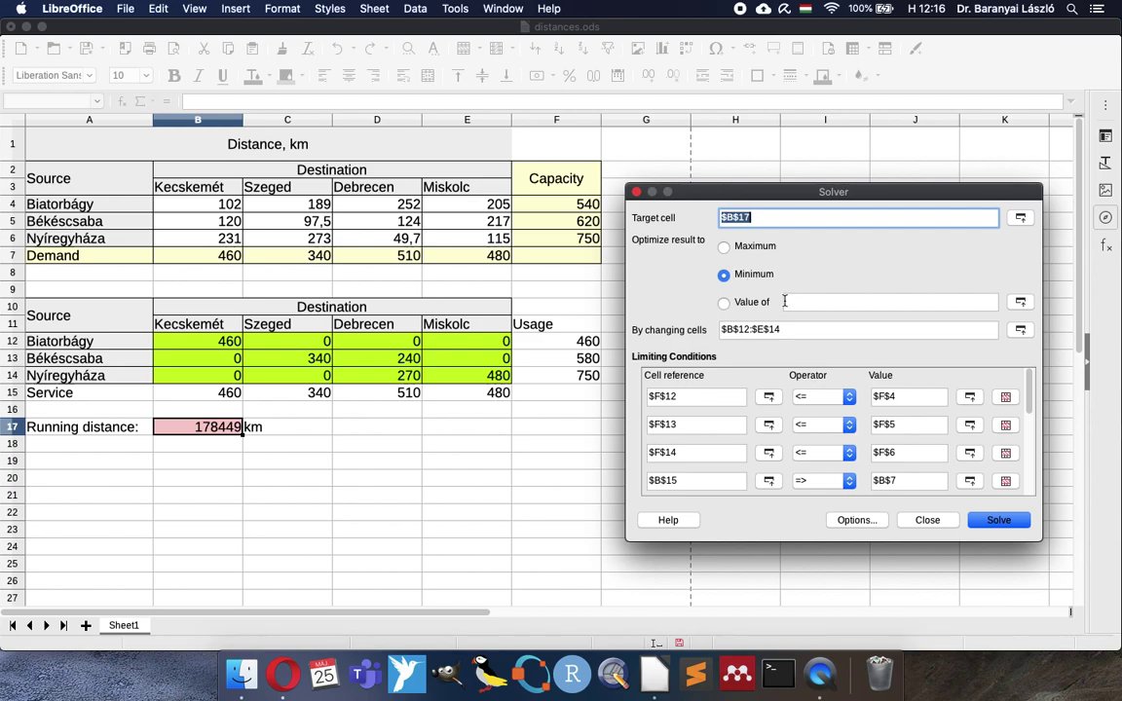
{"action": "left_click", "coordinate": [794, 328]}
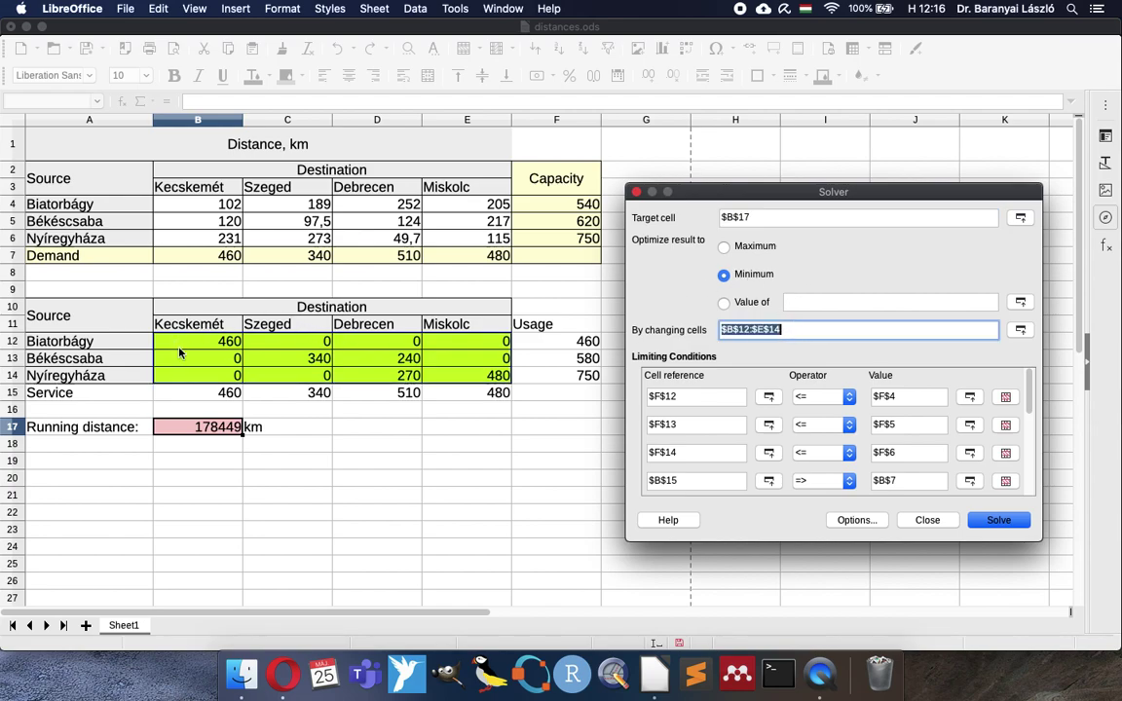